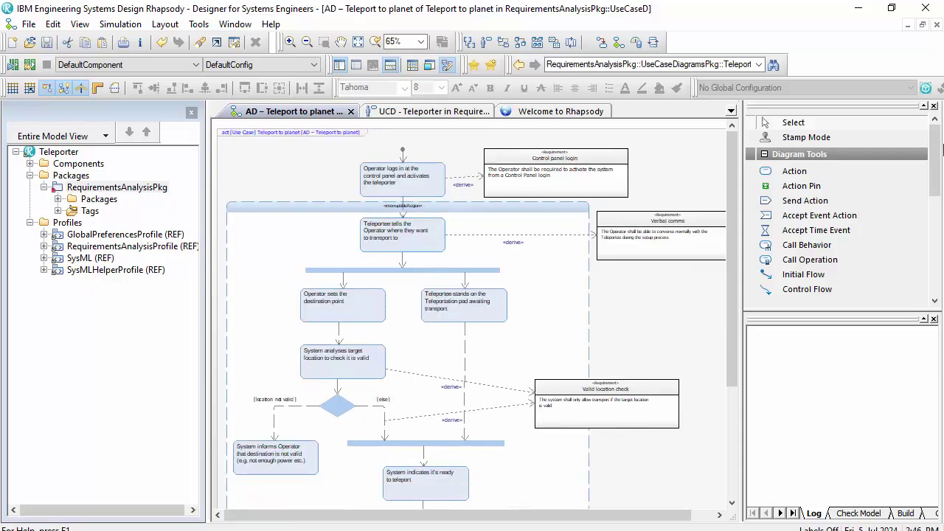
# Step: Enlarge the drawing toolbox and look through the activity diagram tools, including the swimlane elements
pyautogui.moveTo(936, 155); pyautogui.dragTo(931, 243)
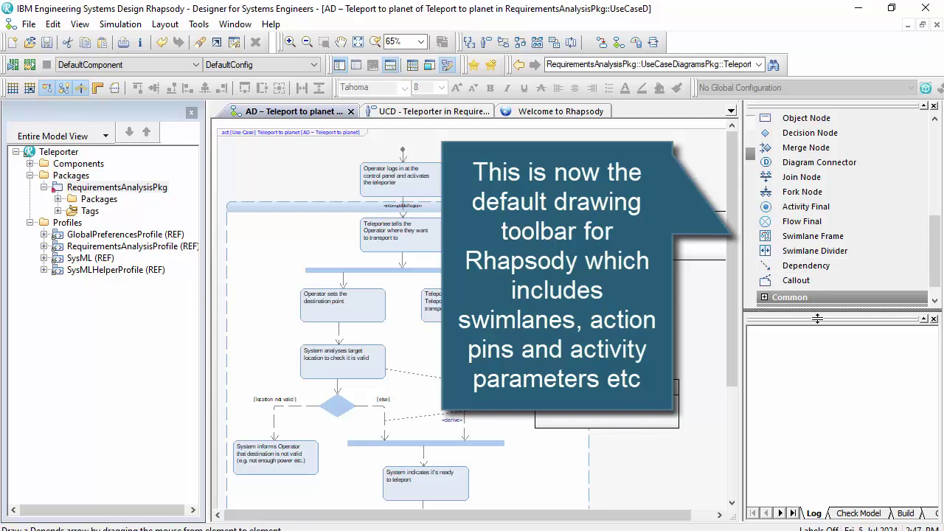
pyautogui.moveTo(801, 459); pyautogui.dragTo(803, 466)
pyautogui.scroll(3, 856, 192)
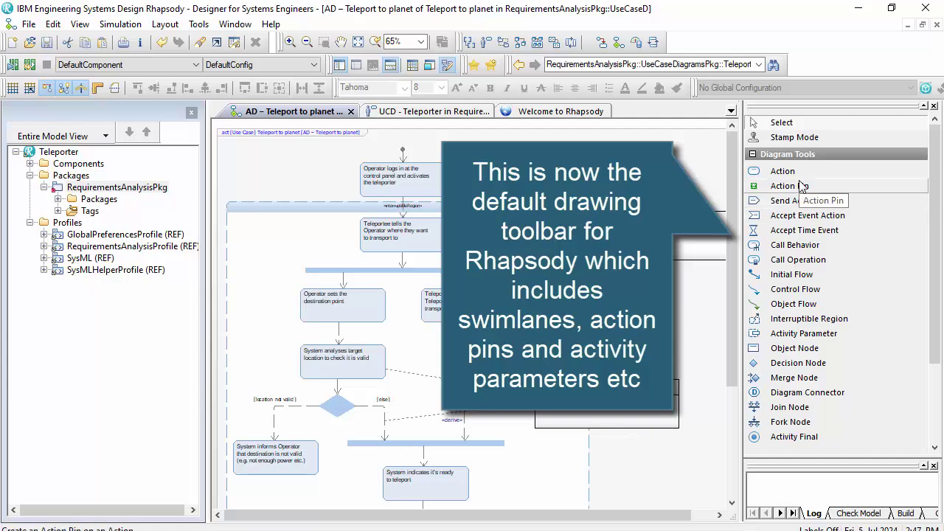
pyautogui.scroll(-3, 815, 295)
pyautogui.scroll(-1, 828, 438)
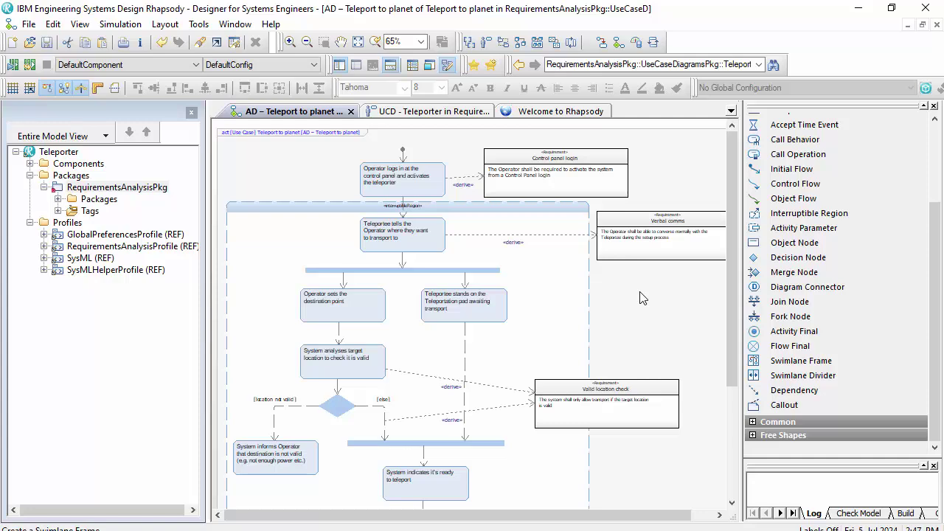
# Step: Draw a swimlane frame in the empty area beside the Teleport to planet flow, about as tall as the whole flow
pyautogui.click(359, 43)
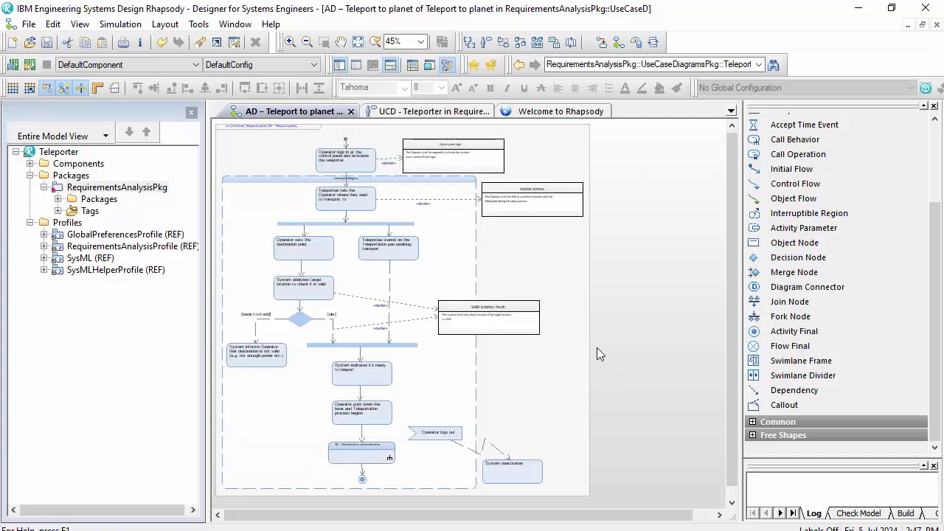
pyautogui.scroll(-1, 517, 288)
pyautogui.moveTo(430, 520); pyautogui.dragTo(194, 520)
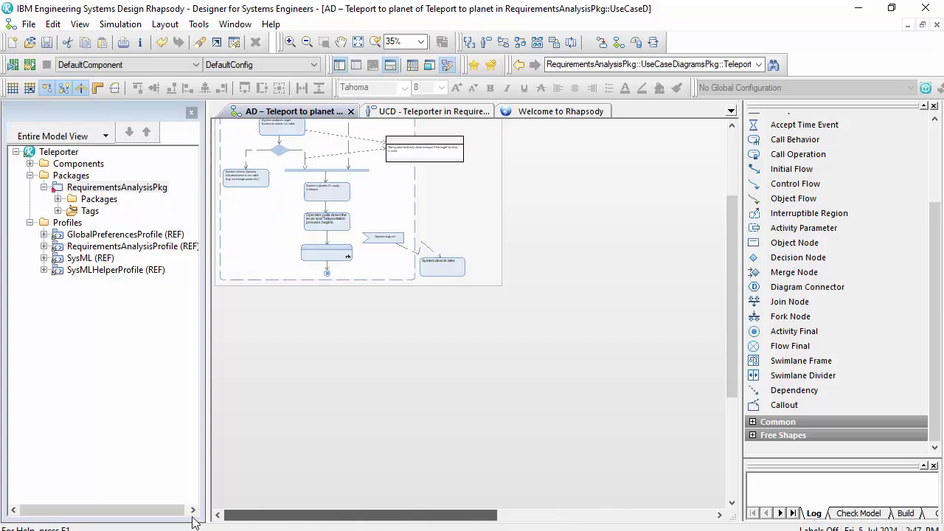
pyautogui.scroll(3, 349, 353)
pyautogui.scroll(3, 348, 350)
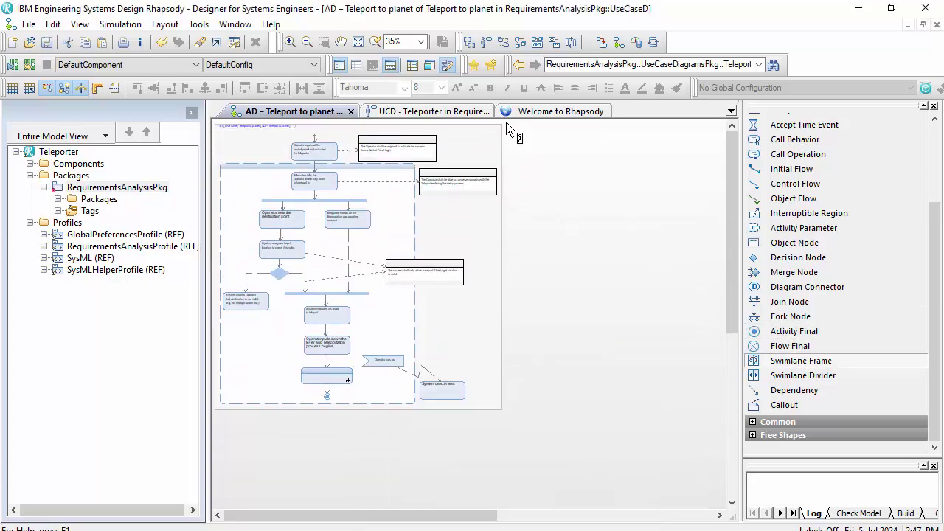
pyautogui.moveTo(713, 439); pyautogui.dragTo(741, 420)
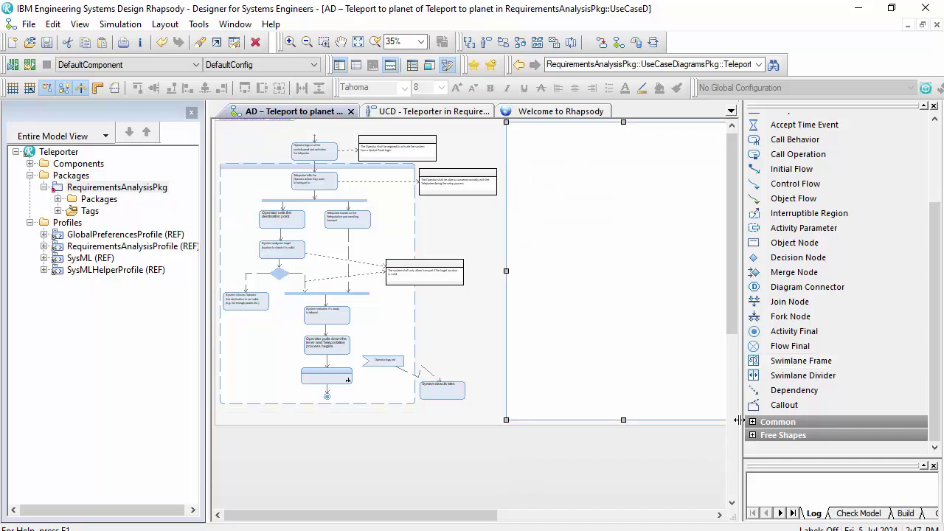
# Step: Add two swimlane dividers inside the new frame to split it into three swimlanes
pyautogui.click(797, 377)
pyautogui.click(605, 266)
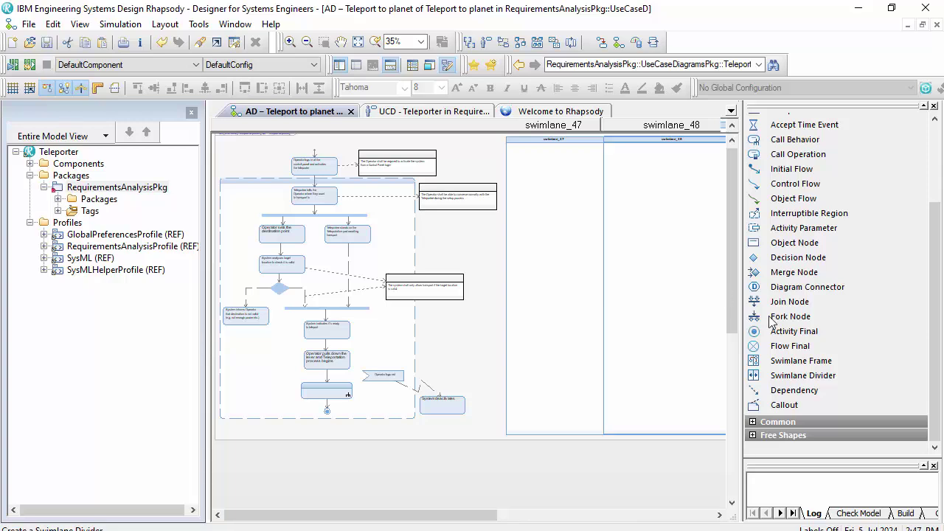
pyautogui.click(688, 277)
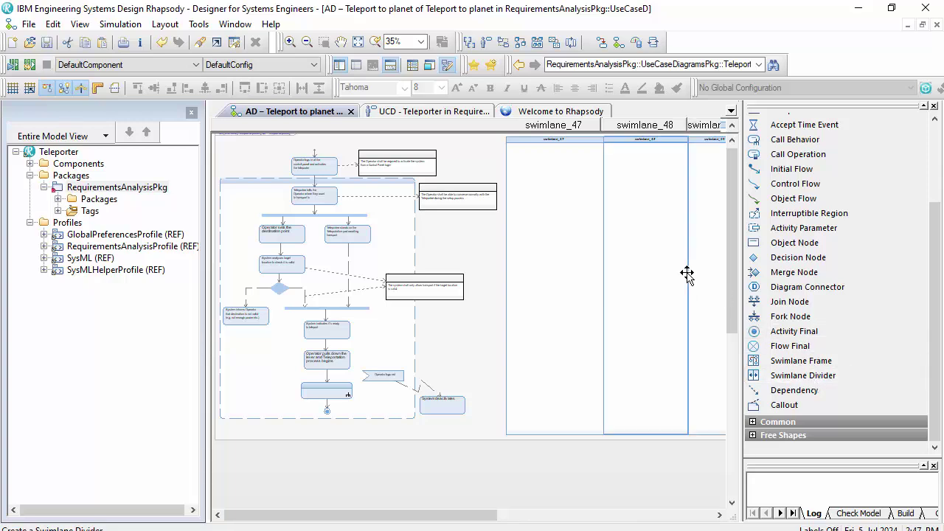
pyautogui.moveTo(464, 520); pyautogui.dragTo(495, 521)
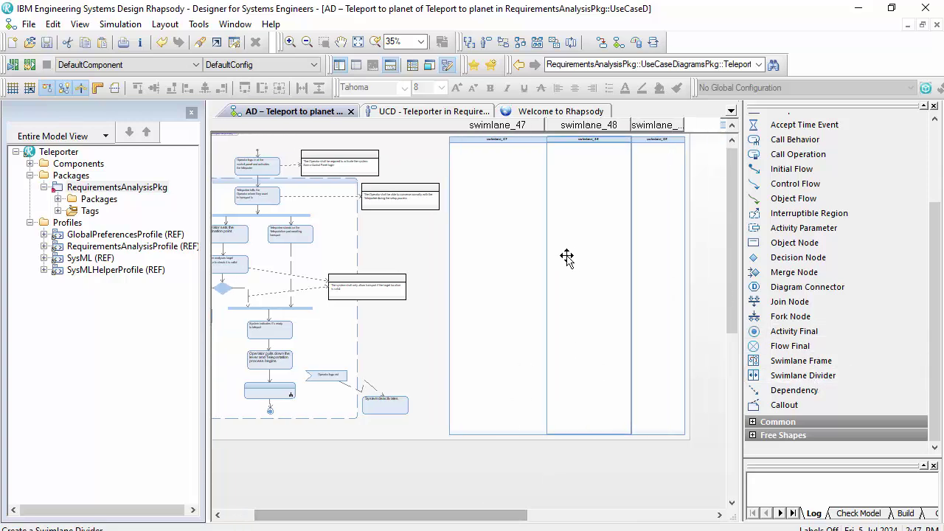
pyautogui.click(546, 269)
pyautogui.click(542, 275)
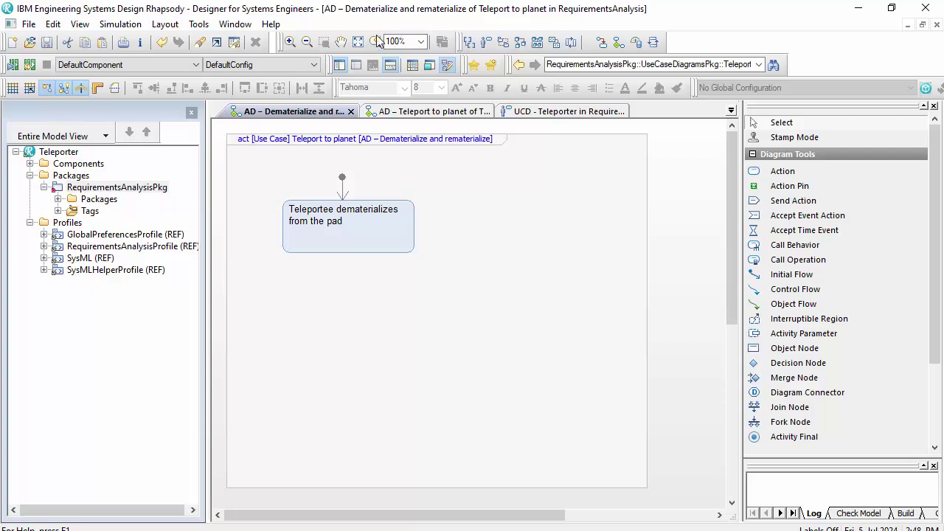
pyautogui.click(519, 65)
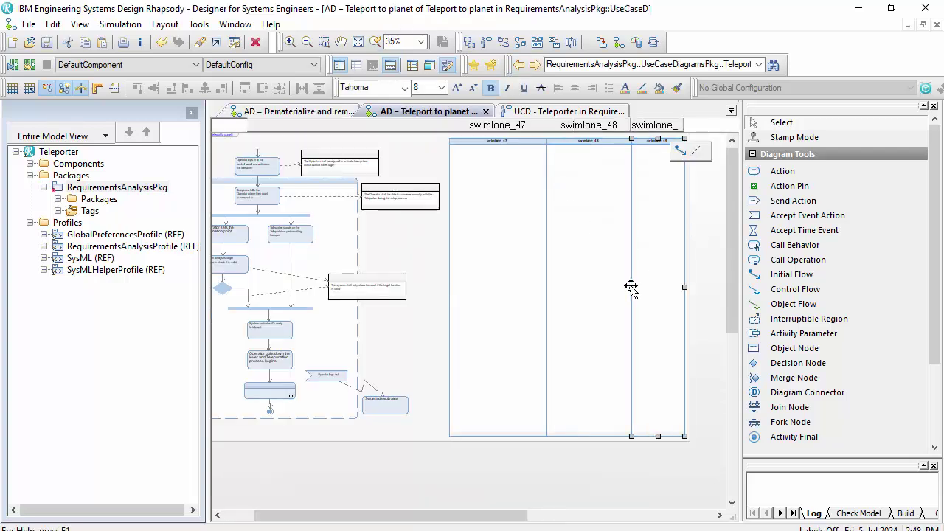
# Step: Narrow the first swimlane by moving the boundary it shares with the middle swimlane
pyautogui.scroll(2, 443, 205)
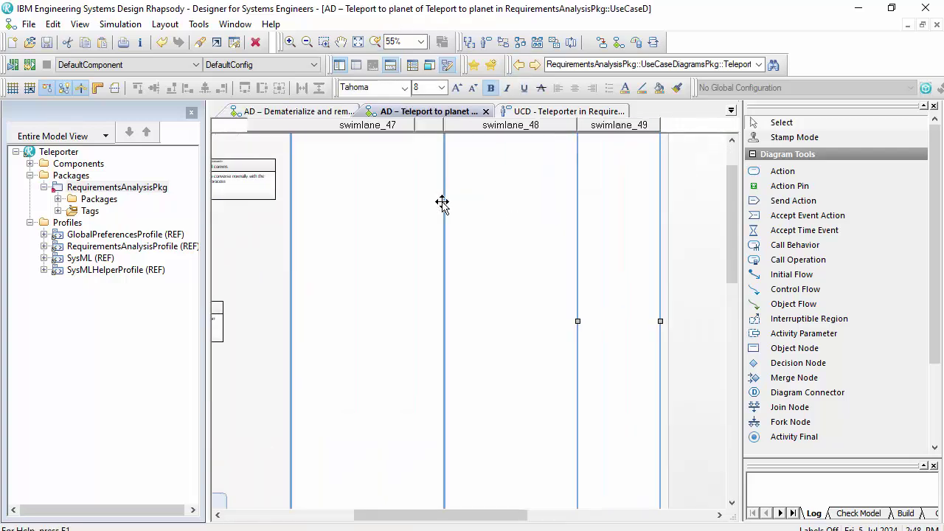
pyautogui.moveTo(456, 517); pyautogui.dragTo(358, 520)
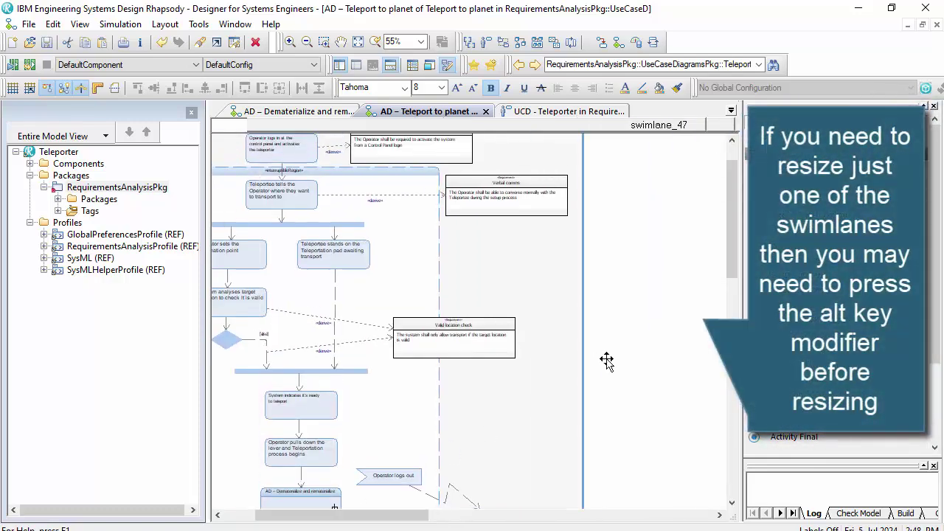
pyautogui.scroll(-2, 600, 350)
pyautogui.click(555, 269)
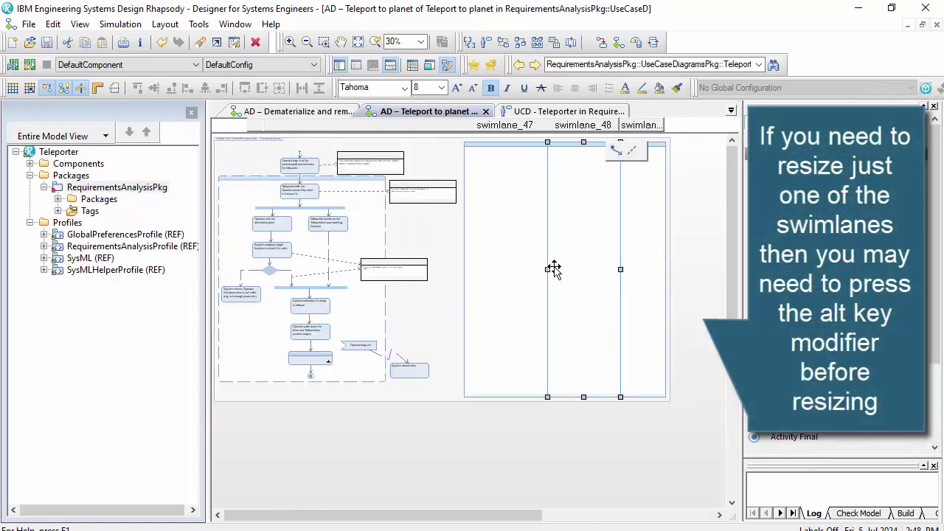
pyautogui.moveTo(546, 270); pyautogui.dragTo(541, 269)
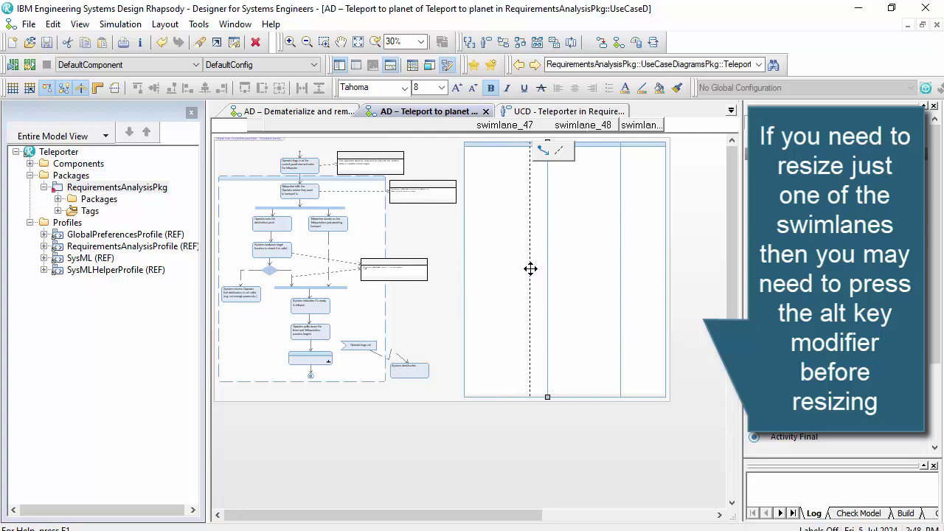
pyautogui.moveTo(531, 269); pyautogui.dragTo(530, 269)
# Step: Shift the swimlane frame slightly closer to the existing flow and widen the third swimlane to about the middle one's width
pyautogui.click(600, 258)
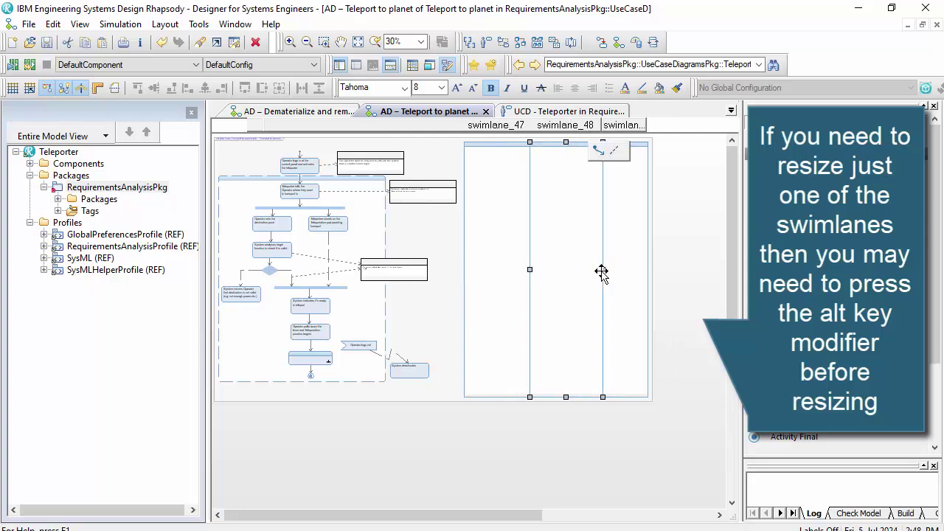
pyautogui.moveTo(601, 273)
pyautogui.mouseDown()
pyautogui.moveTo(585, 269)
pyautogui.moveTo(593, 270)
pyautogui.mouseUp()
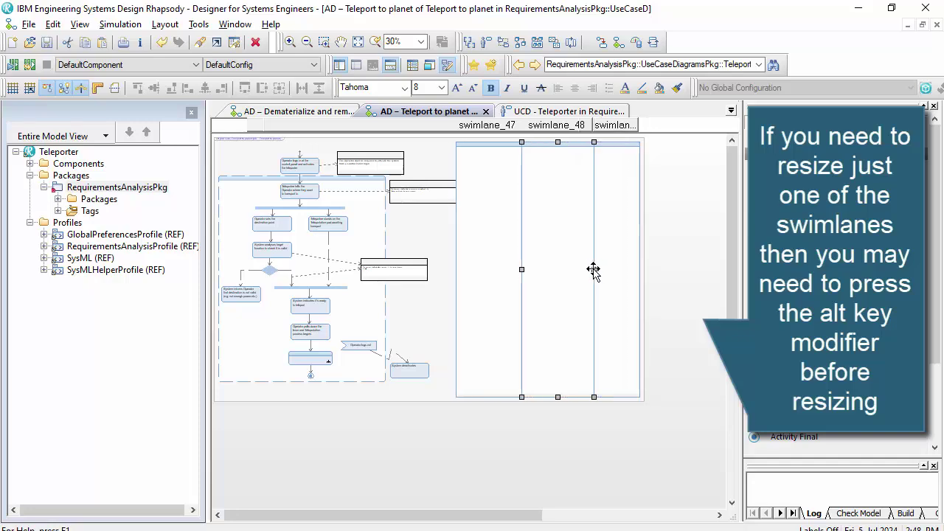
pyautogui.click(600, 270)
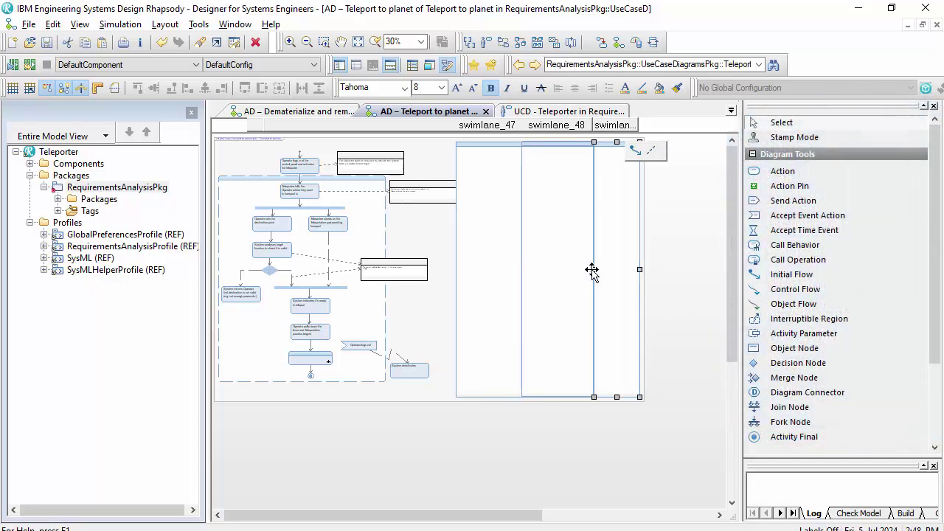
pyautogui.click(591, 269)
pyautogui.click(605, 269)
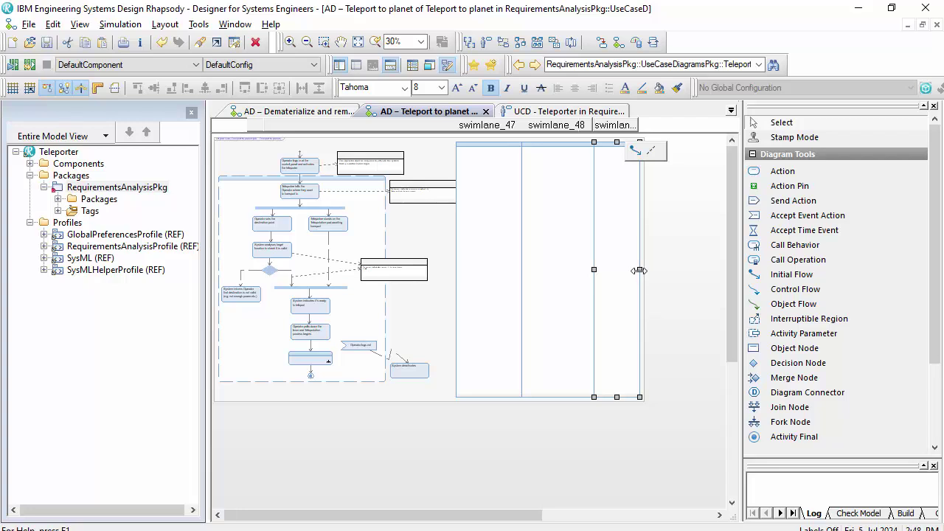
pyautogui.moveTo(666, 270); pyautogui.dragTo(667, 270)
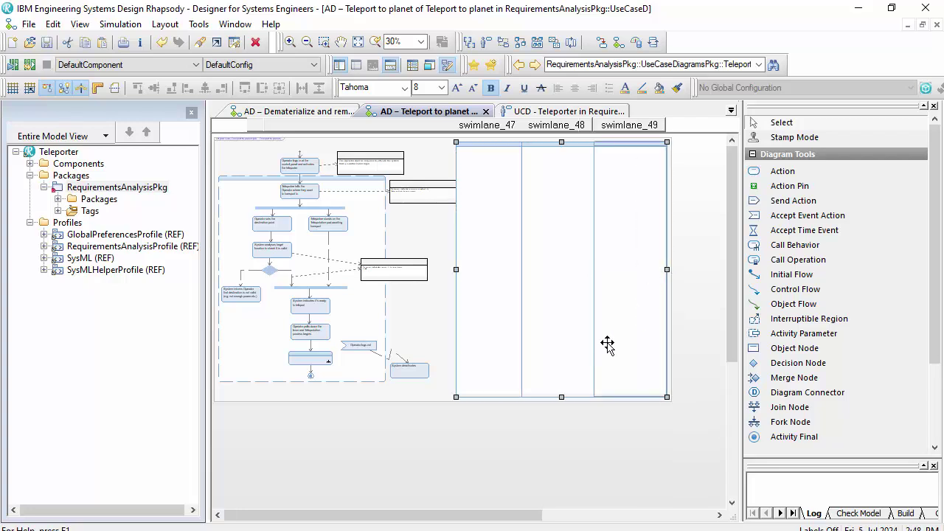
pyautogui.click(538, 443)
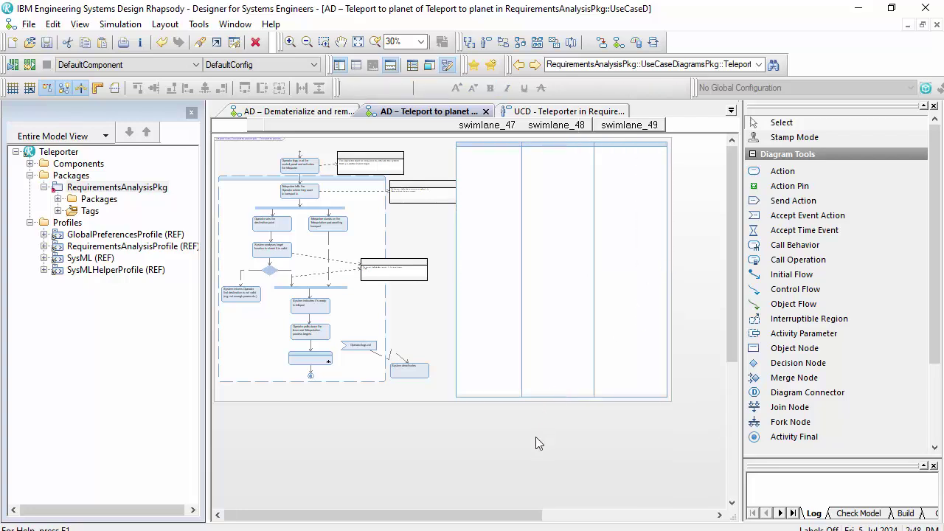
# Step: Examine the swimlanes and the opening actions of the Teleport to planet flow at a readable size
pyautogui.click(495, 267)
pyautogui.click(547, 157)
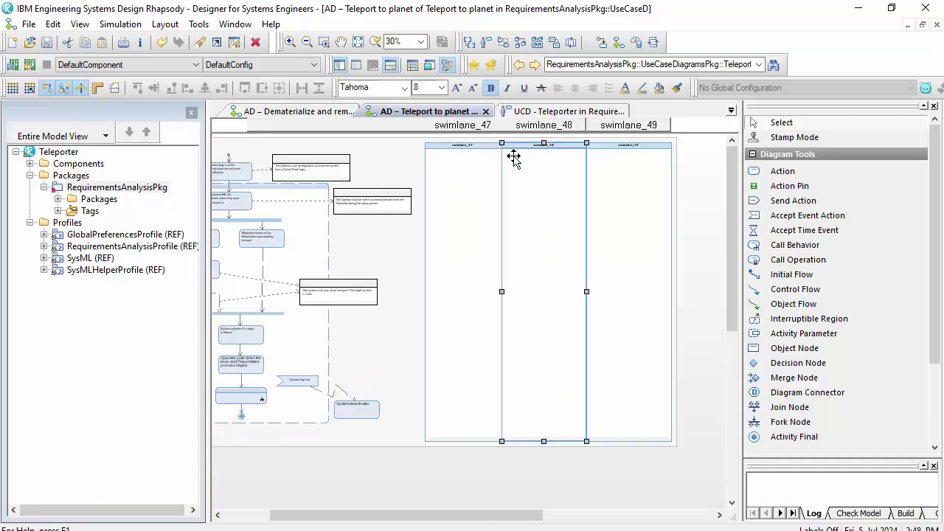
pyautogui.scroll(1, 512, 159)
pyautogui.scroll(2, 362, 177)
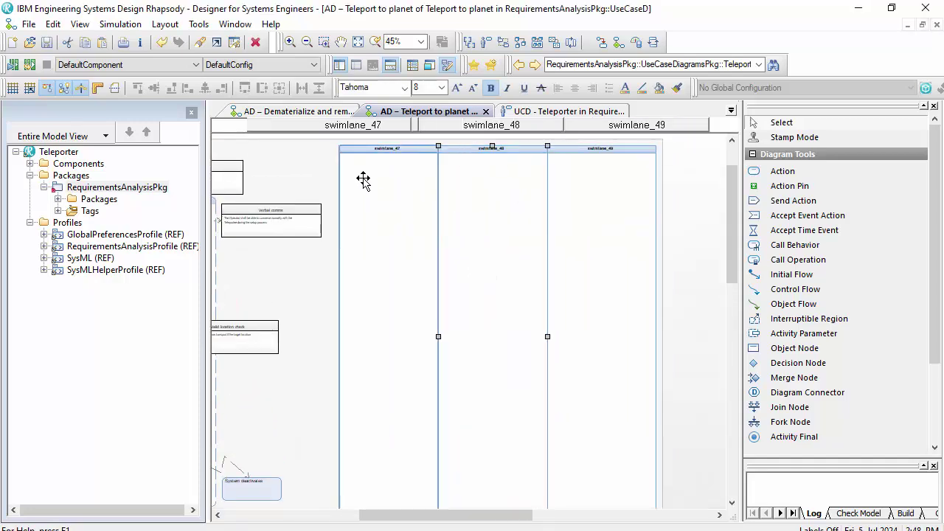
pyautogui.moveTo(414, 522); pyautogui.dragTo(292, 521)
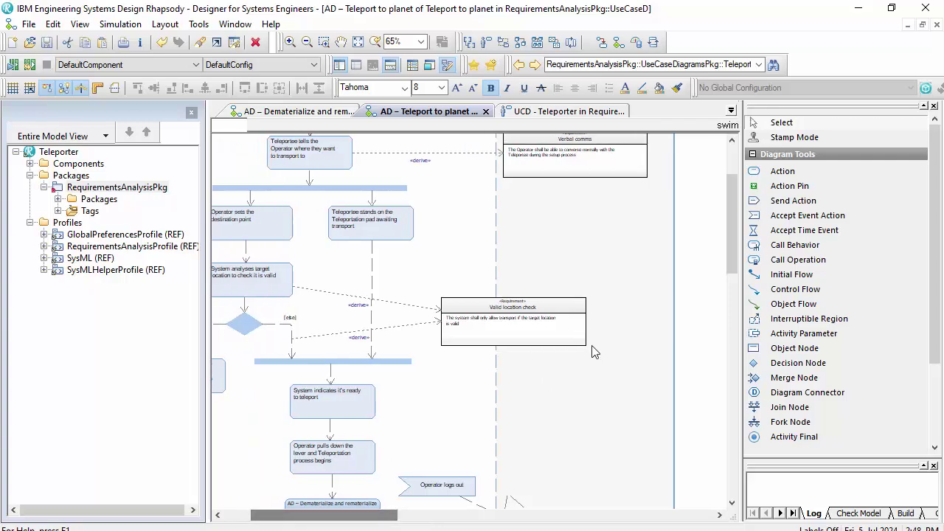
pyautogui.scroll(3, 610, 339)
pyautogui.scroll(1, 609, 338)
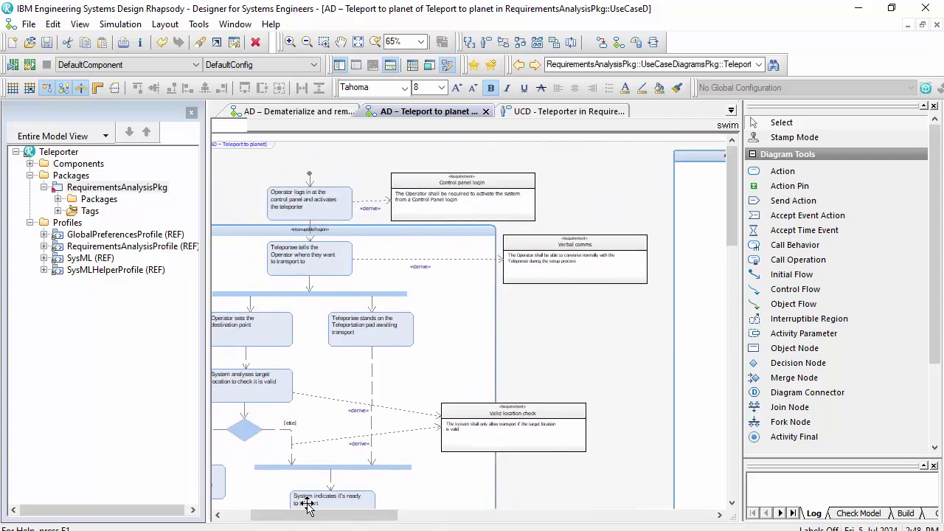
pyautogui.moveTo(354, 515); pyautogui.dragTo(321, 515)
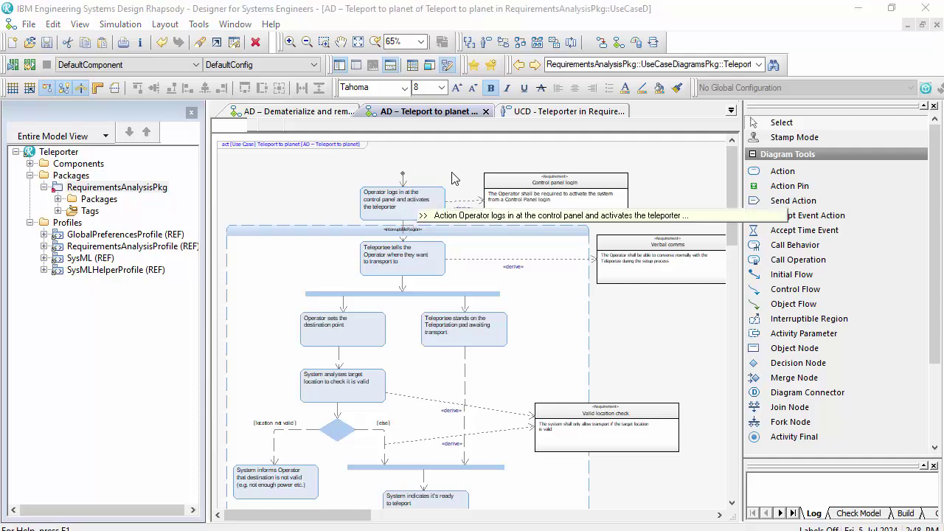
pyautogui.scroll(2, 402, 198)
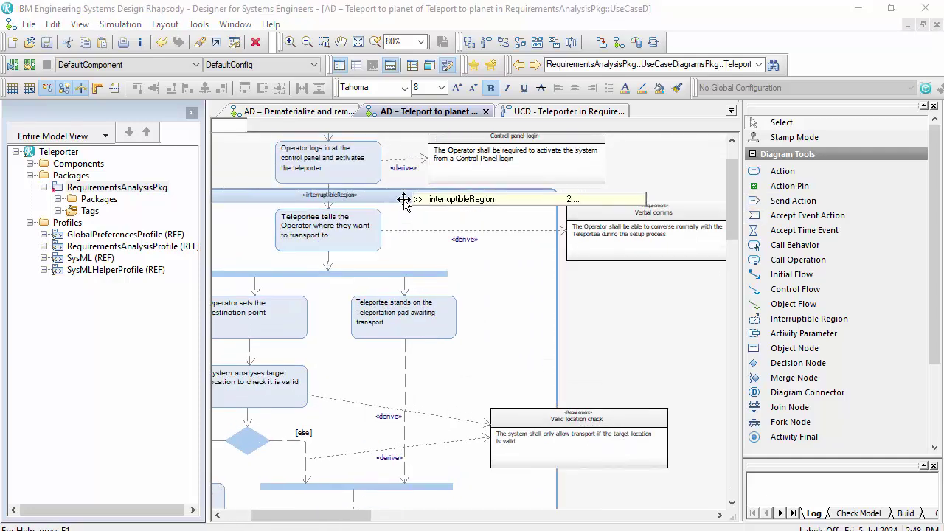
pyautogui.scroll(2, 404, 200)
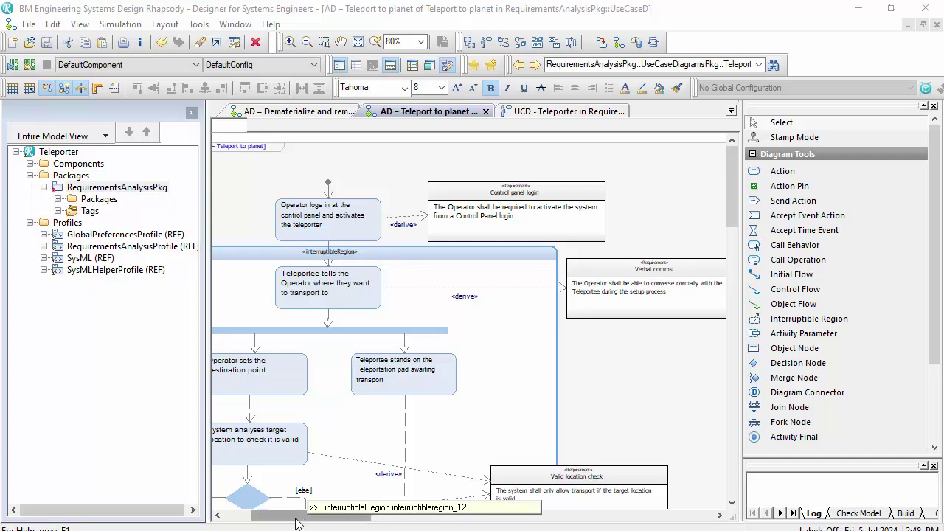
pyautogui.moveTo(297, 522); pyautogui.dragTo(269, 522)
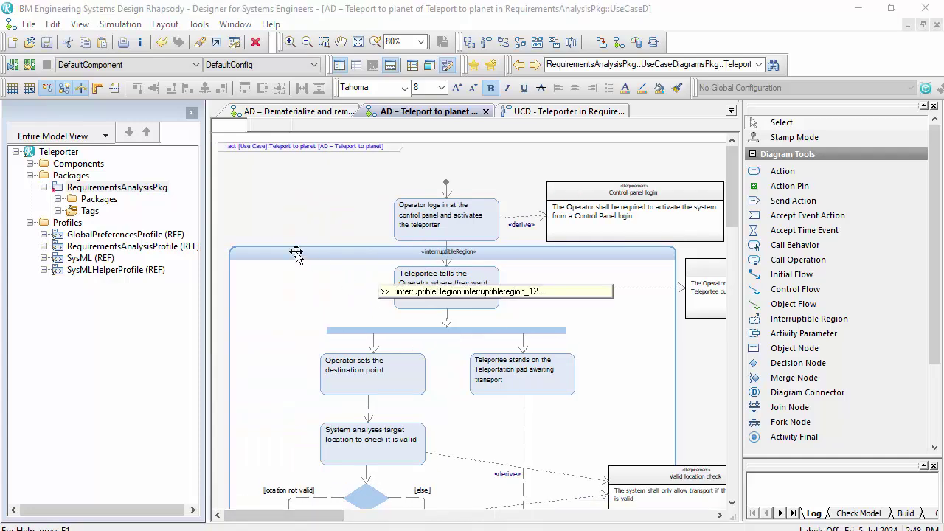
# Step: Turn off the Hovering Drawing Toolbar
pyautogui.click(73, 28)
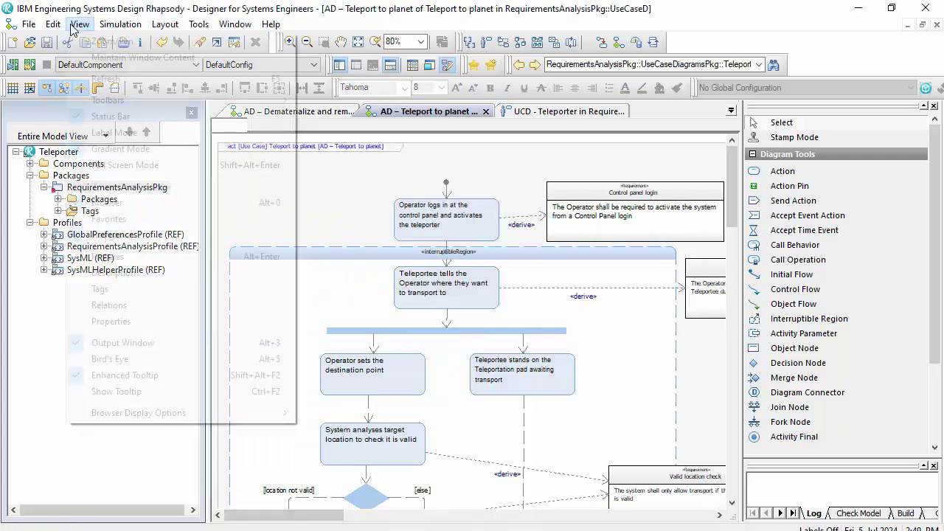
pyautogui.moveTo(219, 99)
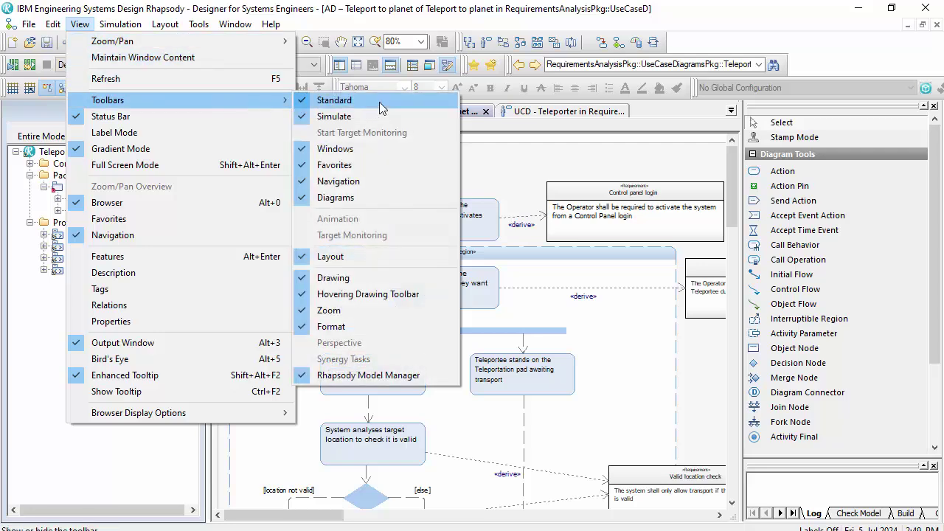
pyautogui.click(373, 297)
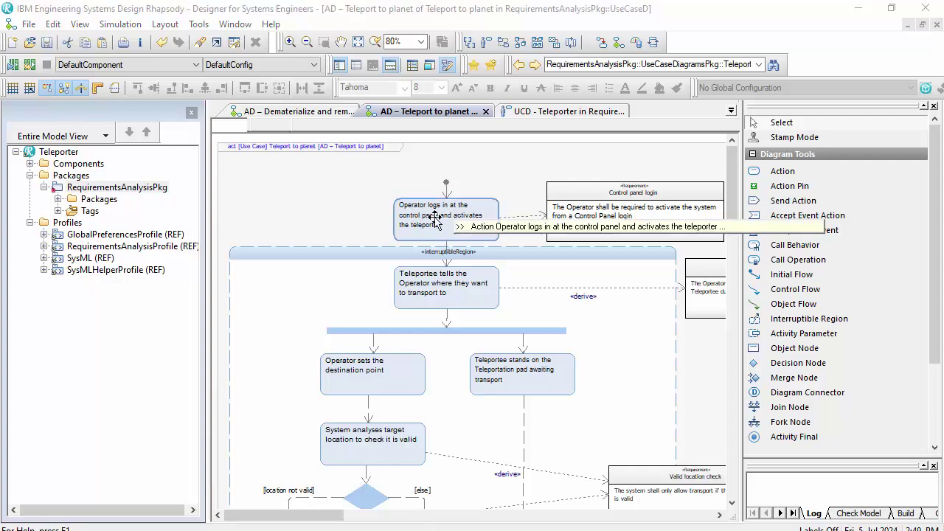
# Step: Expand RequirementsAnalysisPkg and UseCaseDiagramsPkg in the model browser down to the list of actors
pyautogui.click(139, 184)
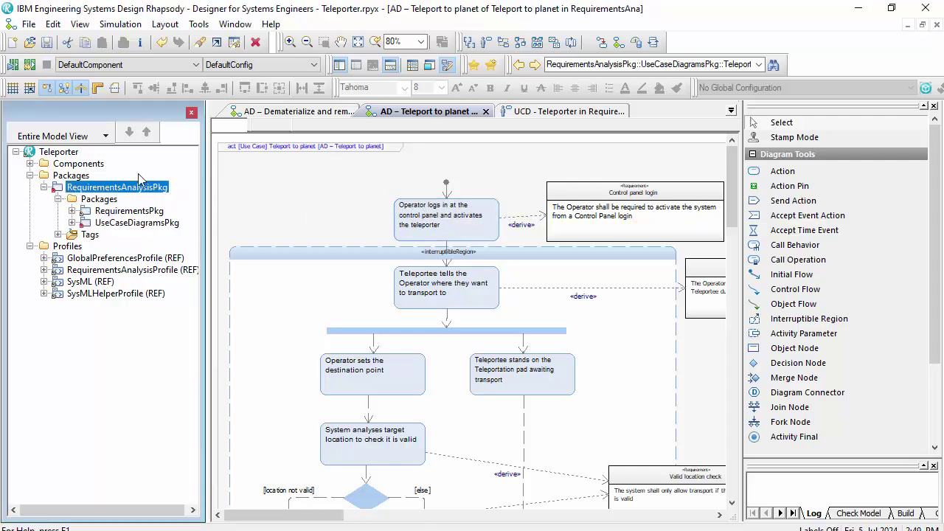
pyautogui.click(73, 223)
pyautogui.click(84, 234)
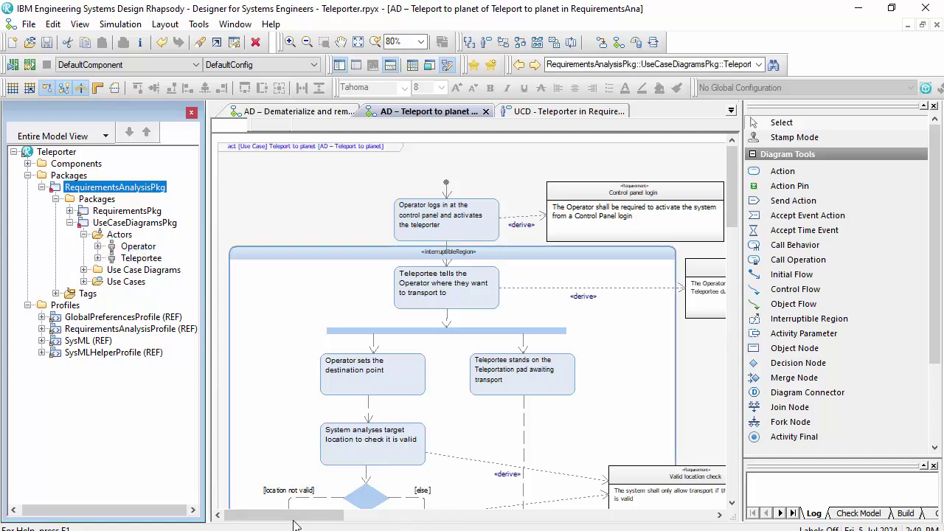
# Step: Review the Represents setting in the first swimlane's features and close them with the setting left as Unspecified
pyautogui.moveTo(294, 520); pyautogui.dragTo(430, 515)
pyautogui.click(394, 158)
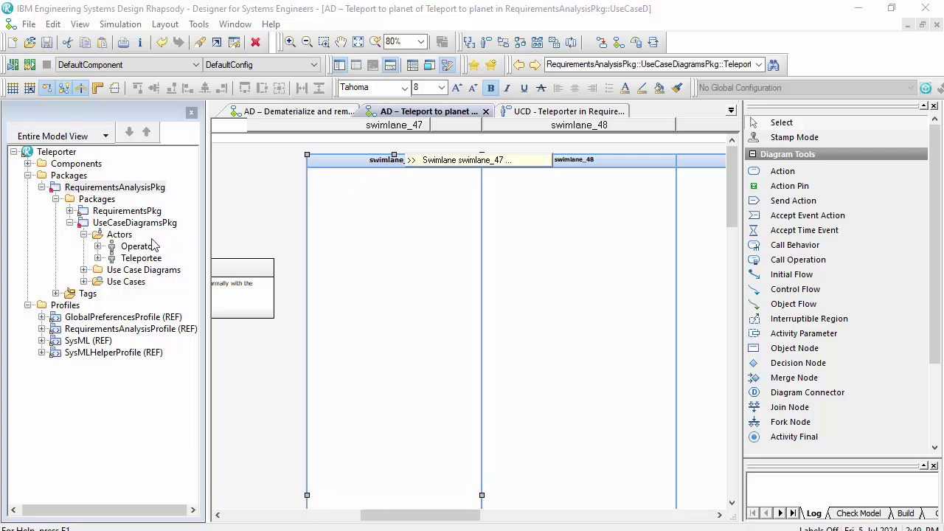
pyautogui.doubleClick(438, 171)
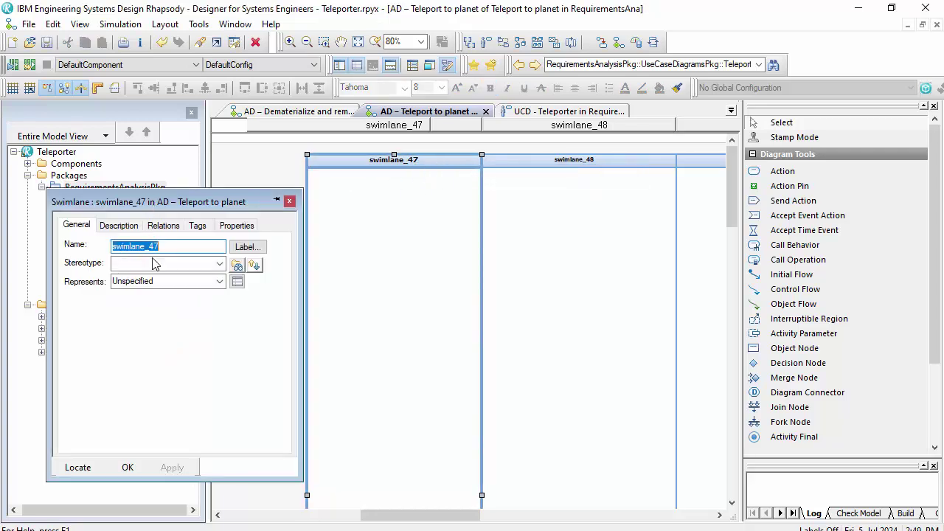
pyautogui.click(219, 284)
pyautogui.click(140, 314)
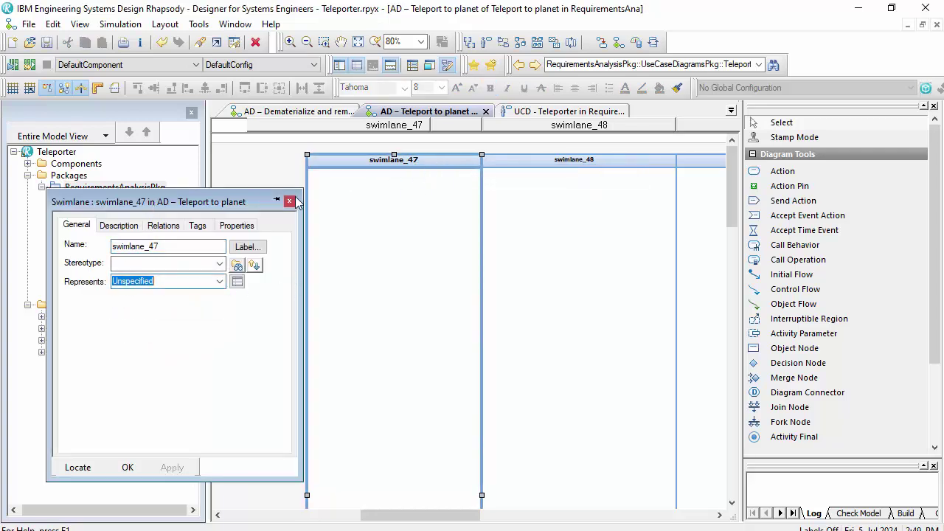
pyautogui.click(126, 469)
pyautogui.moveTo(124, 251); pyautogui.dragTo(393, 167)
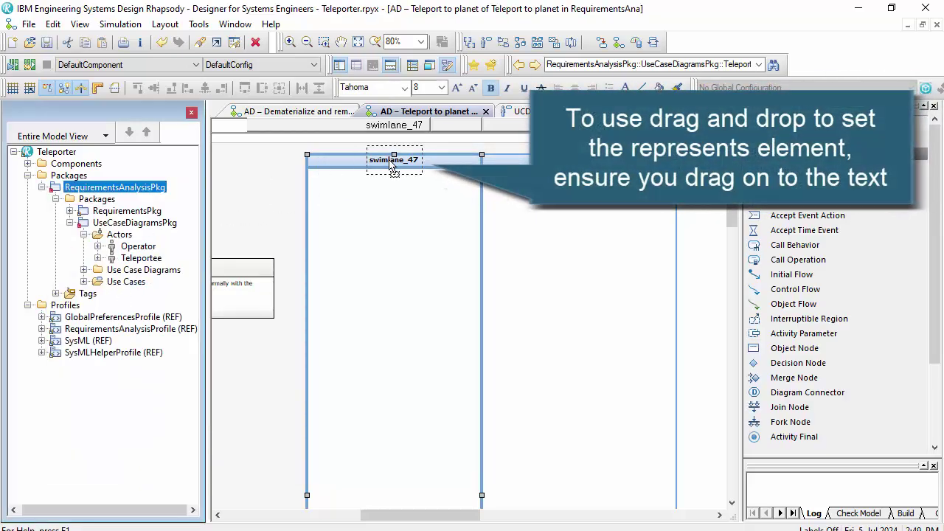
pyautogui.moveTo(396, 204); pyautogui.dragTo(396, 204)
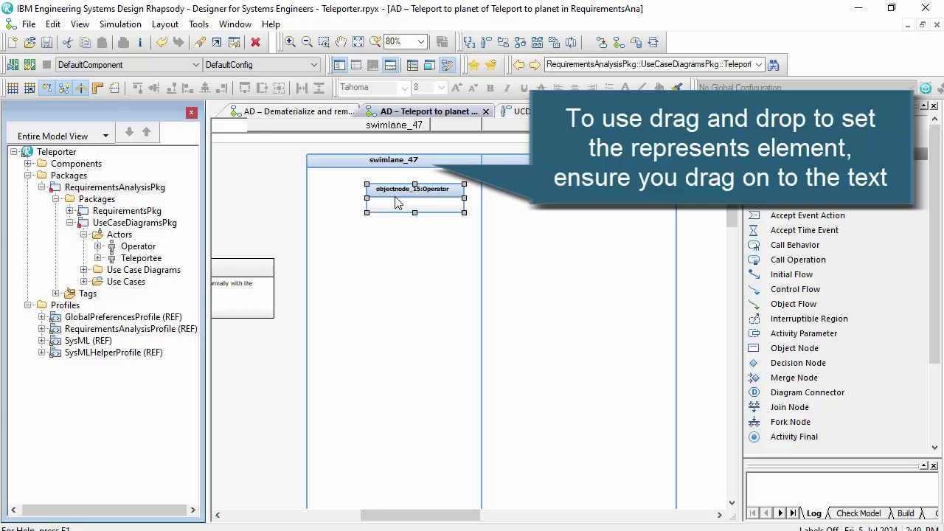
pyautogui.hotkey('ctrl', 'z')
# Step: Set the first swimlane to represent the Operator actor from the model
pyautogui.moveTo(130, 253); pyautogui.dragTo(393, 168)
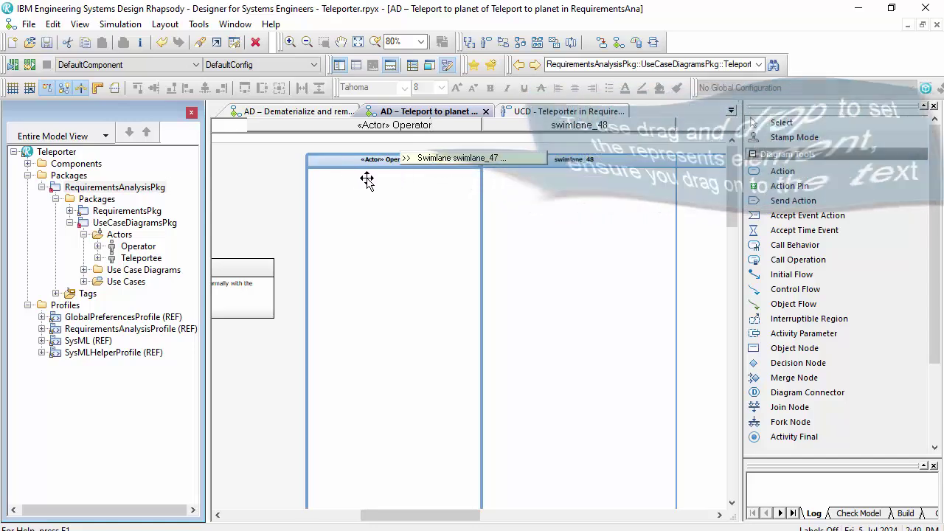
# Step: Move the "Operator logs in at the control panel and activates the teleporter" action into the Operator swimlane
pyautogui.scroll(1, 402, 517)
pyautogui.moveTo(402, 515); pyautogui.dragTo(287, 515)
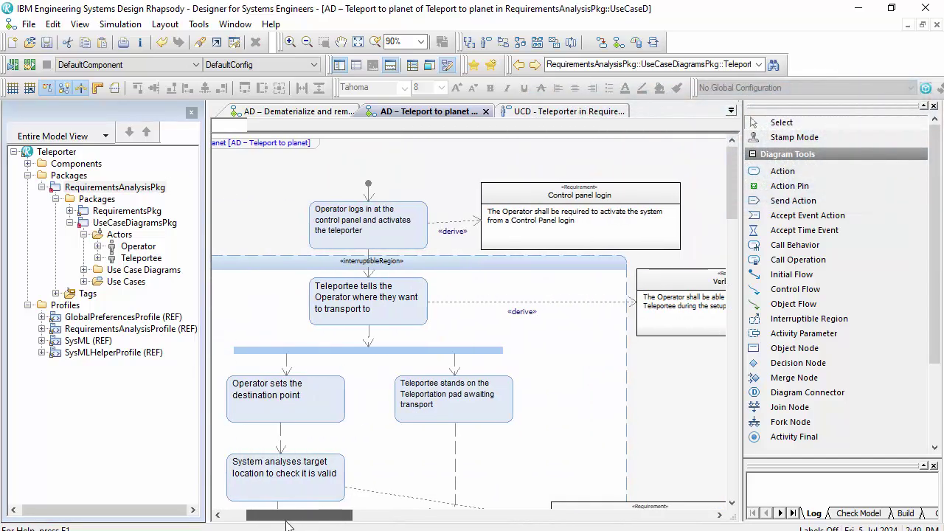
pyautogui.click(354, 228)
pyautogui.moveTo(345, 228); pyautogui.dragTo(583, 227)
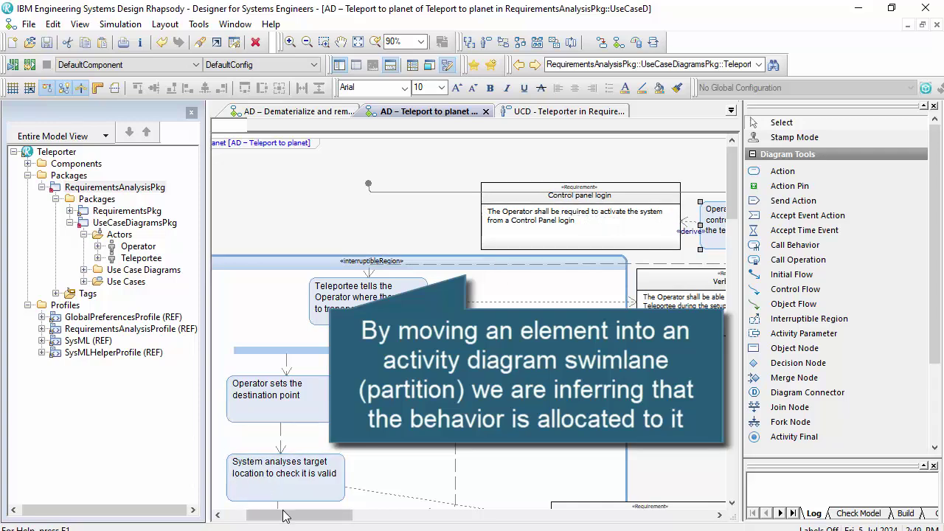
pyautogui.moveTo(282, 515); pyautogui.dragTo(384, 515)
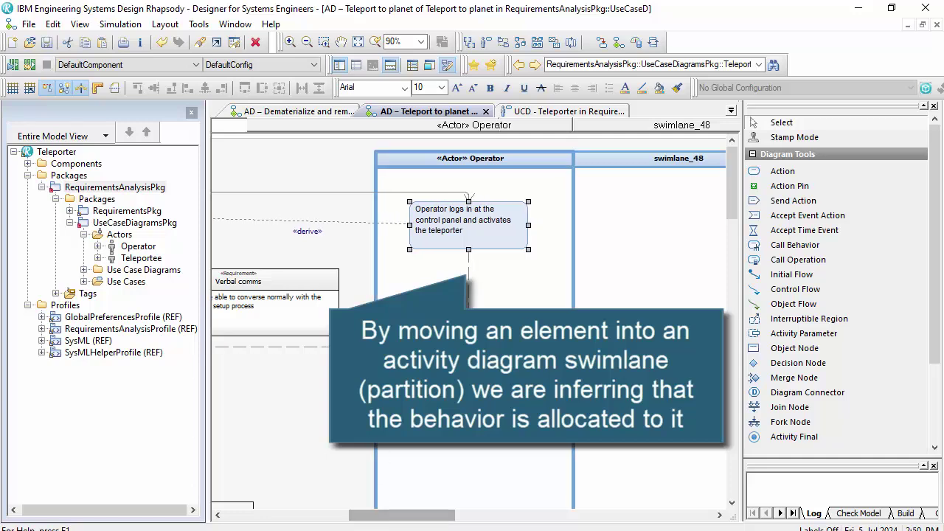
# Step: Replace the login action's long initial flow with a new one starting directly above the action in the Operator swimlane
pyautogui.rightClick(479, 222)
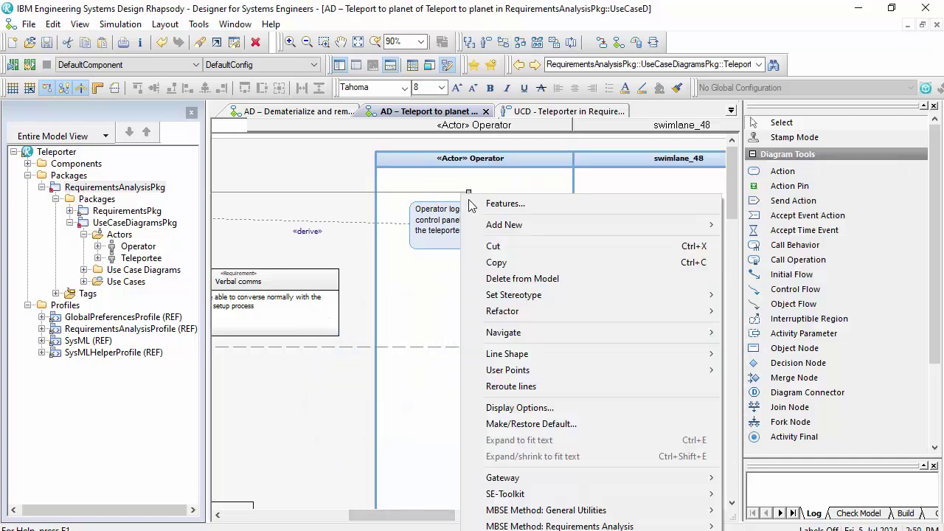
pyautogui.click(511, 196)
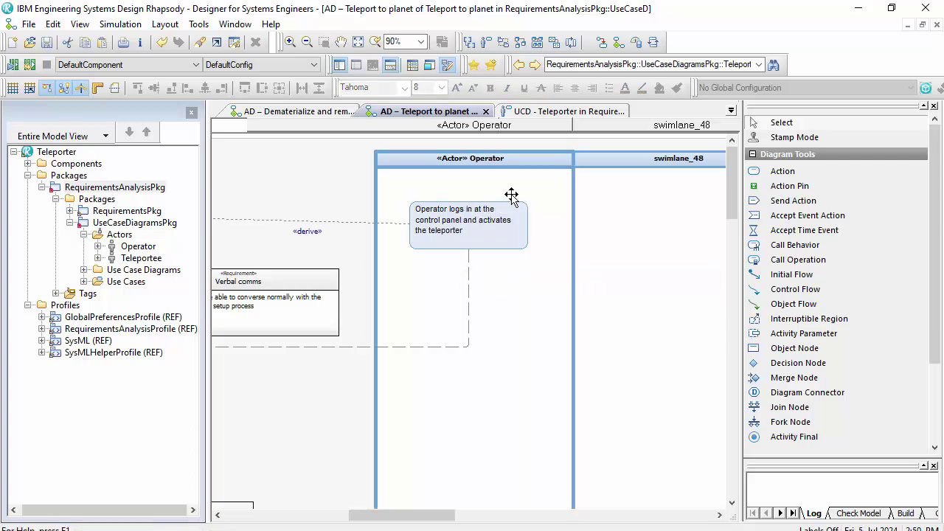
pyautogui.click(791, 274)
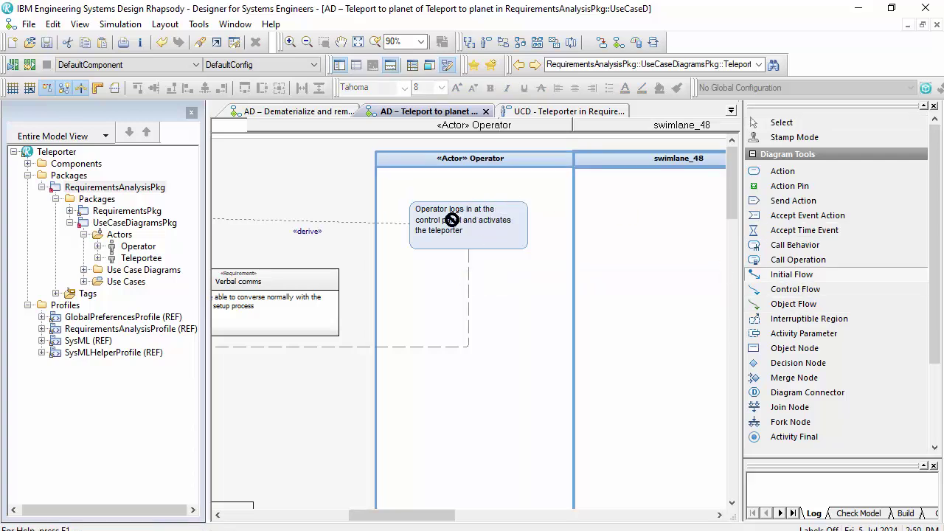
pyautogui.click(470, 185)
pyautogui.click(469, 206)
pyautogui.click(352, 203)
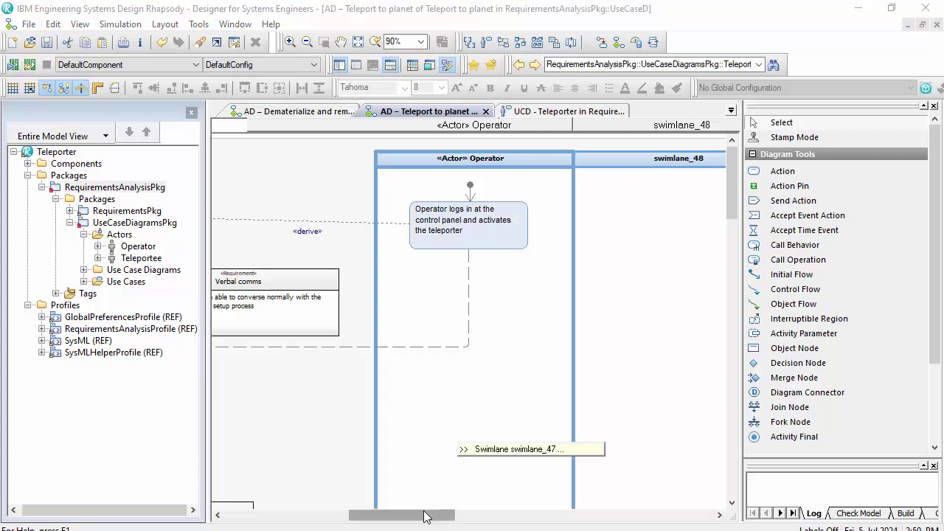
# Step: Move the "Teleportee tells the Operator where they want to transport to" action into the second swimlane and make that swimlane represent the Teleportee actor
pyautogui.moveTo(422, 514); pyautogui.dragTo(330, 492)
pyautogui.click(350, 299)
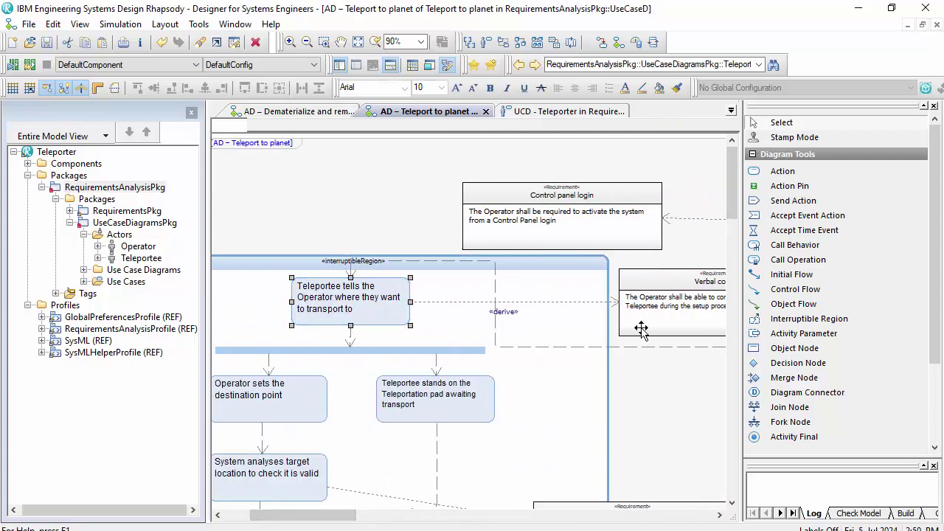
pyautogui.press('Right')
pyautogui.press('Right')
pyautogui.press('Right')
pyautogui.press('Right')
pyautogui.press('Right')
pyautogui.press('Right')
pyautogui.press('Right')
pyautogui.press('Right')
pyautogui.press('Right')
pyautogui.press('Right')
pyautogui.press('Right')
pyautogui.press('Right')
pyautogui.press('Right')
pyautogui.press('Right')
pyautogui.press('Right')
pyautogui.press('Right')
pyautogui.press('Right')
pyautogui.press('Right')
pyautogui.press('Right')
pyautogui.press('Right')
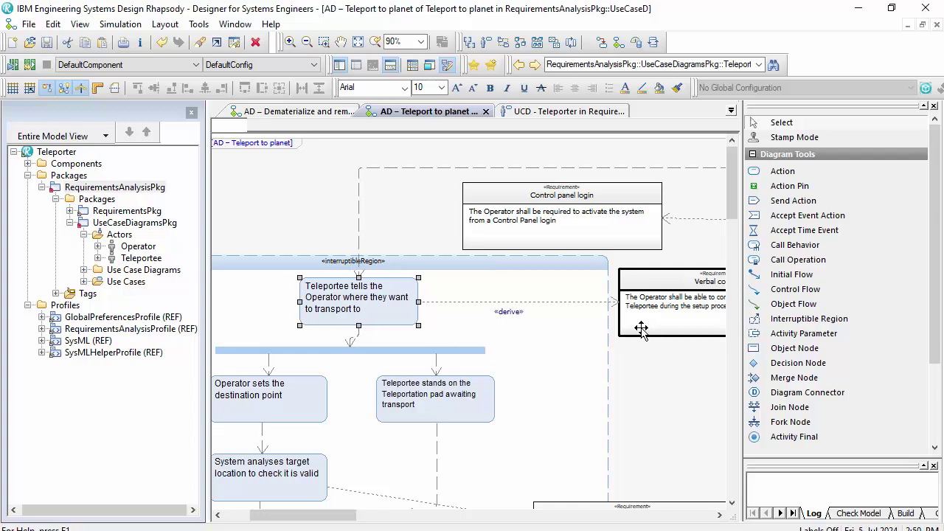
pyautogui.press('Right')
pyautogui.press('Right')
pyautogui.press('Right')
pyautogui.press('Right')
pyautogui.press('Right')
pyautogui.press('Right')
pyautogui.press('Right')
pyautogui.press('Right')
pyautogui.press('Right')
pyautogui.press('Right')
pyautogui.press('Right')
pyautogui.press('Right')
pyautogui.press('Right')
pyautogui.press('Right')
pyautogui.press('Right')
pyautogui.press('Right')
pyautogui.press('Right')
pyautogui.press('Right')
pyautogui.press('Right')
pyautogui.press('Right')
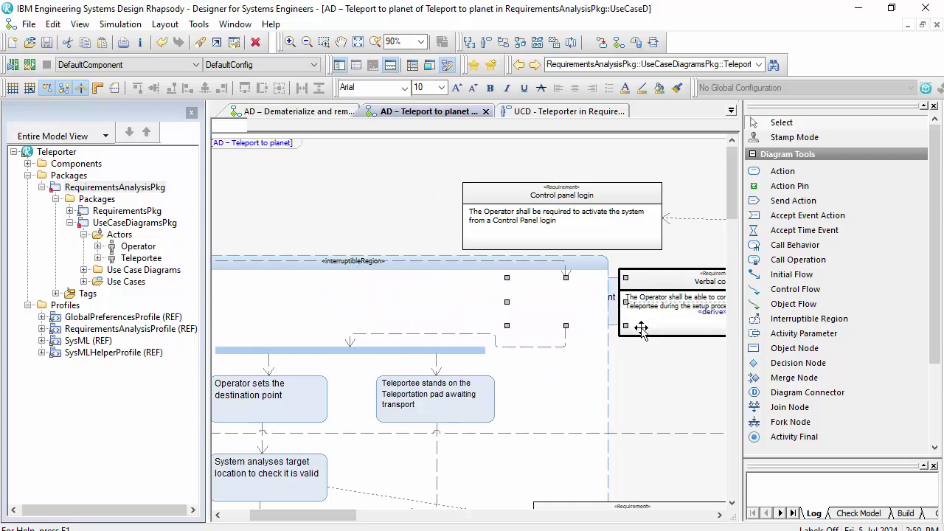
pyautogui.press('Right')
pyautogui.press('Right')
pyautogui.press('Right')
pyautogui.press('Right')
pyautogui.press('Right')
pyautogui.press('Right')
pyautogui.press('Right')
pyautogui.press('Right')
pyautogui.press('Right')
pyautogui.press('Right')
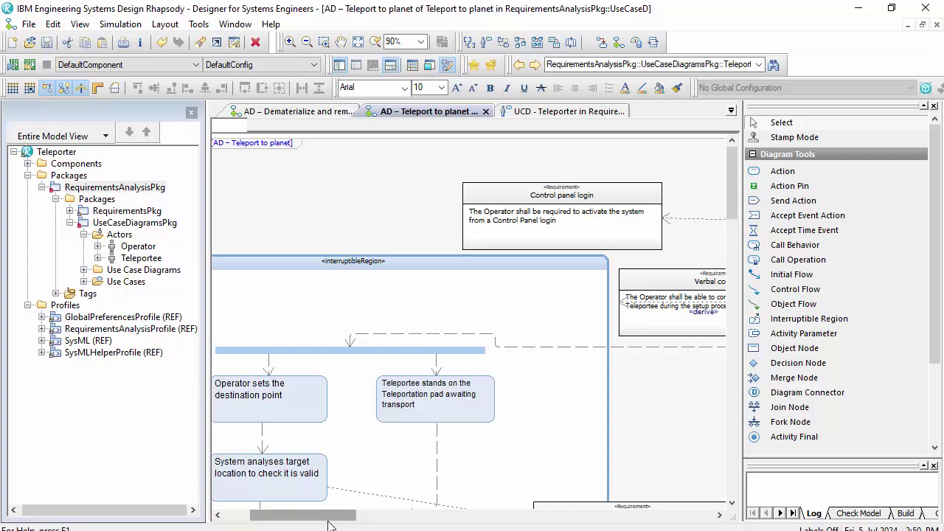
pyautogui.moveTo(330, 522); pyautogui.dragTo(446, 524)
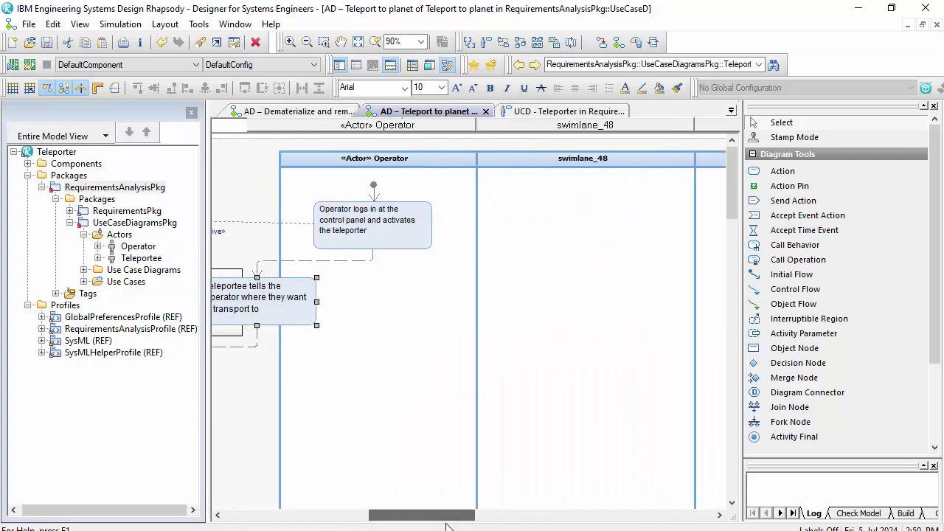
pyautogui.press('Right')
pyautogui.press('Right')
pyautogui.press('Right')
pyautogui.press('Right')
pyautogui.press('Right')
pyautogui.press('Right')
pyautogui.press('Right')
pyautogui.press('Right')
pyautogui.press('Right')
pyautogui.press('Right')
pyautogui.press('Right')
pyautogui.press('Right')
pyautogui.press('Right')
pyautogui.press('Right')
pyautogui.press('Right')
pyautogui.press('Right')
pyautogui.press('Right')
pyautogui.press('Right')
pyautogui.press('Right')
pyautogui.press('Right')
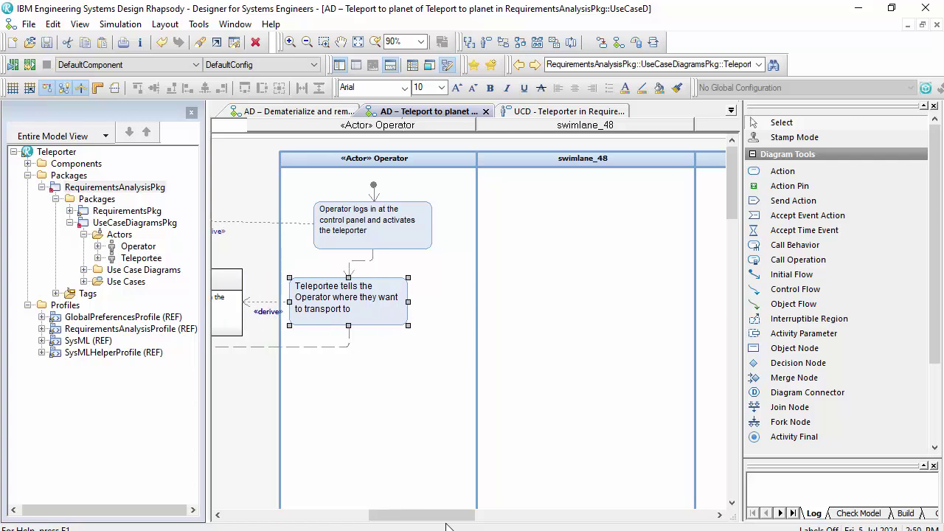
pyautogui.press('Right')
pyautogui.press('Right')
pyautogui.press('Right')
pyautogui.press('Right')
pyautogui.press('Right')
pyautogui.press('Right')
pyautogui.press('Right')
pyautogui.press('Right')
pyautogui.press('Right')
pyautogui.press('Right')
pyautogui.press('Right')
pyautogui.press('Right')
pyautogui.press('Right')
pyautogui.press('Right')
pyautogui.press('Right')
pyautogui.press('Right')
pyautogui.press('Right')
pyautogui.press('Right')
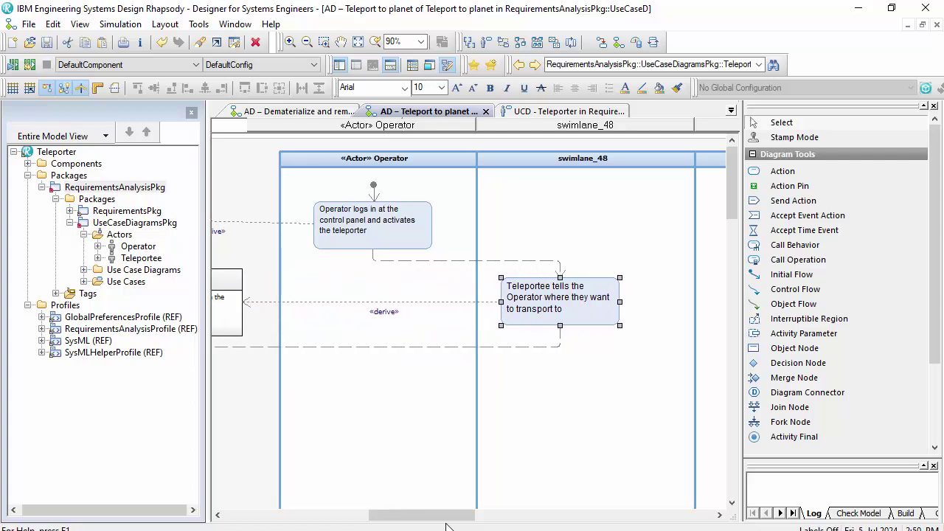
pyautogui.press('Left')
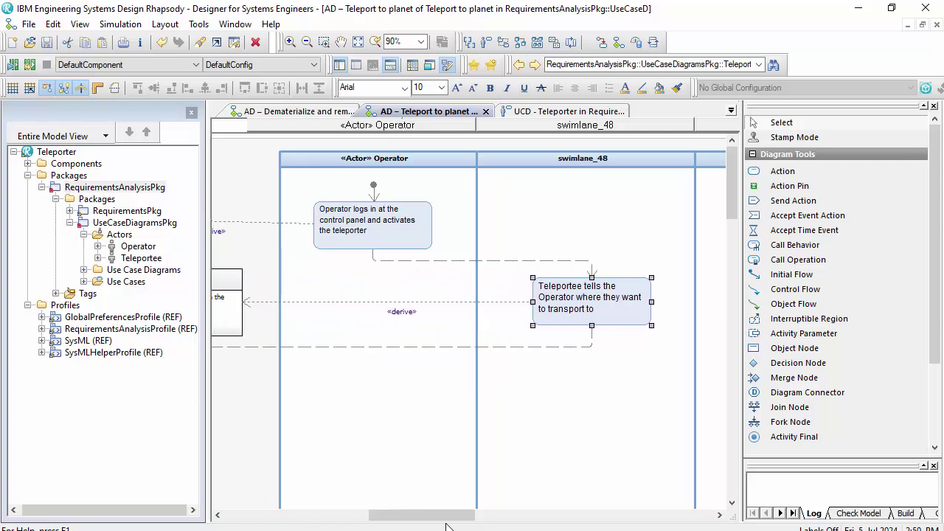
pyautogui.moveTo(139, 259); pyautogui.dragTo(581, 162)
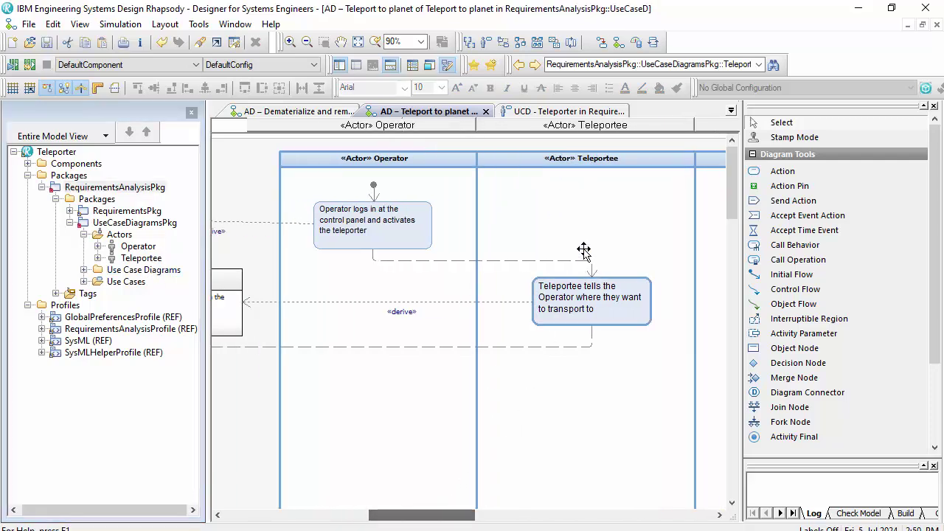
# Step: Locate the "Teleportee tells the Operator where they want to transport to" action in the model browser and examine its allocation relation
pyautogui.rightClick(588, 308)
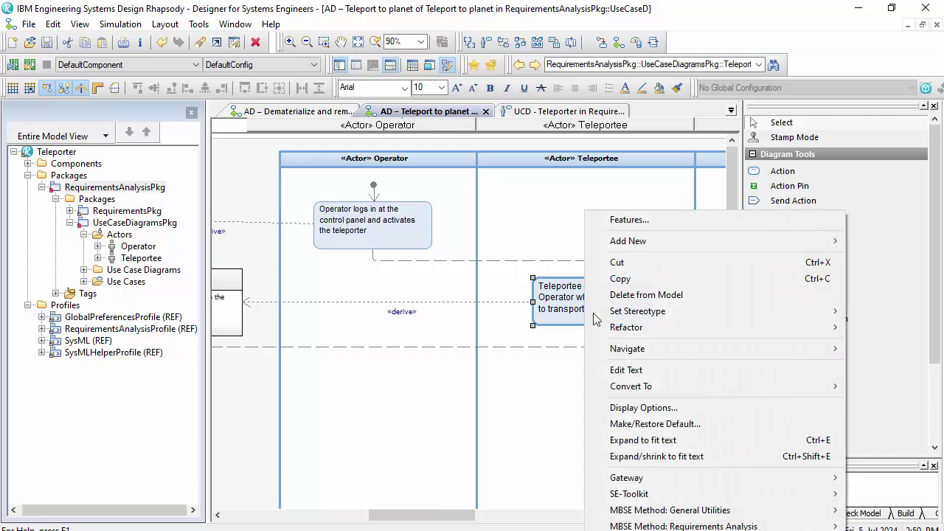
pyautogui.moveTo(596, 319)
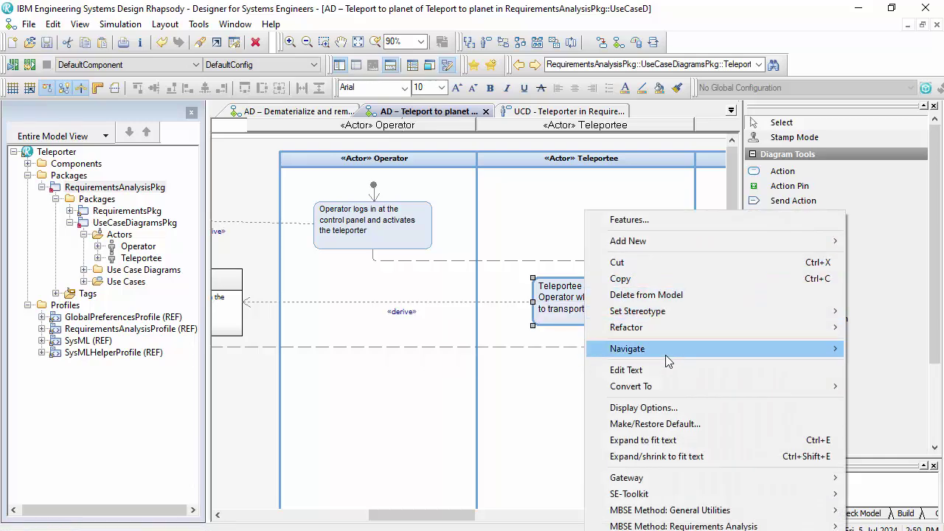
pyautogui.moveTo(665, 353)
pyautogui.click(468, 349)
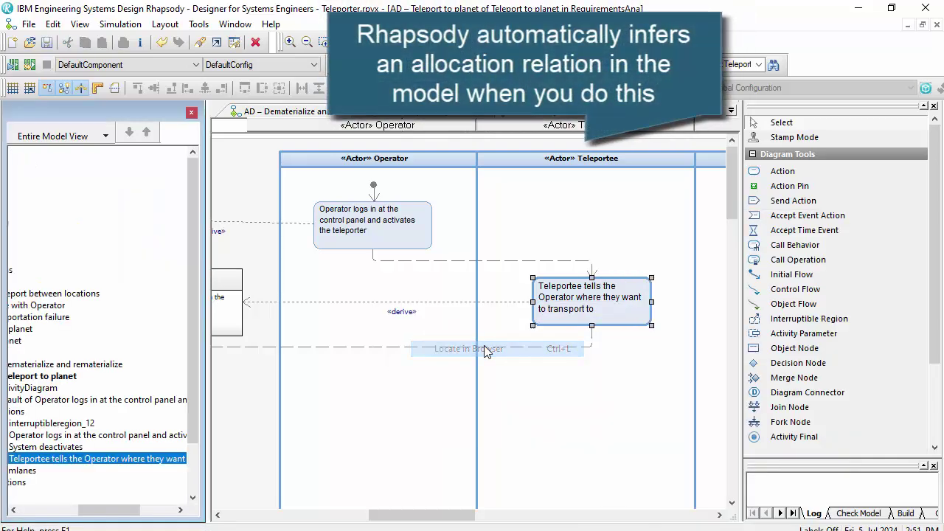
pyautogui.moveTo(105, 511); pyautogui.dragTo(70, 510)
pyautogui.scroll(-2, 83, 488)
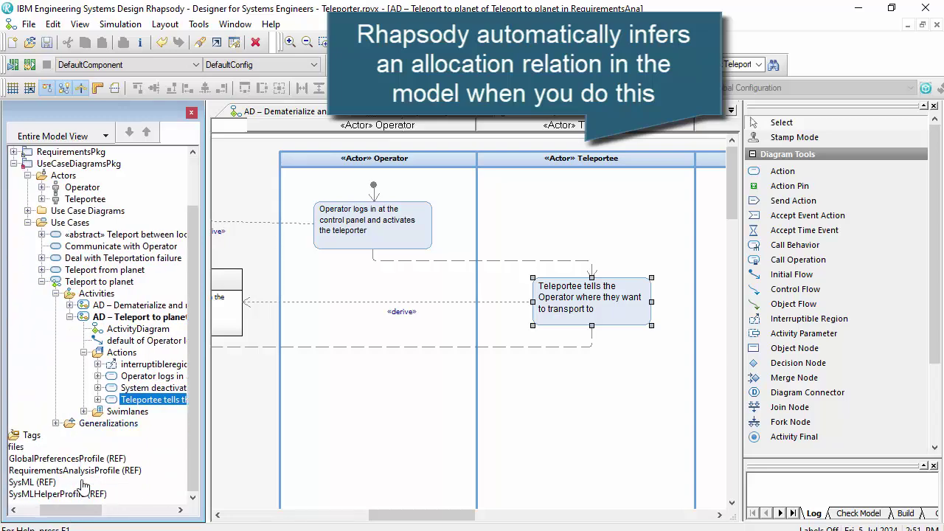
pyautogui.click(97, 399)
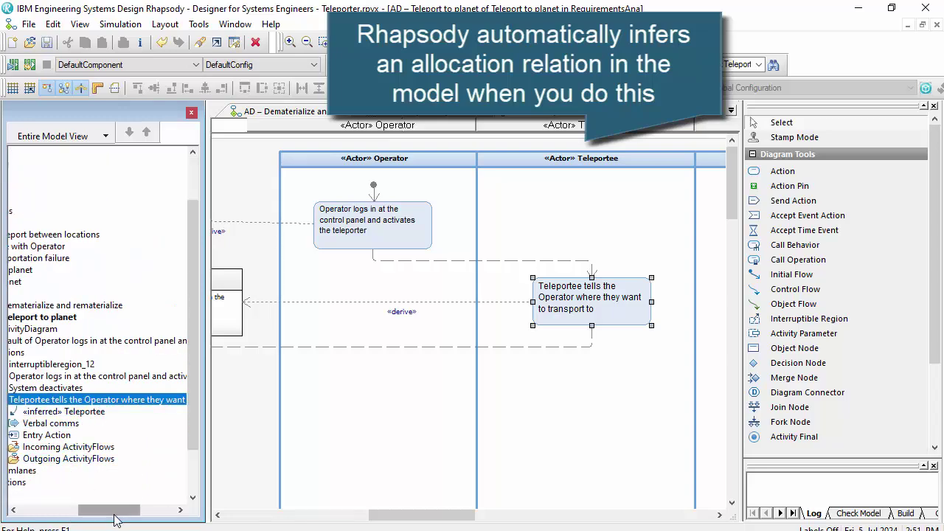
pyautogui.moveTo(114, 519); pyautogui.dragTo(97, 518)
pyautogui.moveTo(96, 417)
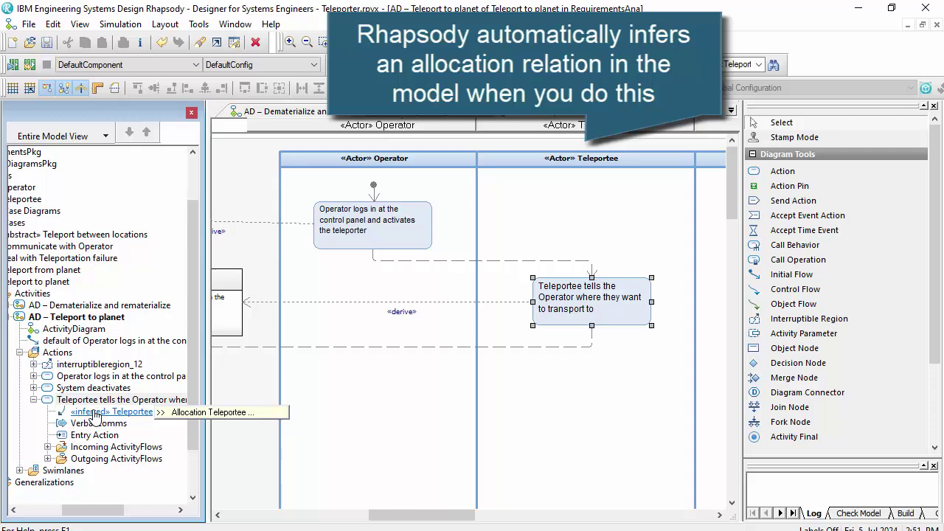
pyautogui.moveTo(173, 414)
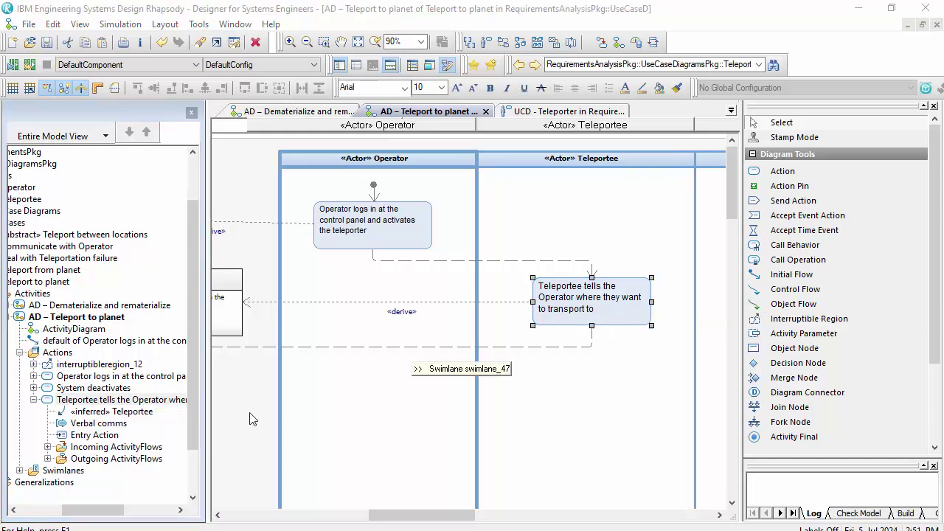
# Step: Widen the model browser and add a new TableLayout with its default name to UseCaseDiagramsPkg
pyautogui.click(101, 515)
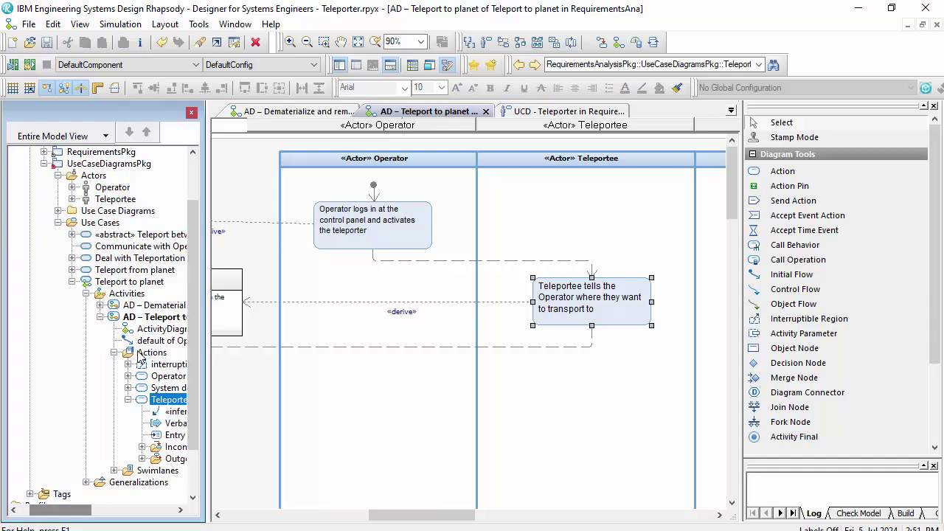
pyautogui.moveTo(208, 268); pyautogui.dragTo(310, 267)
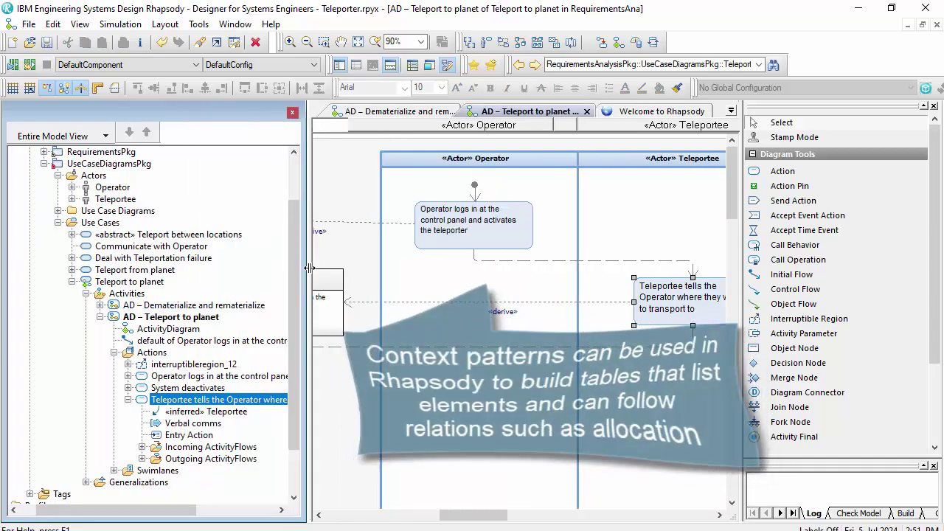
pyautogui.click(89, 169)
pyautogui.rightClick(90, 169)
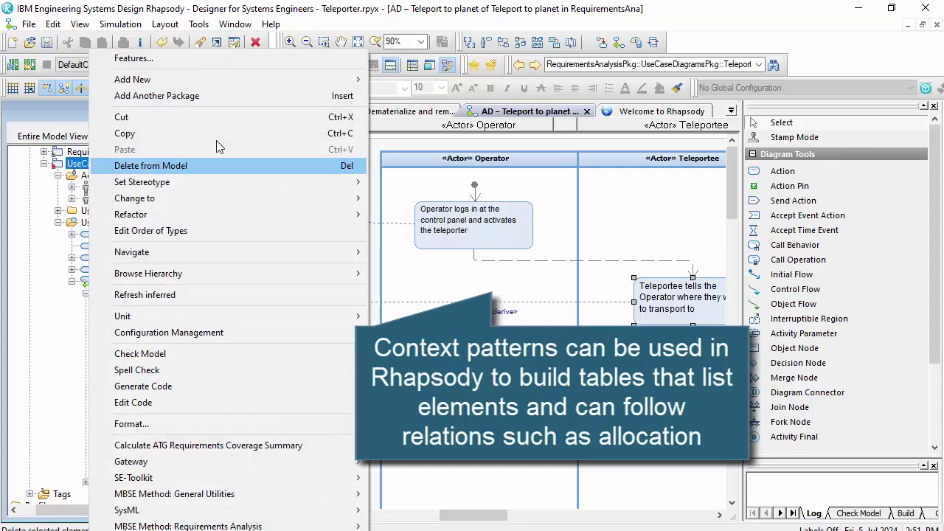
pyautogui.moveTo(256, 87)
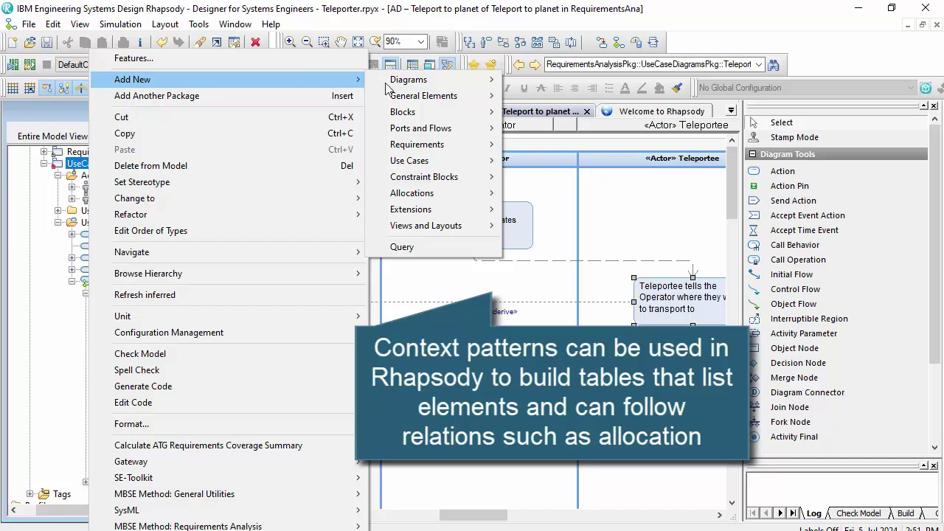
pyautogui.moveTo(457, 225)
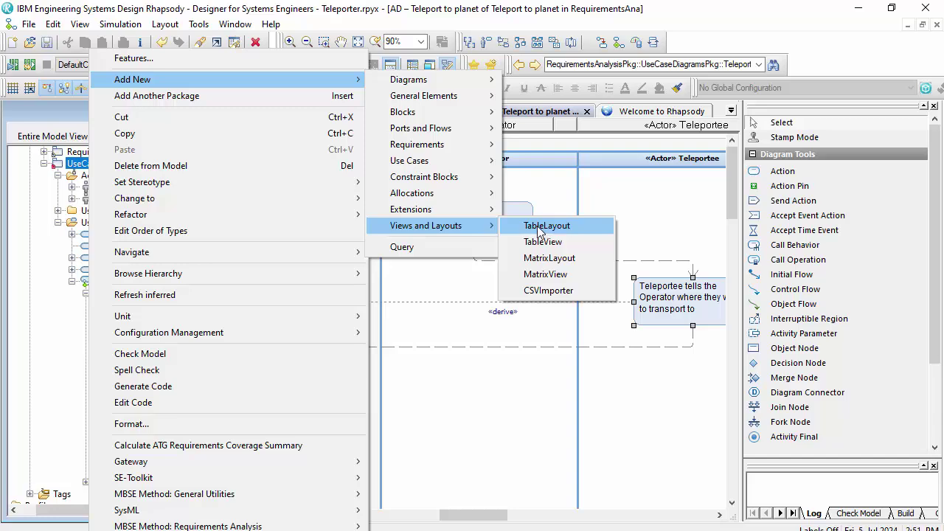
pyautogui.click(541, 230)
pyautogui.press('Return')
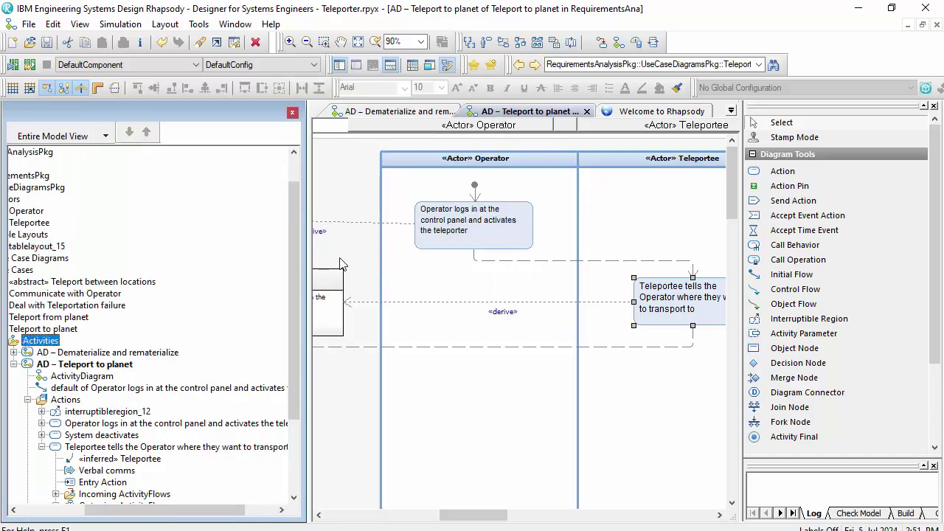
# Step: Rename the new table layout as "tablel - swimlane allocations"
pyautogui.moveTo(204, 510); pyautogui.dragTo(164, 510)
pyautogui.scroll(1, 146, 406)
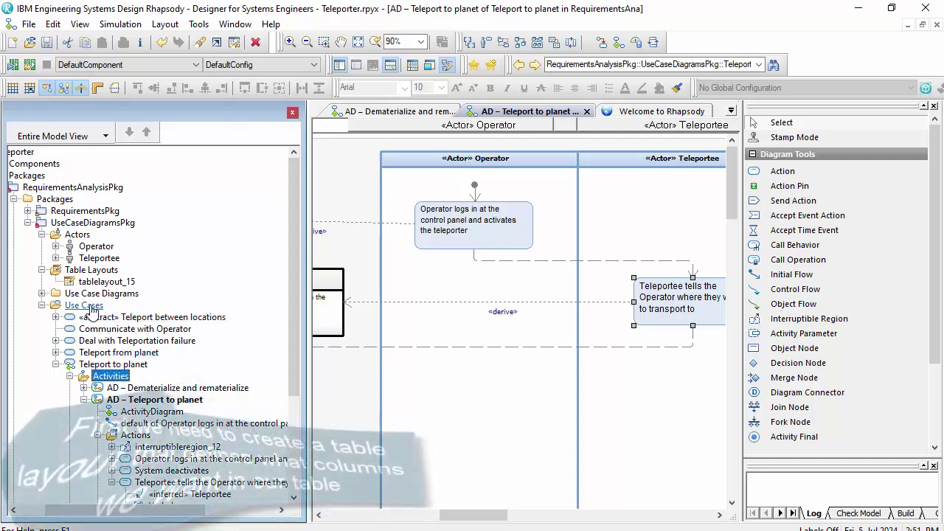
pyautogui.click(101, 282)
pyautogui.click(102, 282)
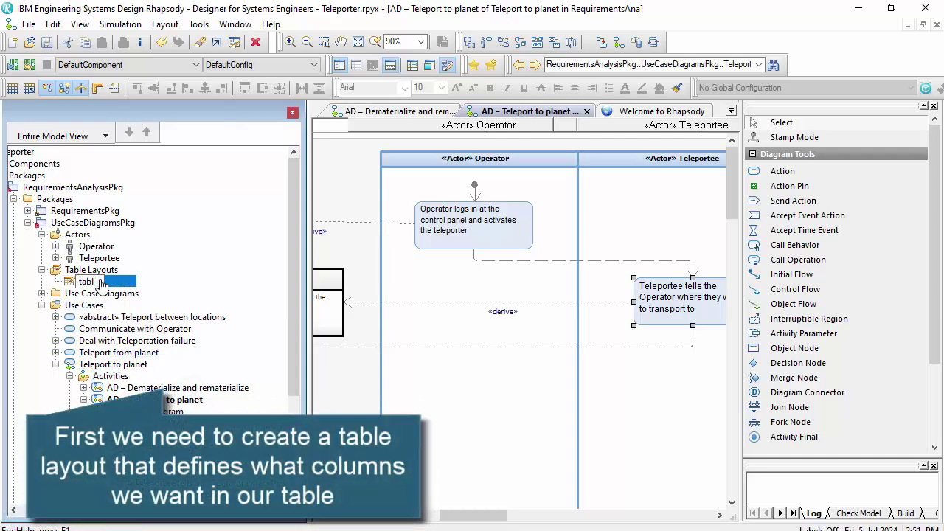
pyautogui.write('table_in_swimlane_al')
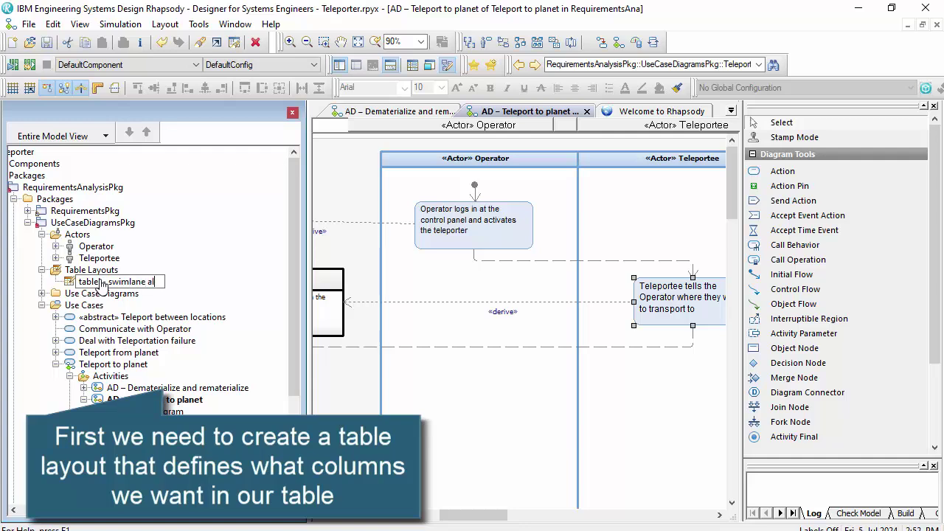
pyautogui.write('locations')
pyautogui.press('Return')
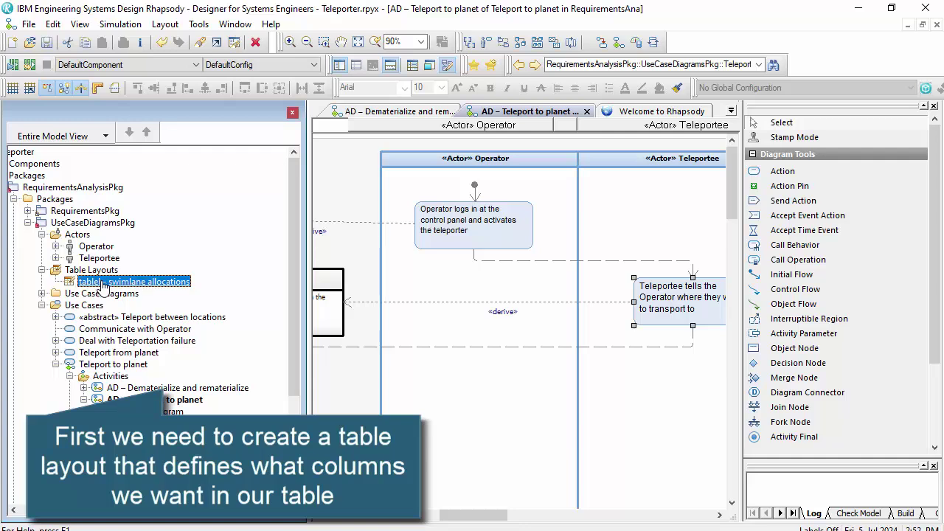
# Step: Open the features of the swimlane allocations table layout, widen the window and show its column definitions
pyautogui.rightClick(114, 281)
pyautogui.click(155, 28)
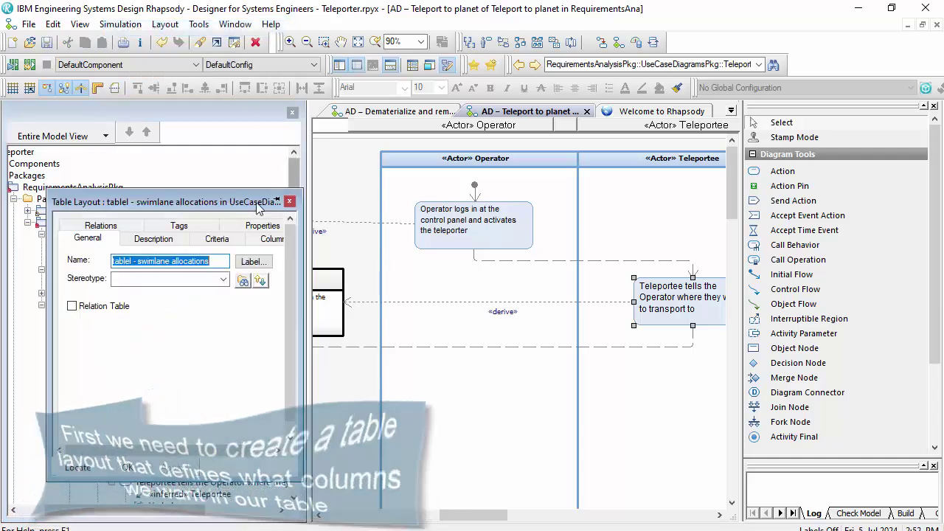
pyautogui.moveTo(301, 295); pyautogui.dragTo(568, 299)
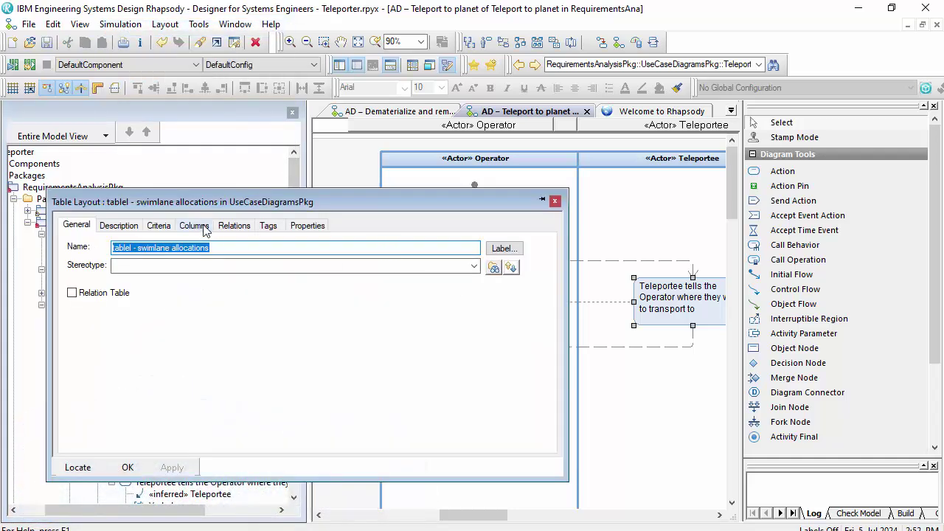
pyautogui.click(194, 225)
pyautogui.moveTo(450, 201); pyautogui.dragTo(663, 201)
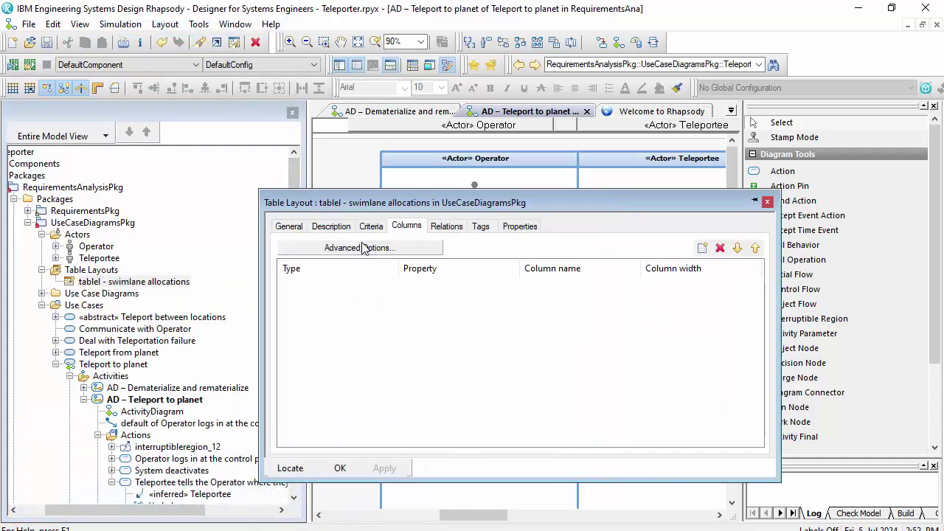
# Step: Set the layout's advanced context pattern to Package+,UseCase,{act}ActivityDiagram,{action}State,{allocatedTo}Allocation:
pyautogui.click(361, 248)
pyautogui.click(360, 278)
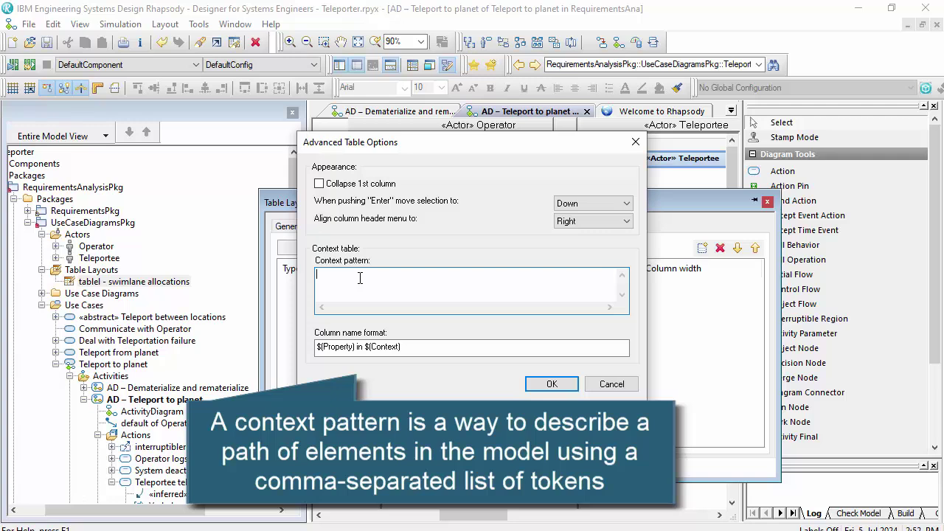
pyautogui.write('Pac')
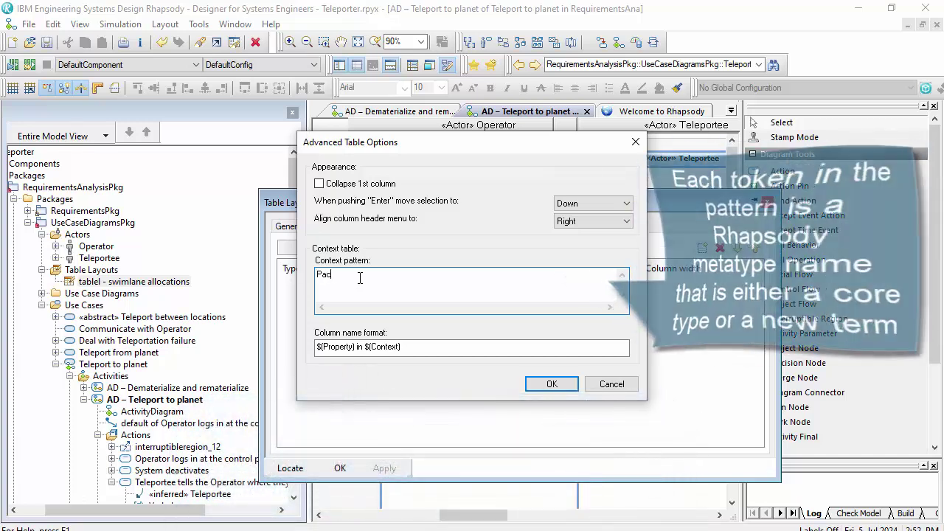
pyautogui.write('kage+,UseCase,Activity')
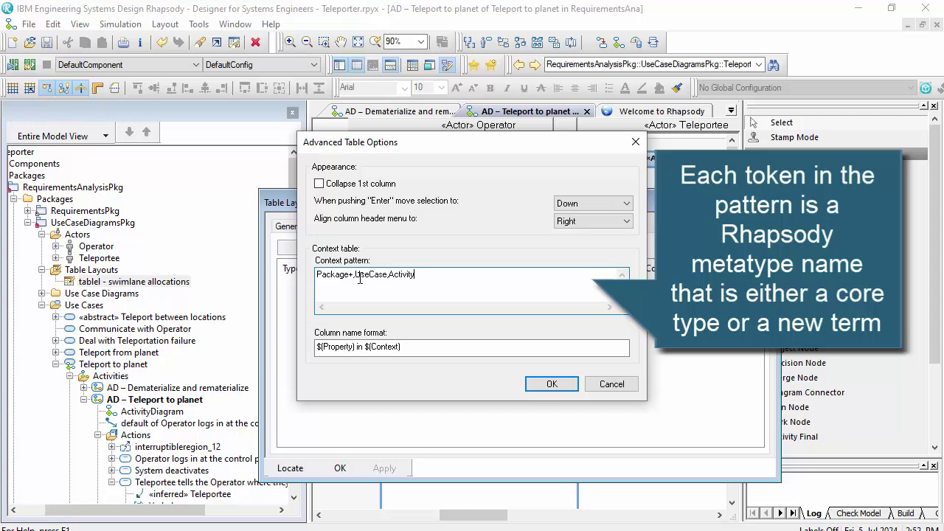
pyautogui.write('am')
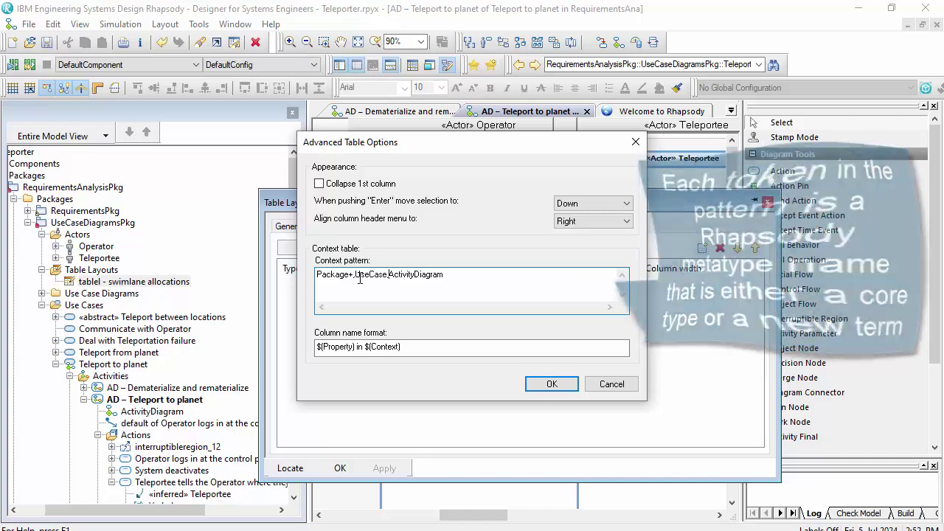
pyautogui.hotkey('ctrl', 'Left')
pyautogui.write('{act}')
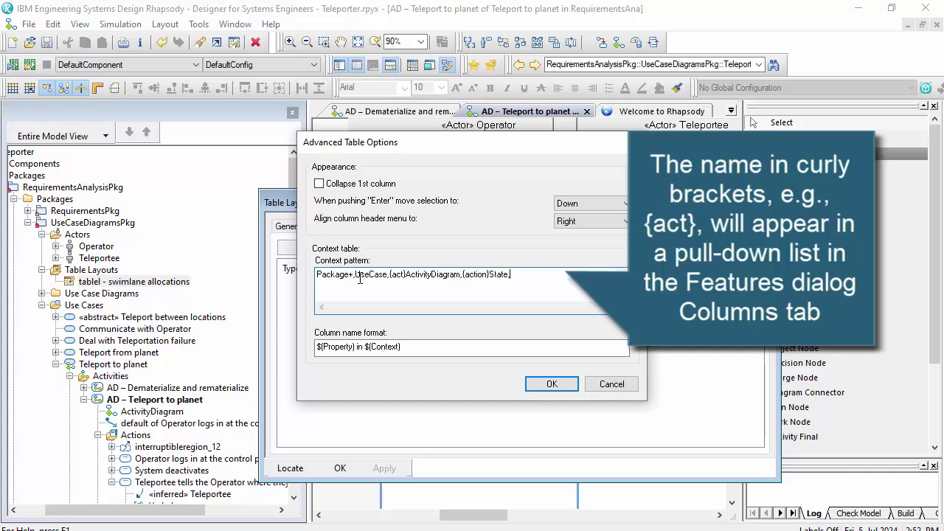
pyautogui.write('{')
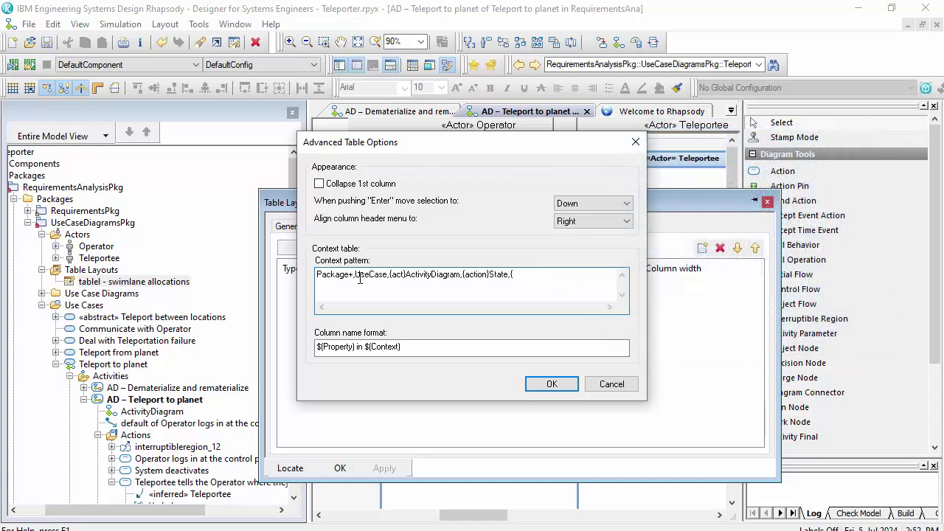
pyautogui.write('allocatedTo')
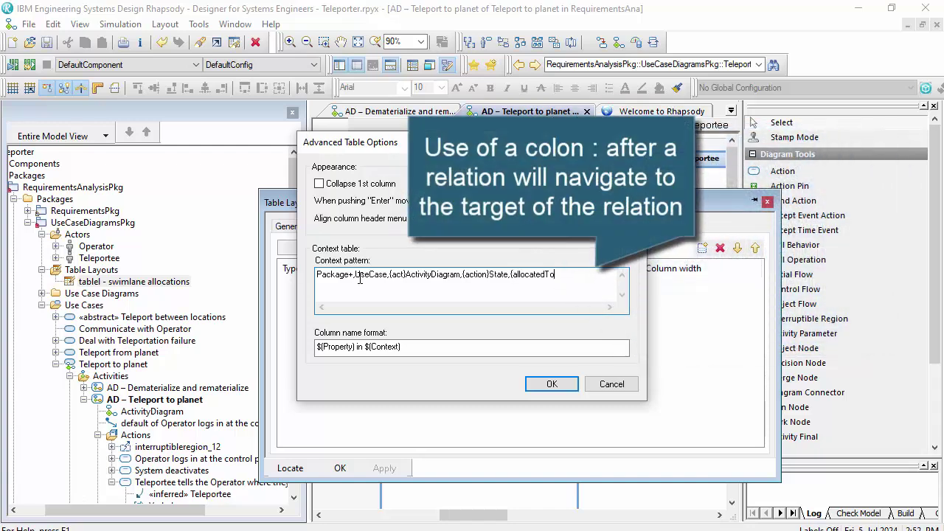
pyautogui.write('}Allocation:')
# Step: Collapse the table's first column and fill the layout with the default columns for the named pattern tokens
pyautogui.click(330, 185)
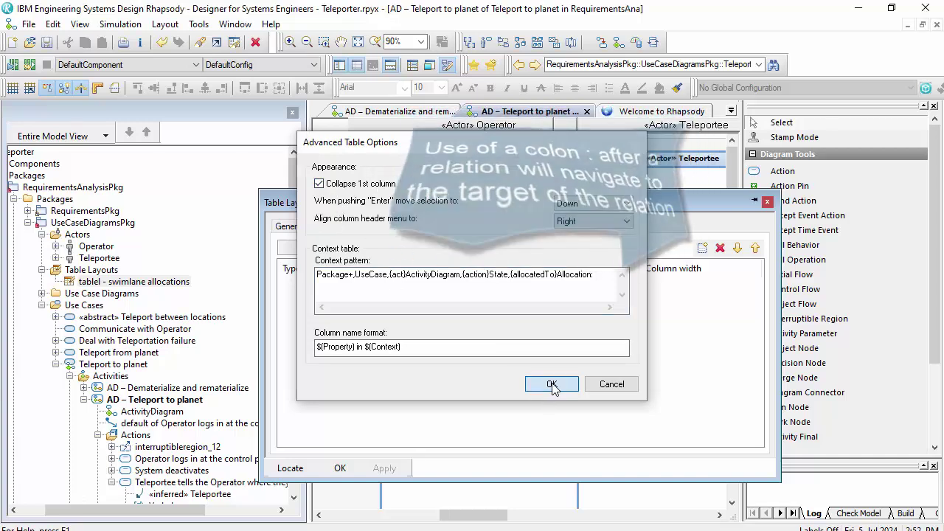
pyautogui.click(552, 385)
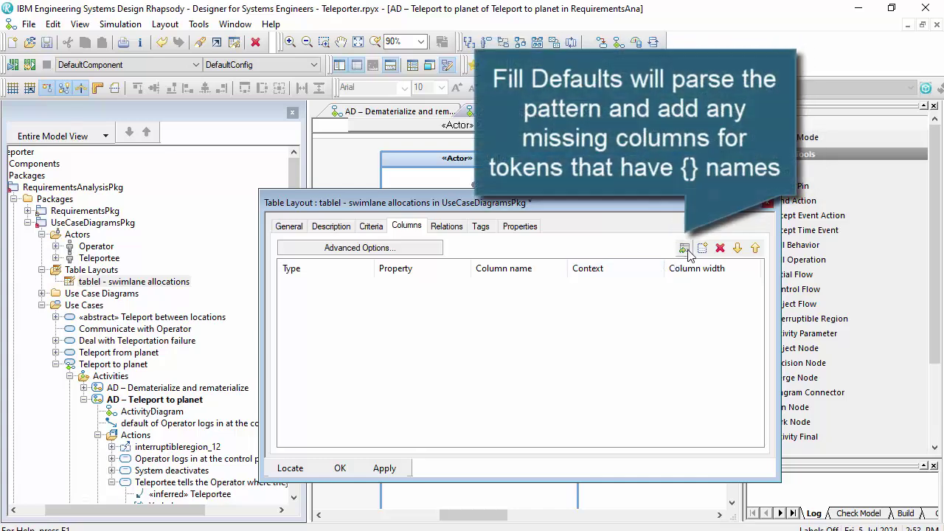
pyautogui.click(688, 251)
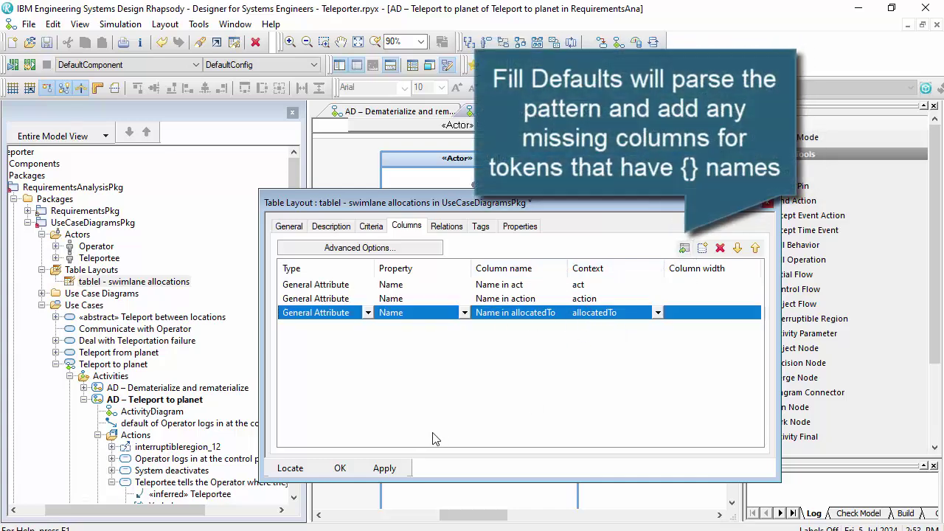
pyautogui.click(339, 468)
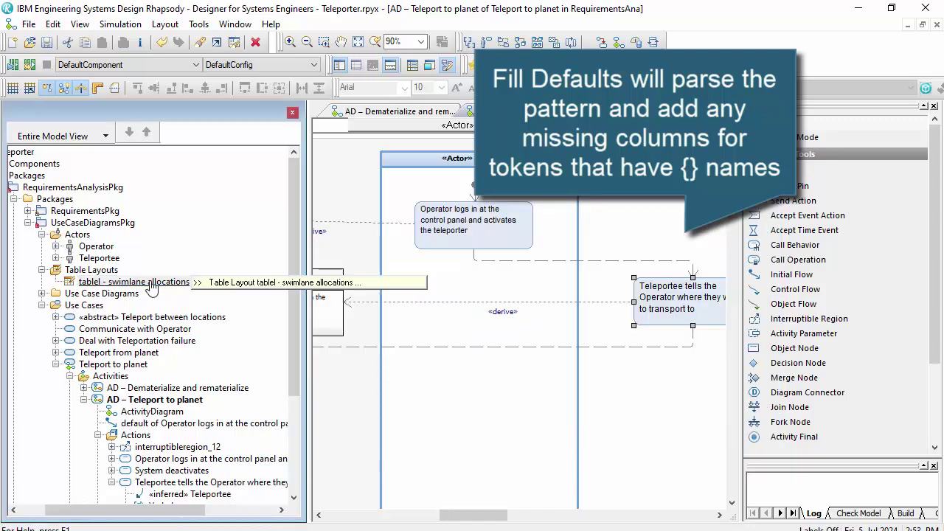
# Step: Create a view from the swimlane allocations layout, name it "table view - swimlane allocations" and open it
pyautogui.rightClick(152, 285)
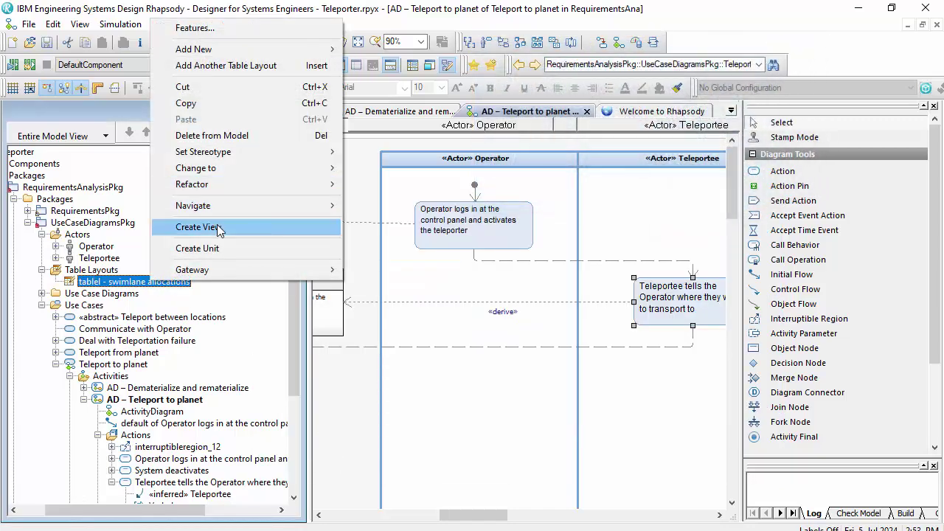
pyautogui.click(221, 227)
pyautogui.write('tab')
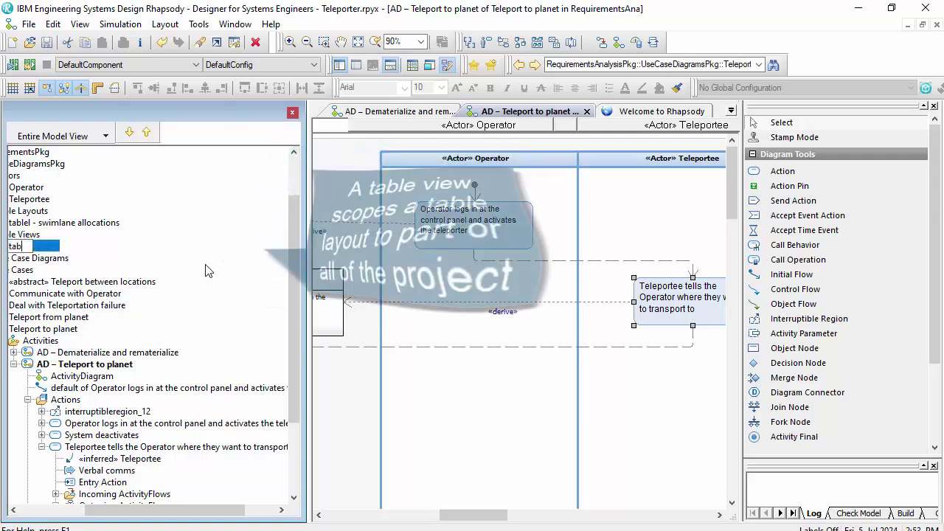
pyautogui.write('levi v')
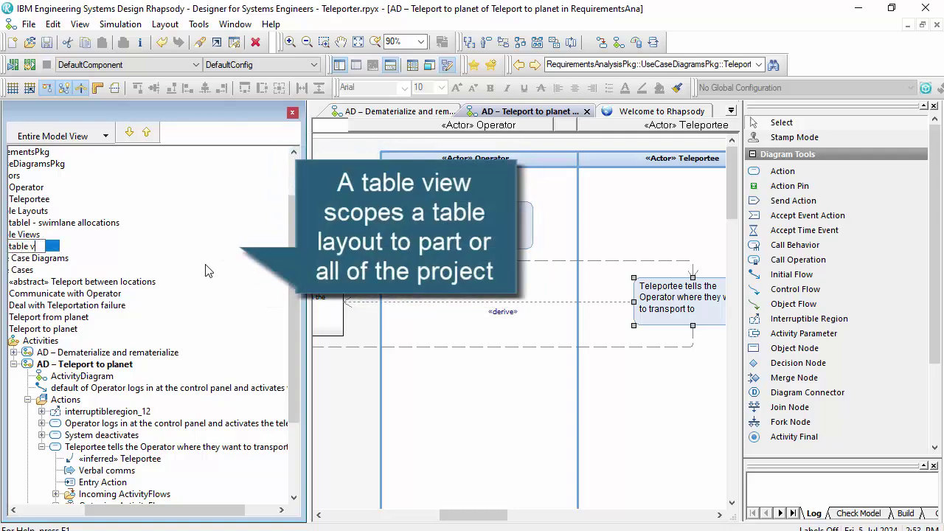
pyautogui.write('iew - swimlane al')
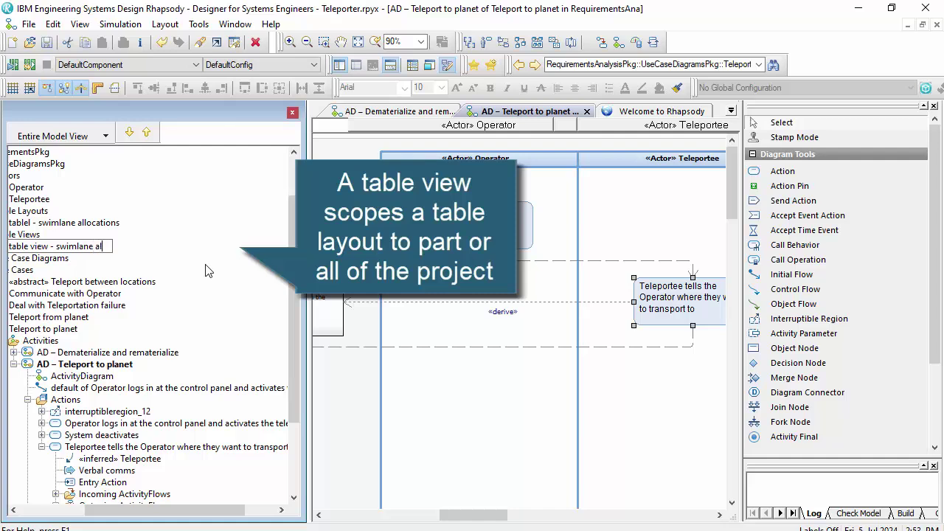
pyautogui.write('locations')
pyautogui.press('Return')
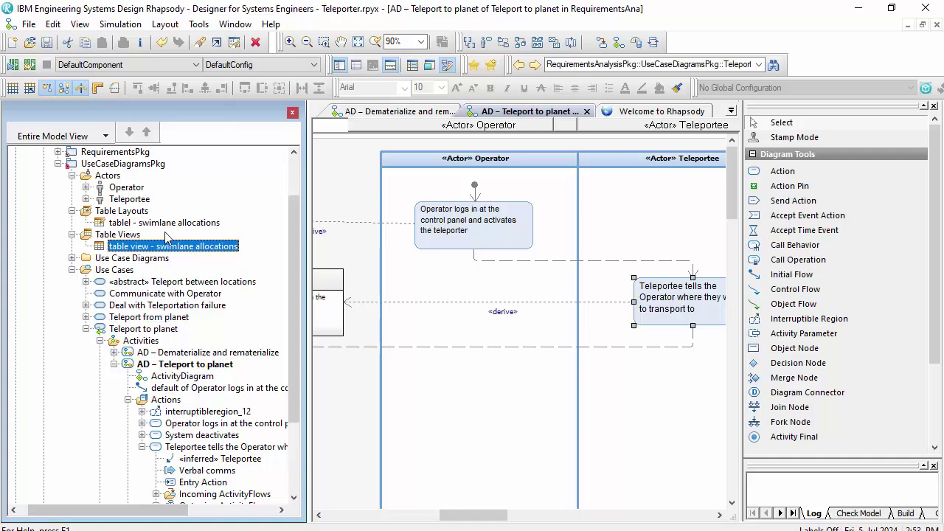
pyautogui.doubleClick(168, 246)
pyautogui.click(318, 167)
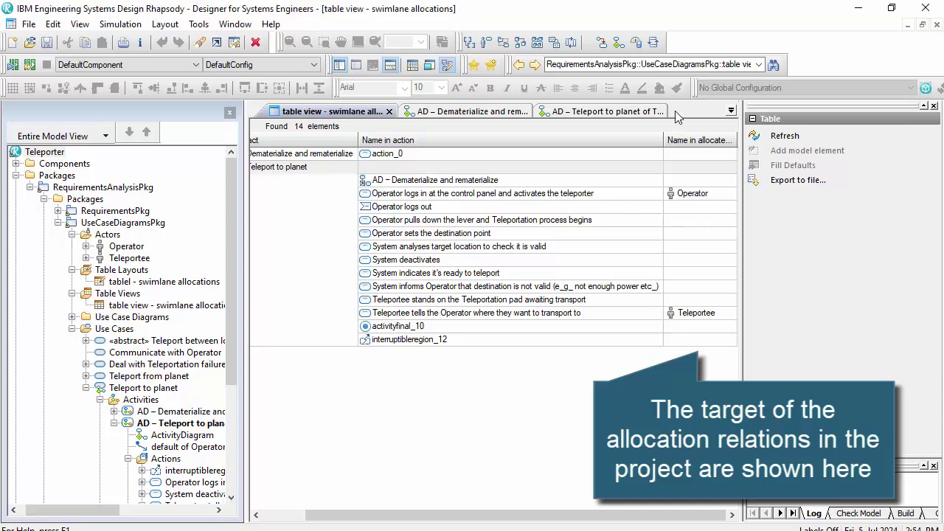
# Step: Delete the interruptible region surrounding the fork and its actions in the AD – Teleport to planet diagram
pyautogui.click(559, 117)
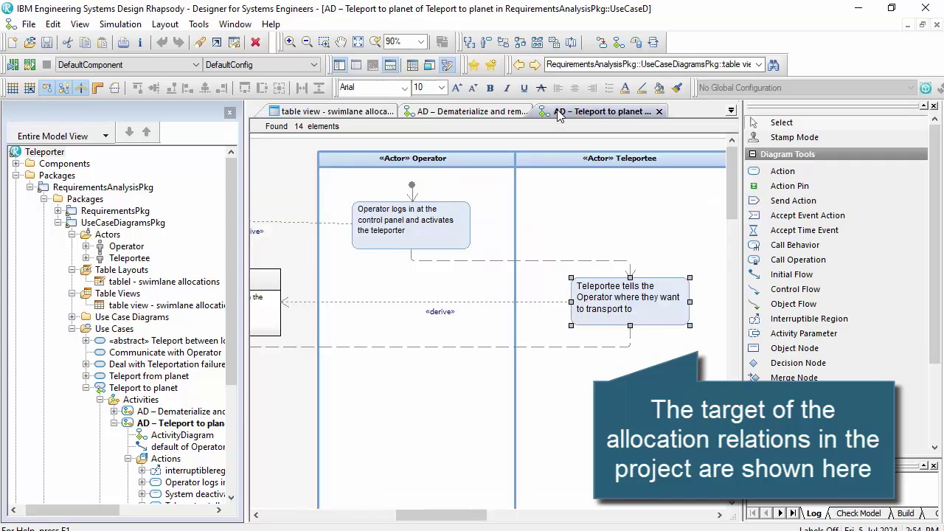
pyautogui.moveTo(402, 515); pyautogui.dragTo(298, 522)
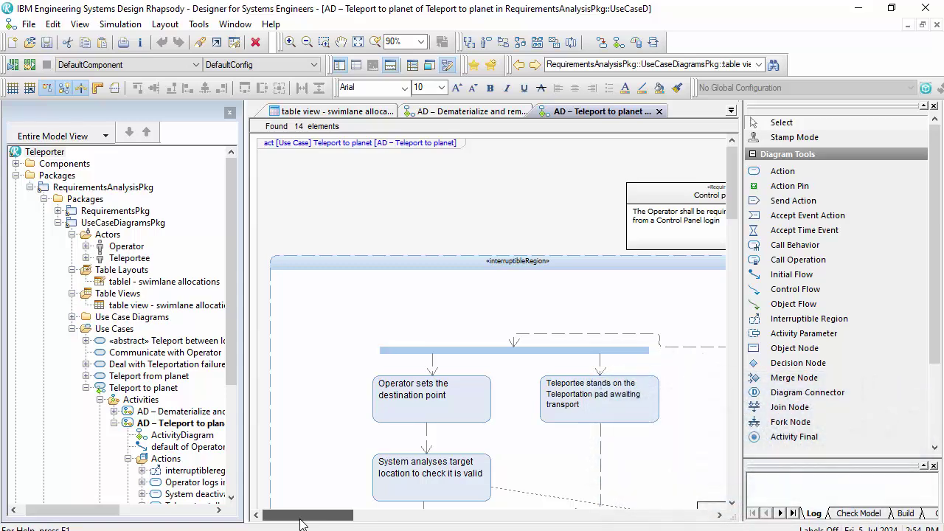
pyautogui.scroll(-2, 473, 383)
pyautogui.click(754, 336)
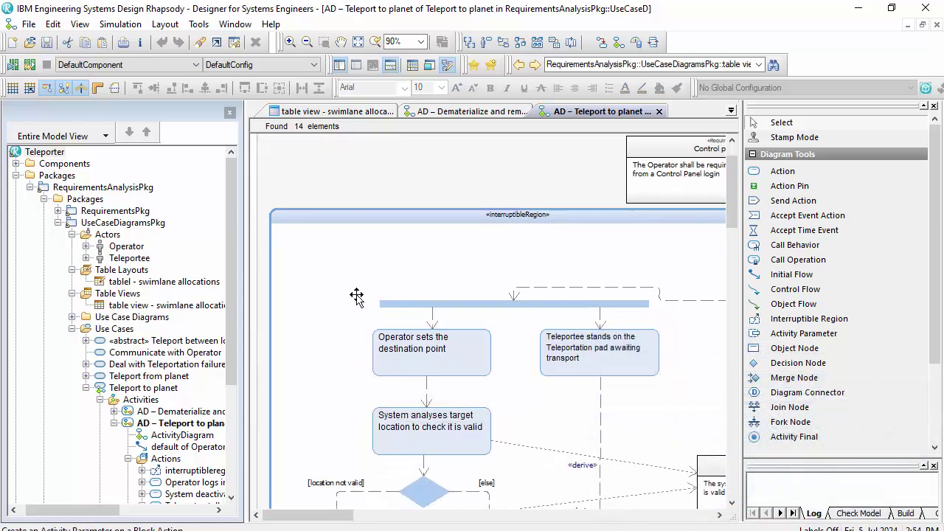
pyautogui.click(343, 225)
pyautogui.press('Delete')
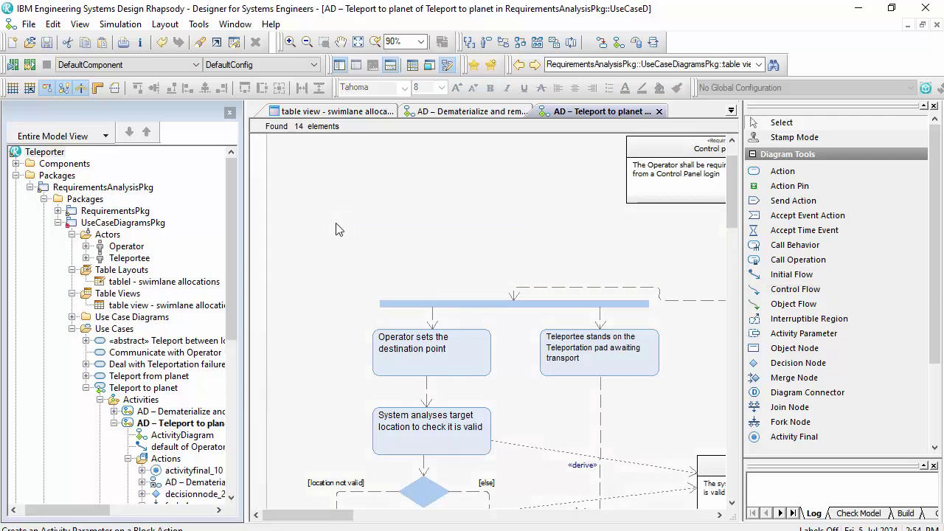
# Step: Move the fork and its two actions so that "Operator sets the destination point" lies in the Operator swimlane and the Teleportee action in the Teleportee swimlane
pyautogui.hotkey('ctrl', 'z')
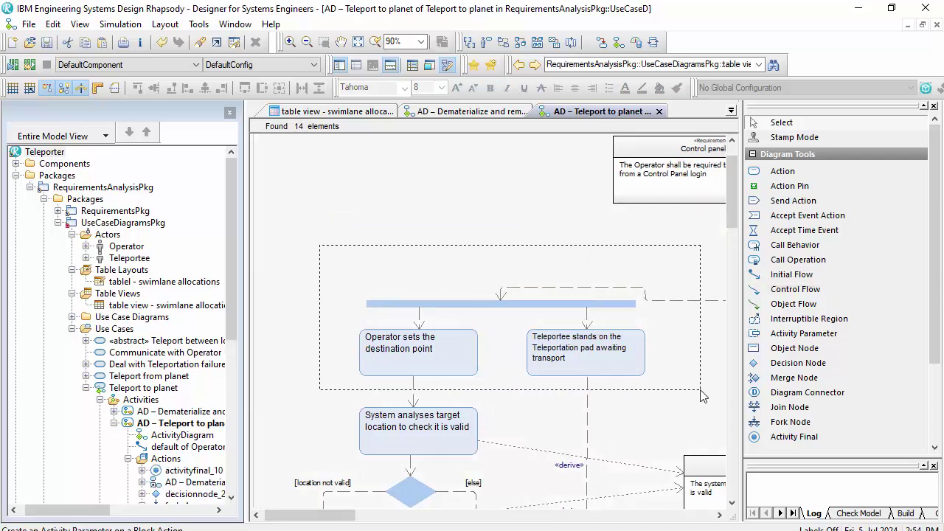
pyautogui.press('Right')
pyautogui.press('Right')
pyautogui.press('Right')
pyautogui.press('Right')
pyautogui.press('Right')
pyautogui.press('Right')
pyautogui.press('Right')
pyautogui.press('Right')
pyautogui.press('Right')
pyautogui.press('Right')
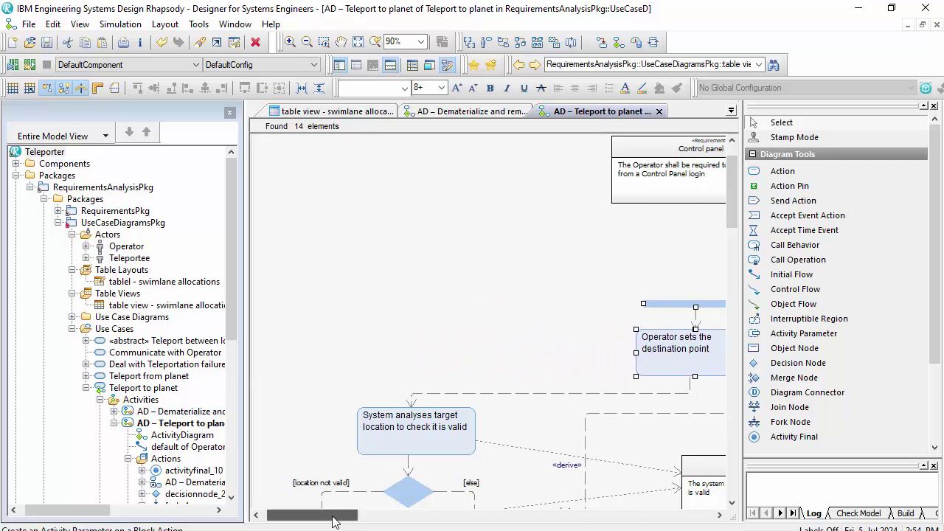
pyautogui.moveTo(325, 515); pyautogui.dragTo(403, 522)
pyautogui.press('Right')
pyautogui.press('Right')
pyautogui.press('Right')
pyautogui.press('Right')
pyautogui.press('Right')
pyautogui.press('Right')
pyautogui.press('Right')
pyautogui.press('Right')
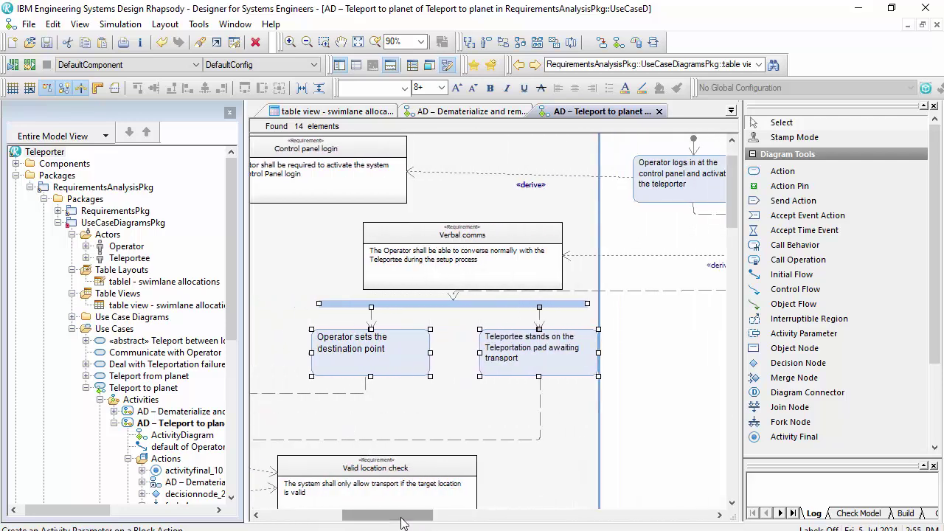
pyautogui.press('Right')
pyautogui.press('Right')
pyautogui.press('Right')
pyautogui.press('Right')
pyautogui.press('Right')
pyautogui.press('Right')
pyautogui.press('Right')
pyautogui.press('Right')
pyautogui.press('Right')
pyautogui.press('Right')
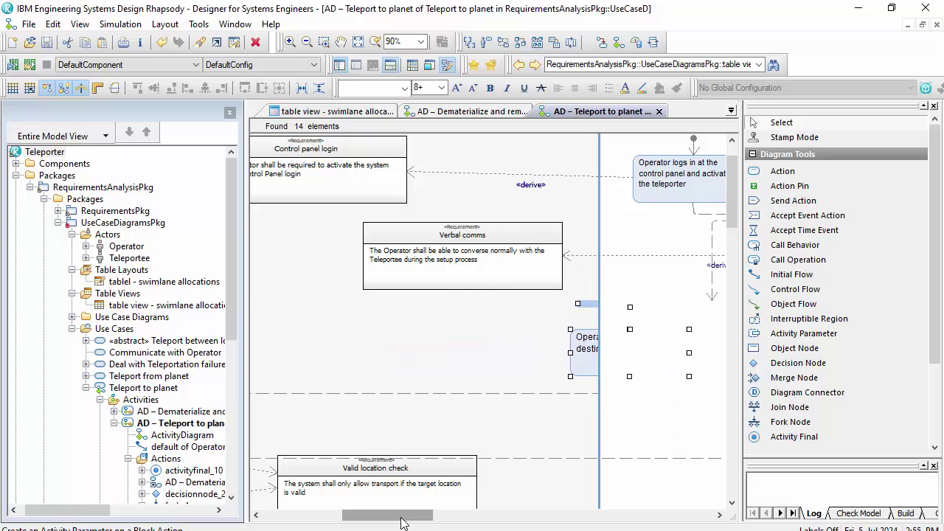
pyautogui.moveTo(402, 522); pyautogui.dragTo(444, 516)
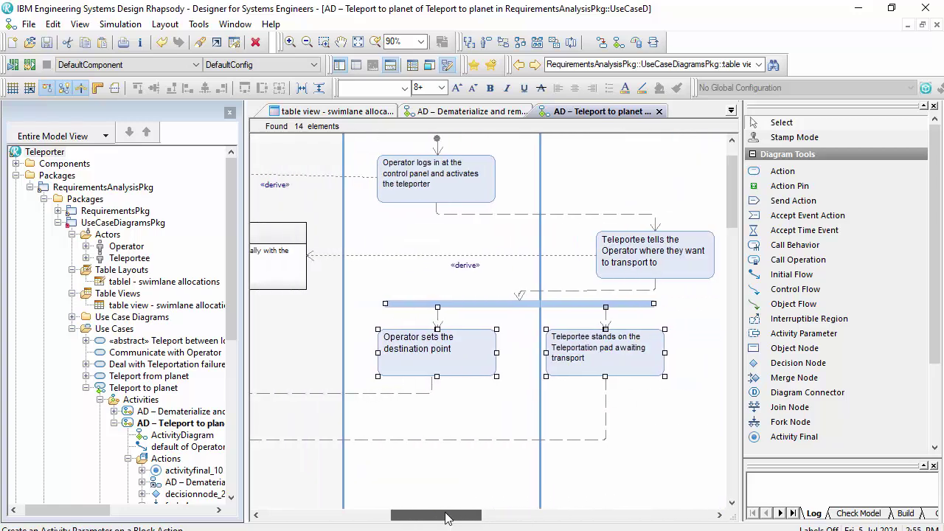
# Step: Return to the swimlane allocations table view and refresh it with the current allocations
pyautogui.click(367, 112)
pyautogui.click(771, 123)
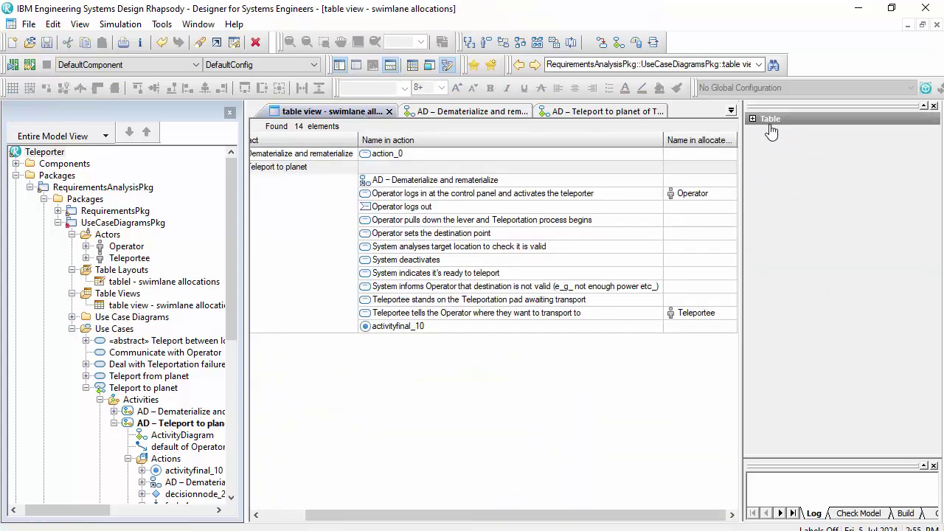
pyautogui.click(770, 124)
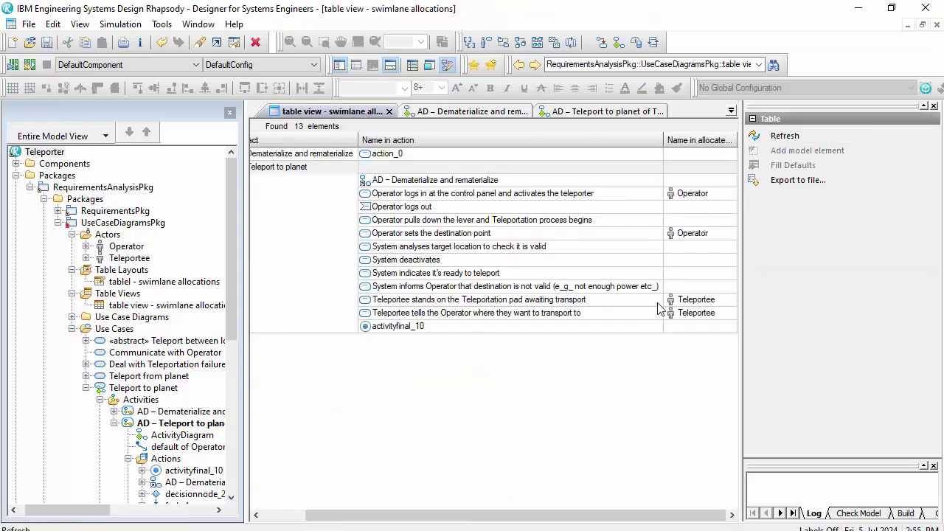
# Step: Examine the AD – Teleport to planet diagram for the system actions lying outside the actor swimlanes
pyautogui.click(441, 112)
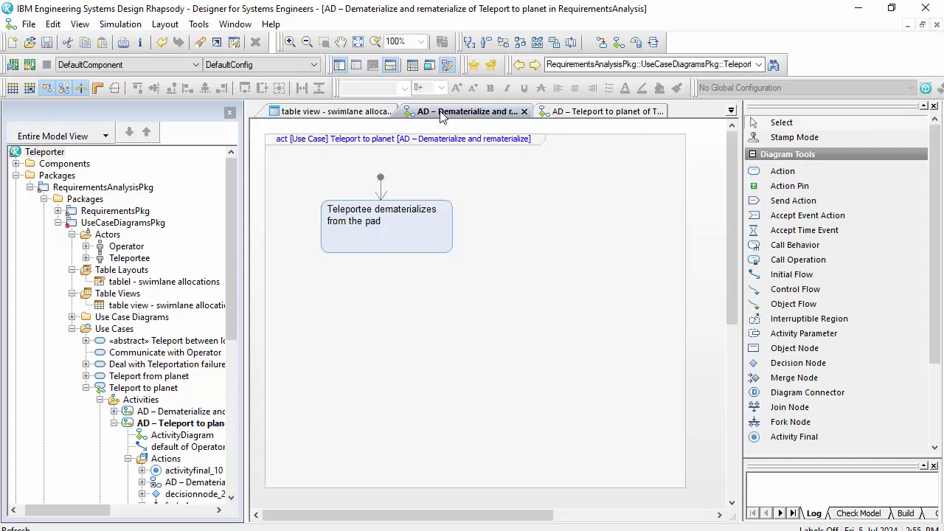
pyautogui.click(601, 111)
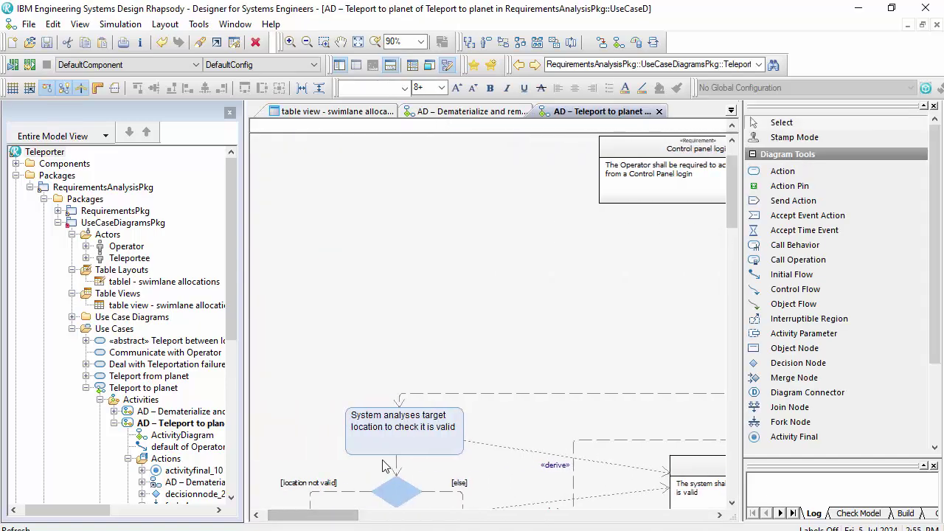
pyautogui.scroll(-2, 391, 470)
pyautogui.click(414, 410)
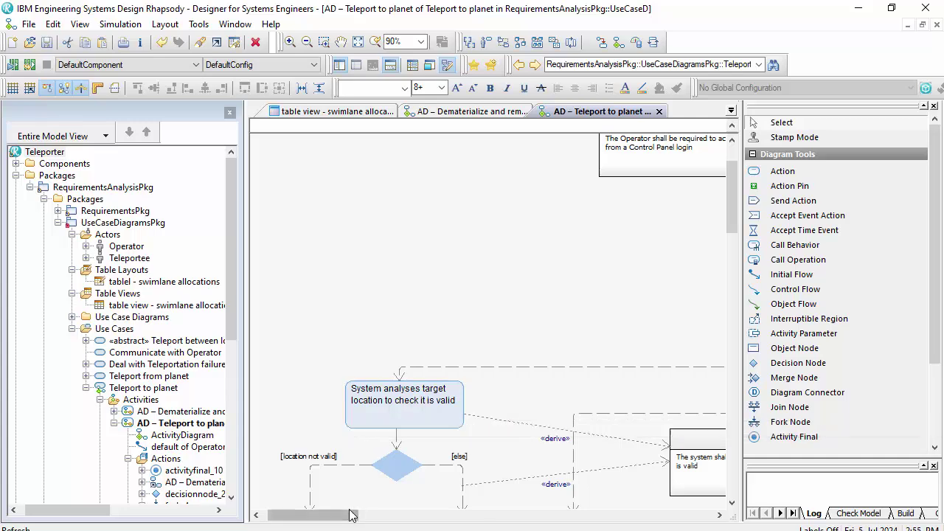
pyautogui.click(452, 363)
pyautogui.scroll(-4, 452, 363)
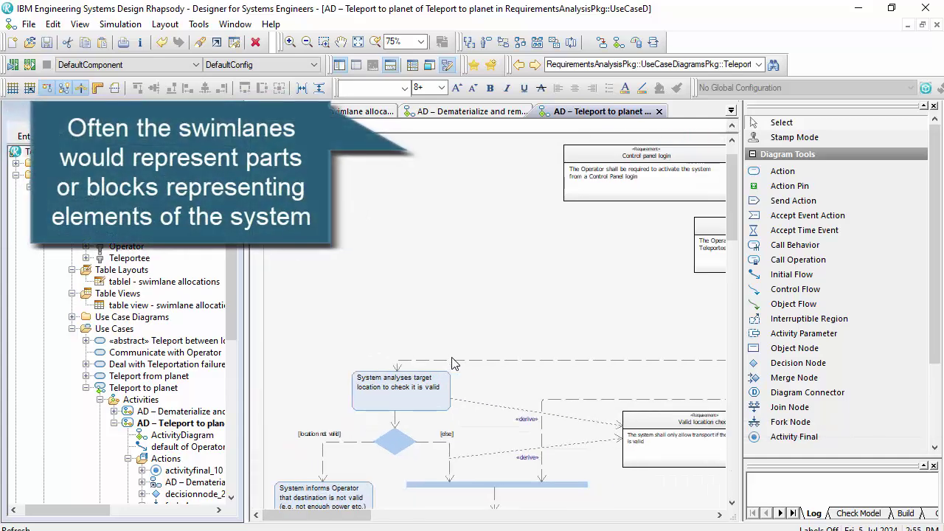
pyautogui.moveTo(402, 520)
pyautogui.mouseDown()
pyautogui.moveTo(509, 517)
pyautogui.moveTo(396, 518)
pyautogui.mouseUp()
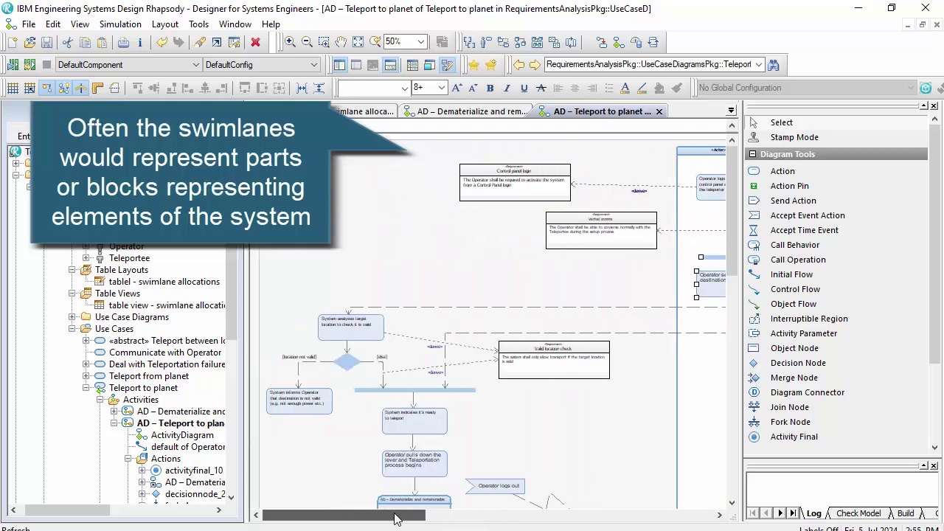
pyautogui.scroll(2, 350, 375)
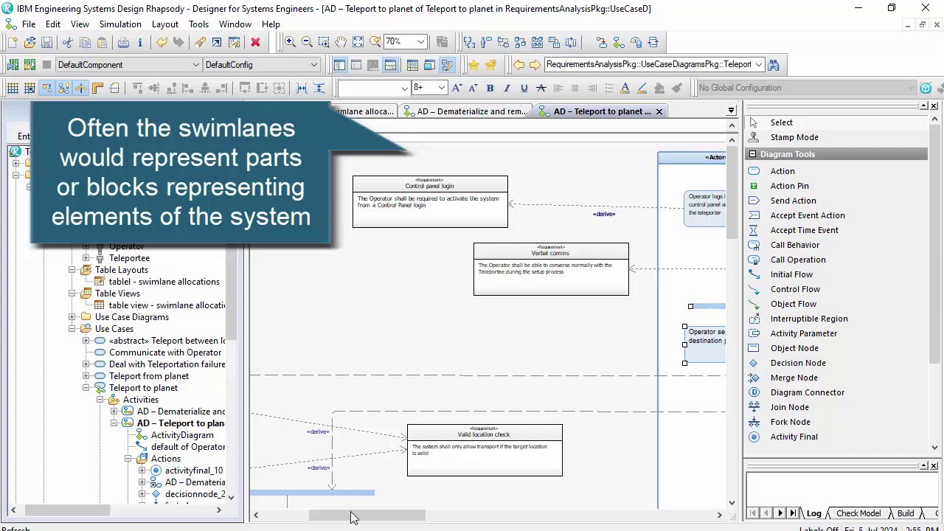
pyautogui.moveTo(348, 517); pyautogui.dragTo(297, 521)
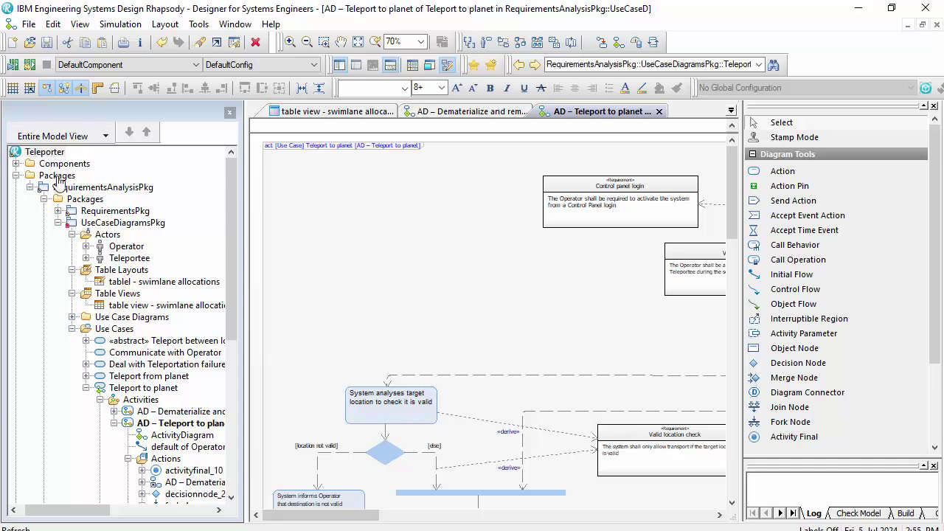
# Step: Add a new top-level package named DesignSynthesisPkg to the Teleporter model
pyautogui.rightClick(105, 187)
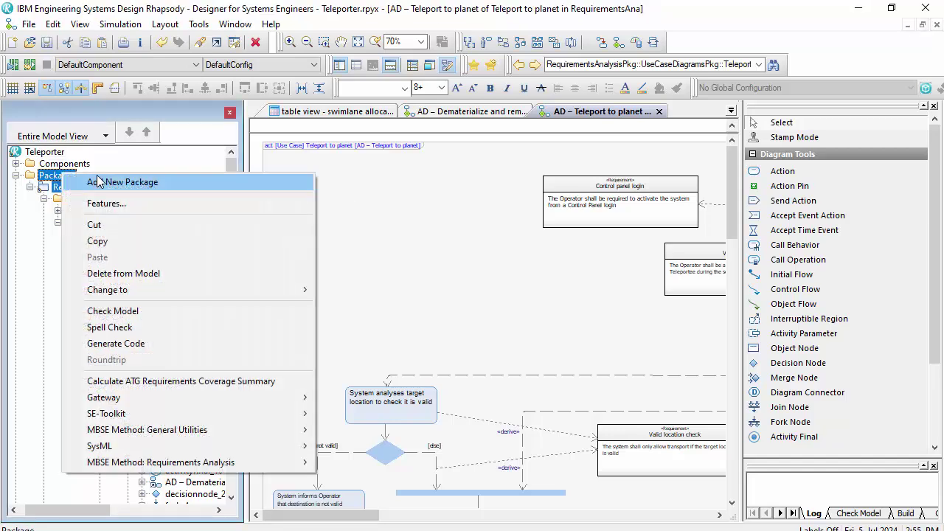
pyautogui.click(120, 184)
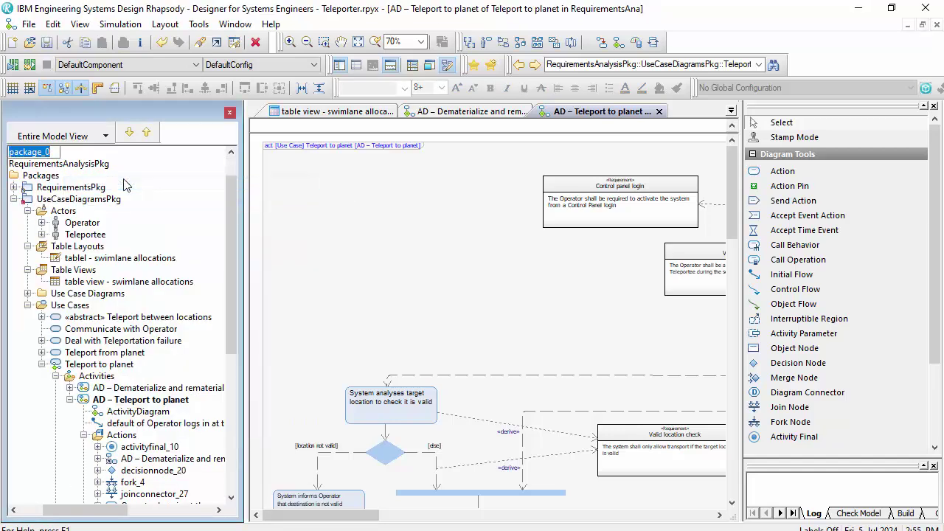
pyautogui.write('DEsign')
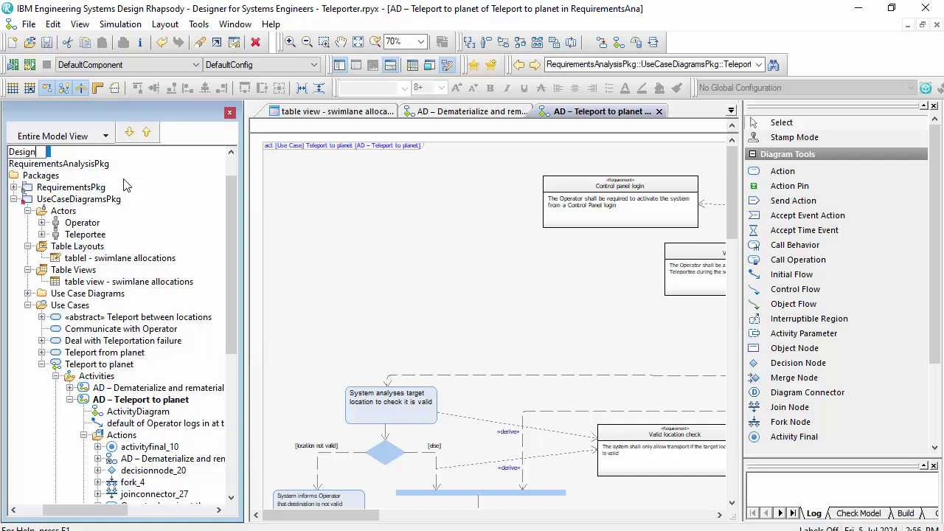
pyautogui.write('SynthesisPkg')
pyautogui.press('Return')
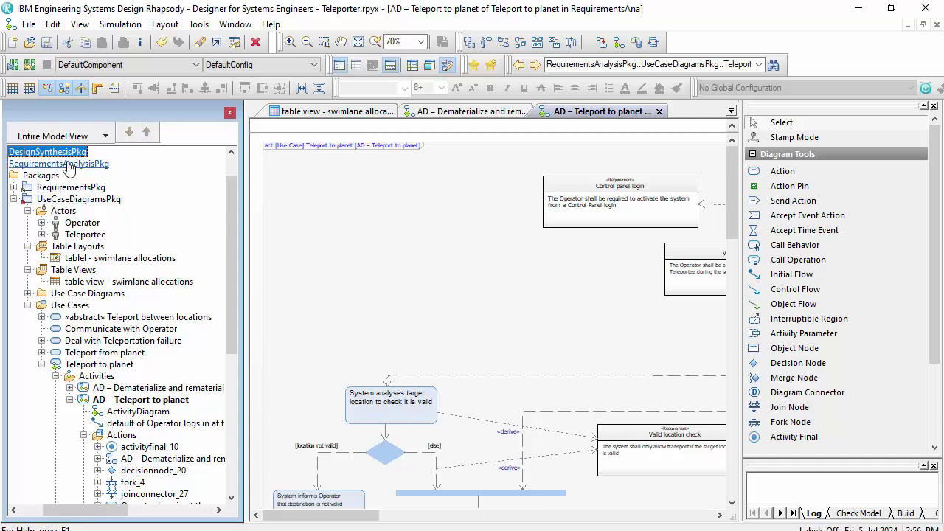
# Step: Create a block definition diagram named "BDD - TeleportationSystem" in DesignSynthesisPkg
pyautogui.rightClick(68, 153)
pyautogui.moveTo(207, 77)
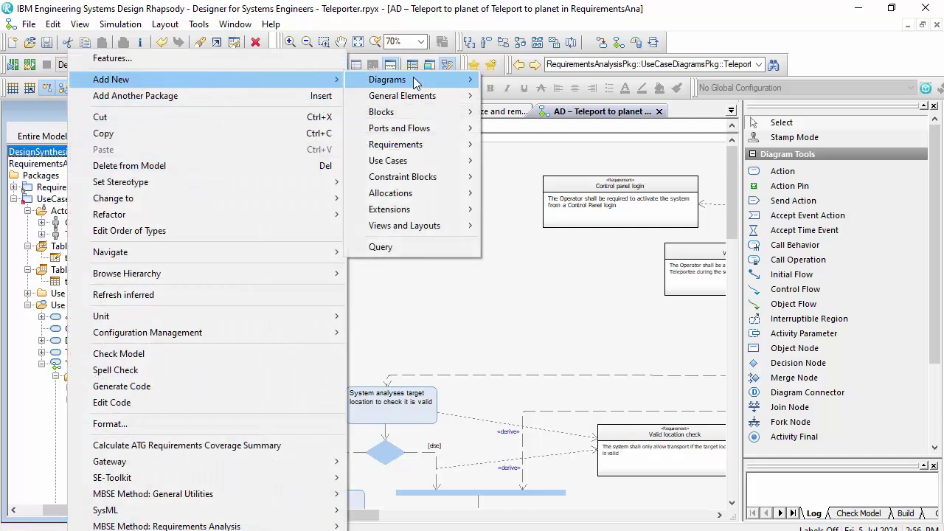
pyautogui.moveTo(413, 80)
pyautogui.click(557, 126)
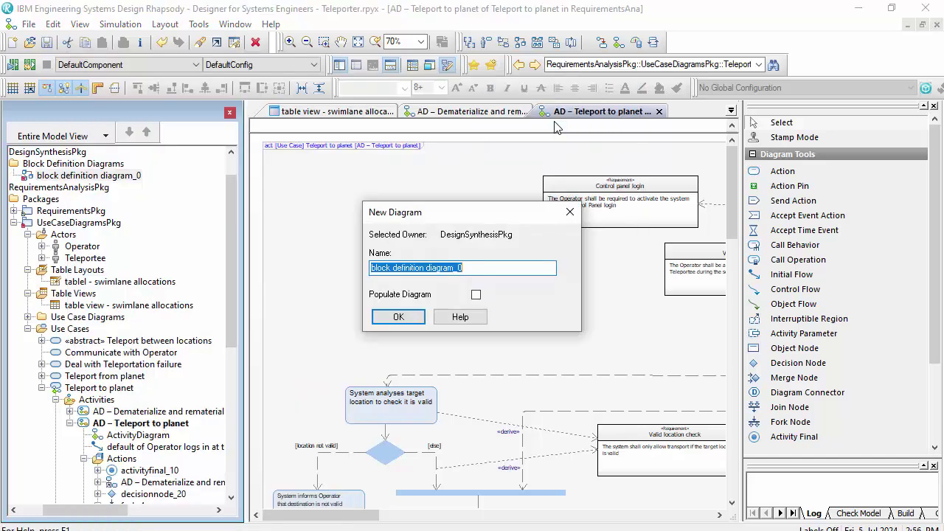
pyautogui.write('BDD - TeleportationSystem')
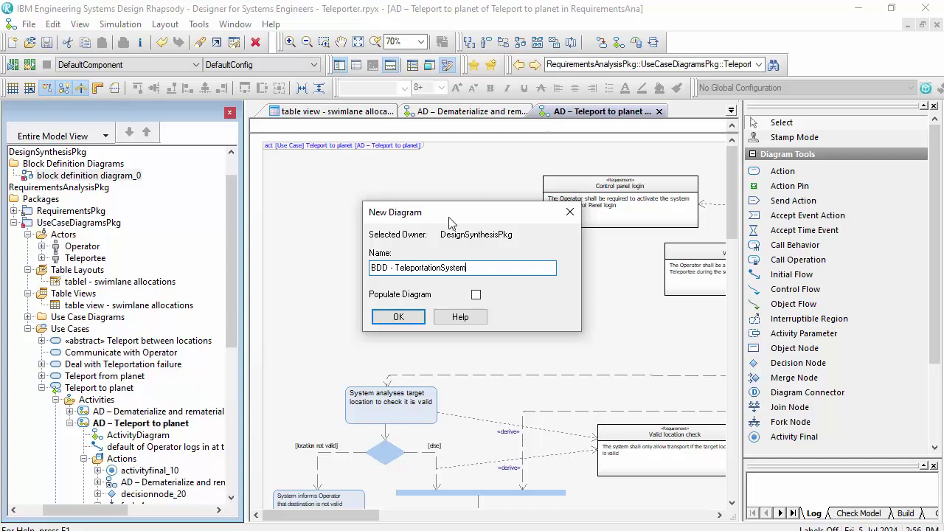
pyautogui.click(405, 317)
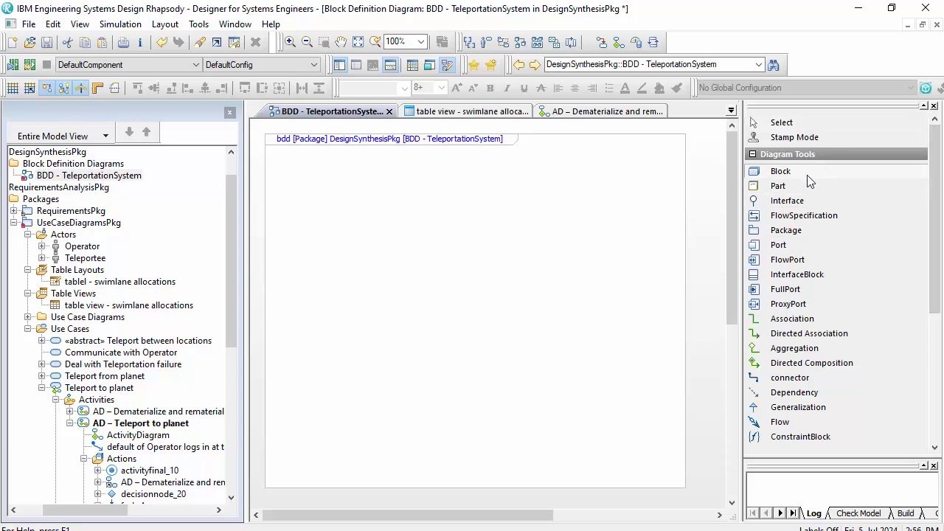
# Step: Place a block named TeleportationSystem in the middle of the block definition diagram
pyautogui.click(472, 265)
pyautogui.write('Tele')
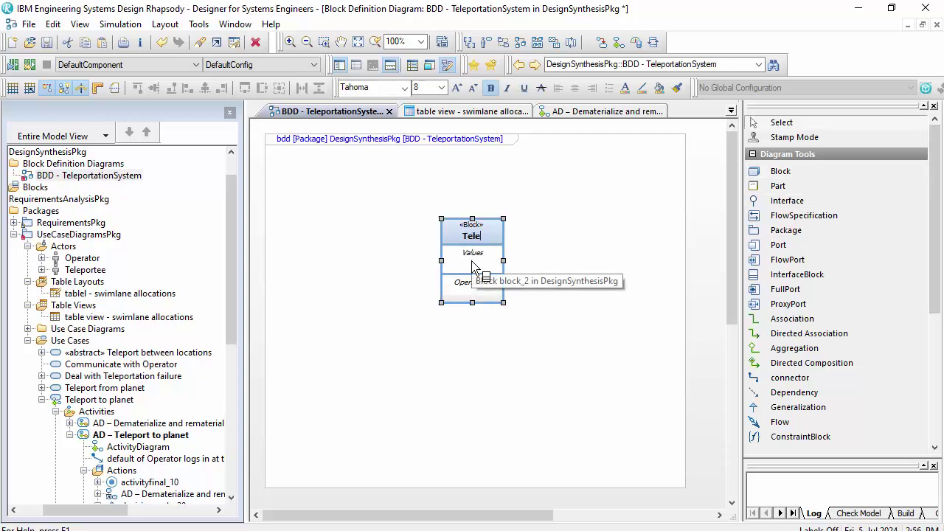
pyautogui.write('portationSystem')
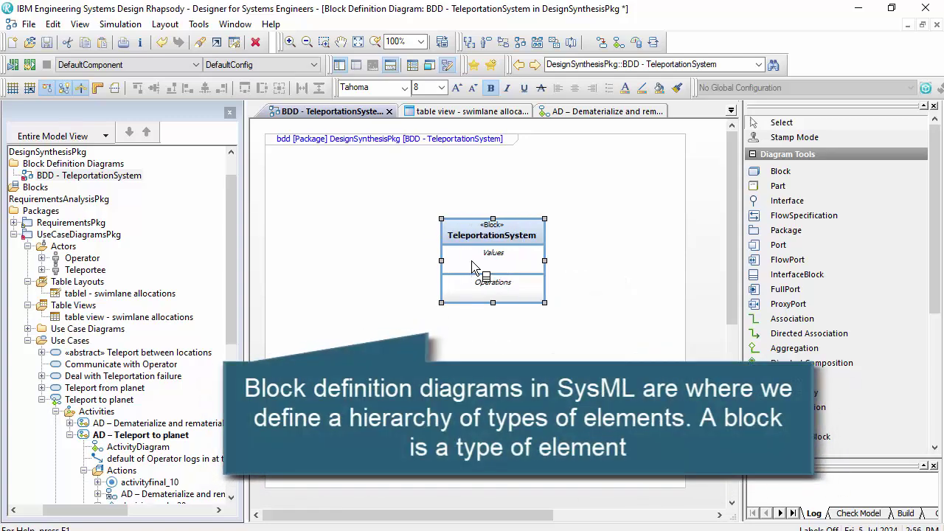
pyautogui.press('Return')
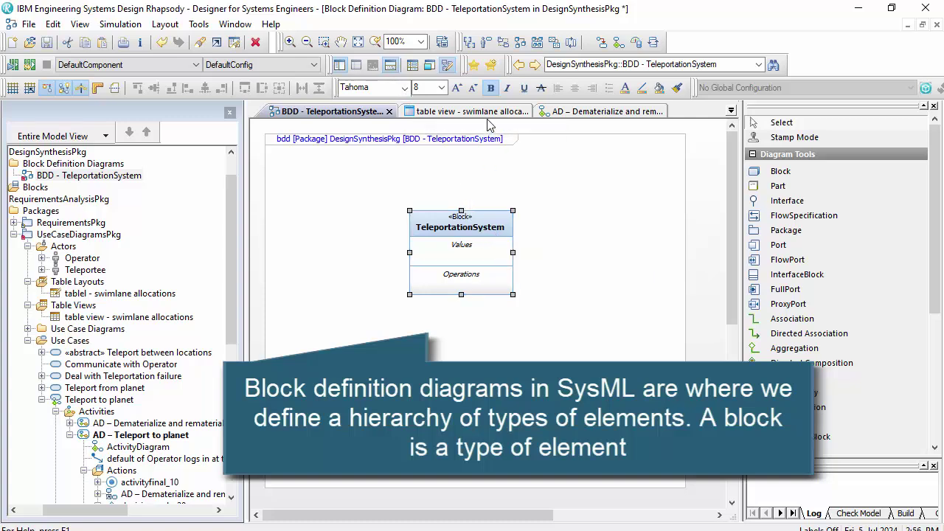
# Step: Close the AD – Dematerialize and rematerialize diagram and assign the TeleportationSystem block to the unnamed third swimlane of AD – Teleport to planet
pyautogui.click(558, 110)
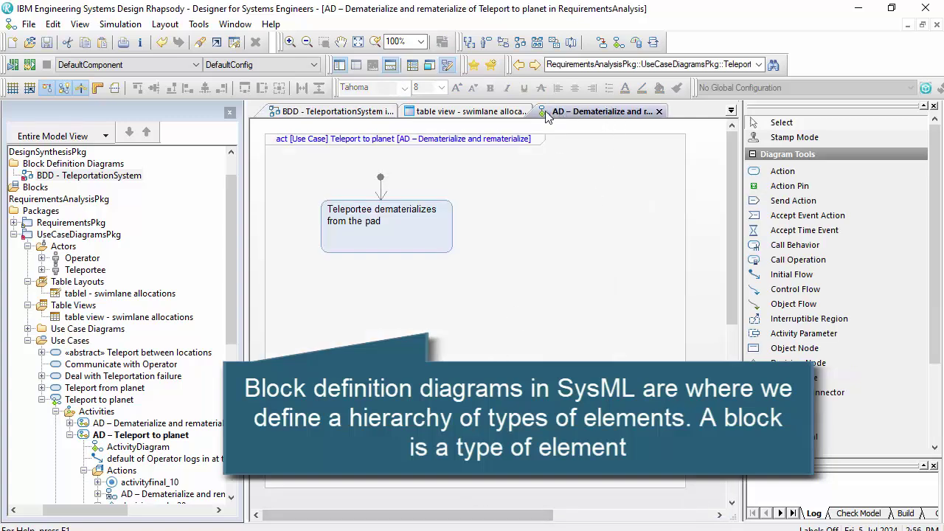
pyautogui.click(659, 112)
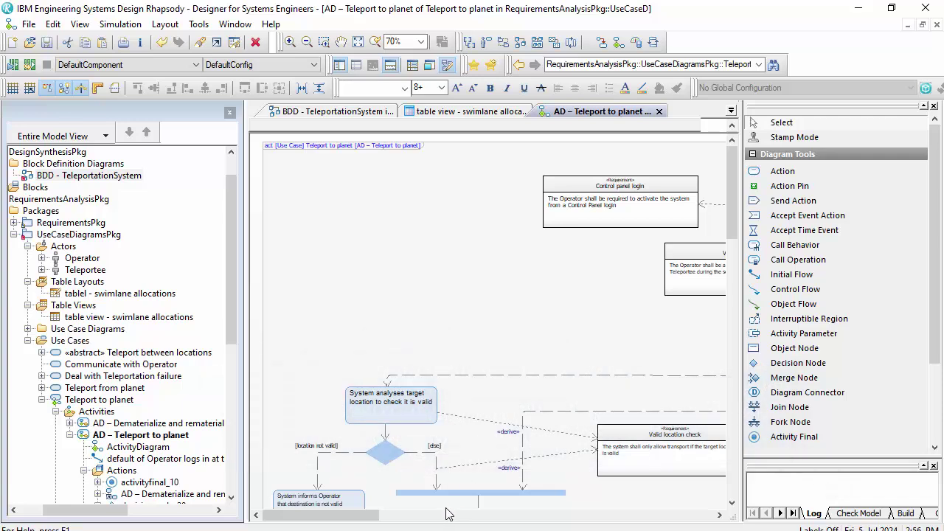
pyautogui.hscroll(1, 352, 515)
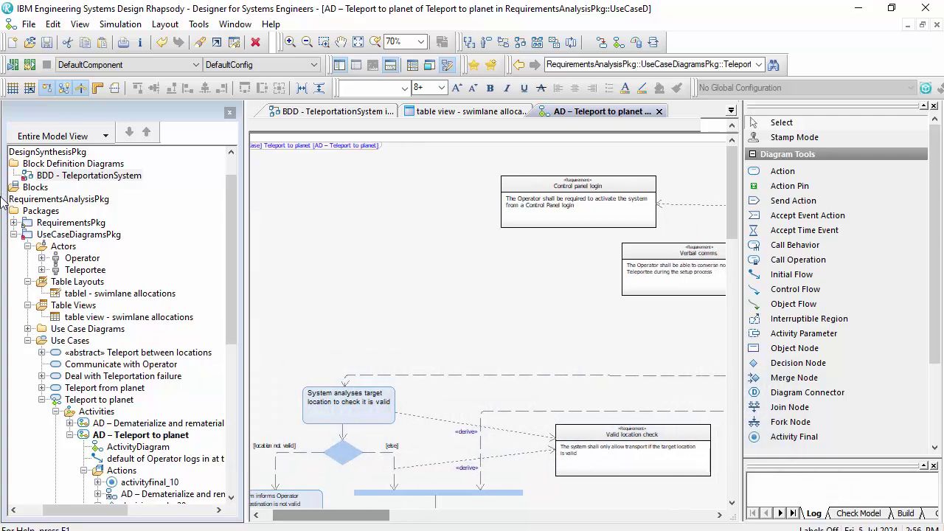
pyautogui.moveTo(76, 510); pyautogui.dragTo(46, 510)
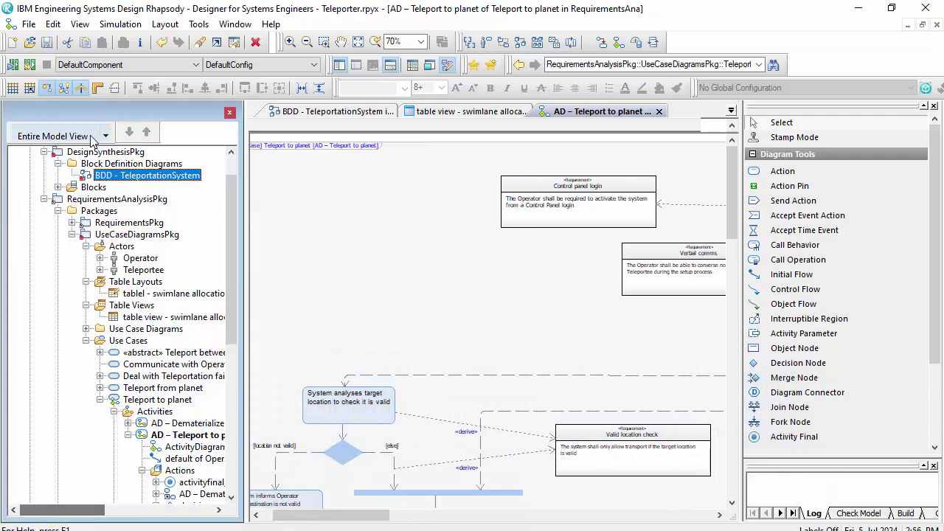
pyautogui.click(58, 188)
pyautogui.moveTo(381, 517); pyautogui.dragTo(559, 516)
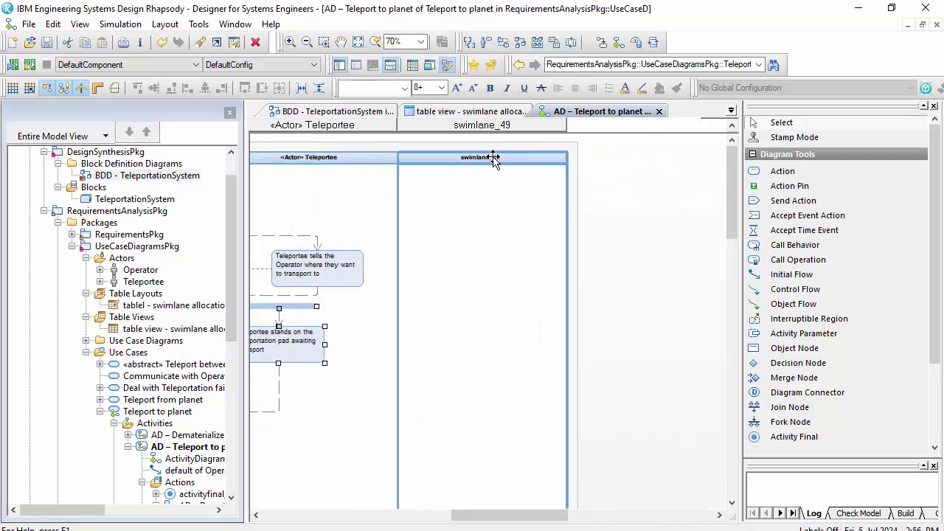
pyautogui.click(116, 201)
pyautogui.moveTo(116, 201); pyautogui.dragTo(473, 160)
# Step: Move the "System analyses target location to check it is valid" action into the TeleportationSystem swimlane and check its allocation in the swimlane allocations table view
pyautogui.moveTo(479, 515); pyautogui.dragTo(296, 515)
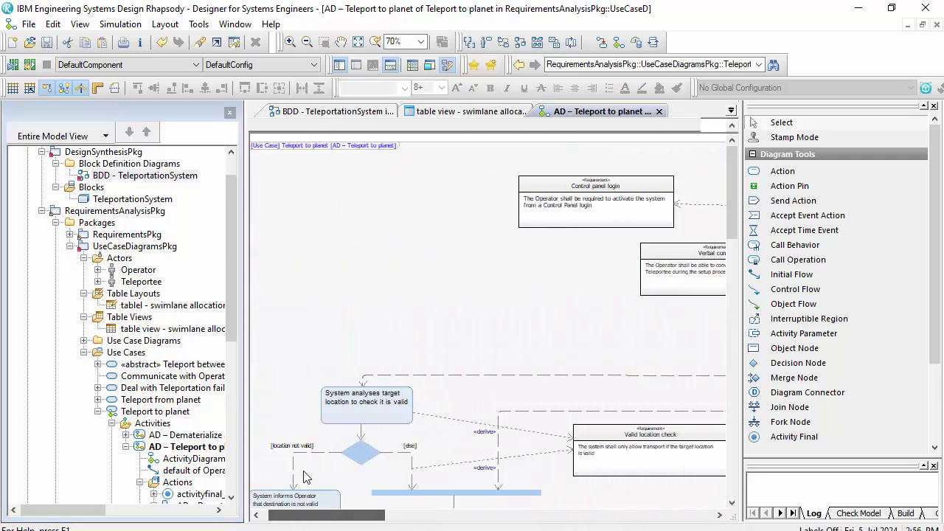
pyautogui.click(354, 405)
pyautogui.press('Right')
pyautogui.press('Right')
pyautogui.press('Right')
pyautogui.press('Right')
pyautogui.press('Right')
pyautogui.press('Right')
pyautogui.press('Right')
pyautogui.press('Right')
pyautogui.press('Right')
pyautogui.press('Right')
pyautogui.press('Right')
pyautogui.press('Right')
pyautogui.press('Right')
pyautogui.press('Right')
pyautogui.press('Right')
pyautogui.press('Right')
pyautogui.press('Right')
pyautogui.press('Right')
pyautogui.press('Right')
pyautogui.press('Right')
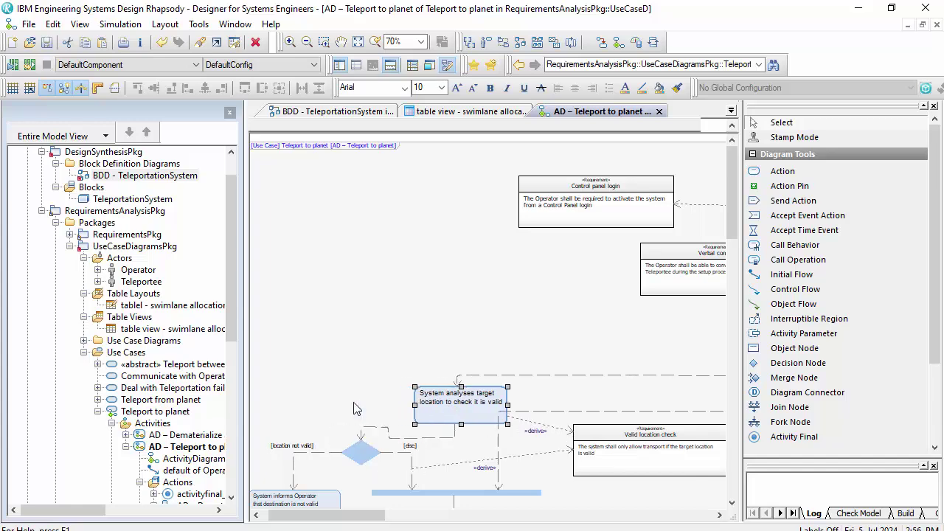
pyautogui.press('Right')
pyautogui.press('Right')
pyautogui.press('Right')
pyautogui.press('Right')
pyautogui.press('Right')
pyautogui.press('Right')
pyautogui.press('Right')
pyautogui.press('Right')
pyautogui.press('Right')
pyautogui.press('Right')
pyautogui.press('Right')
pyautogui.press('Right')
pyautogui.press('Right')
pyautogui.press('Right')
pyautogui.press('Right')
pyautogui.press('Right')
pyautogui.press('Right')
pyautogui.press('Right')
pyautogui.press('Right')
pyautogui.press('Right')
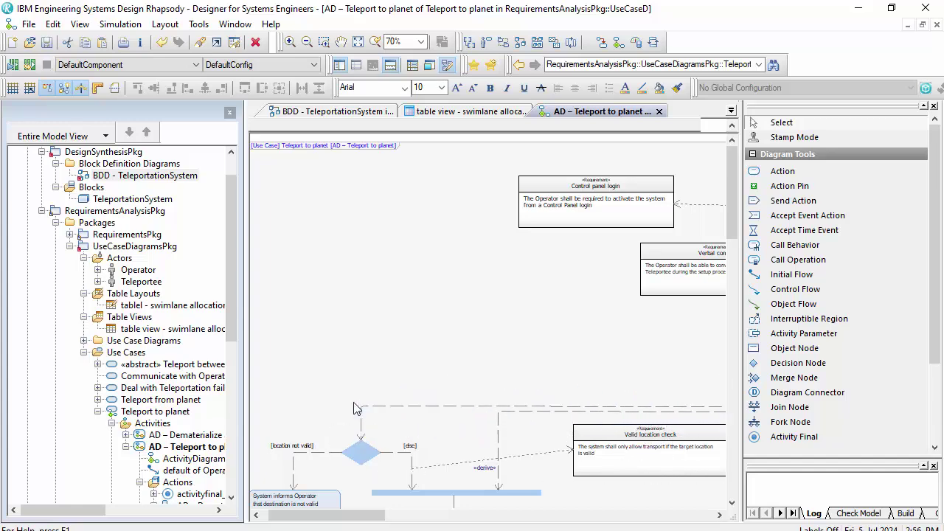
pyautogui.press('Right')
pyautogui.press('Right')
pyautogui.press('Right')
pyautogui.press('Right')
pyautogui.press('Right')
pyautogui.press('Right')
pyautogui.press('Right')
pyautogui.press('Right')
pyautogui.press('Right')
pyautogui.press('Right')
pyautogui.press('Right')
pyautogui.press('Right')
pyautogui.press('Right')
pyautogui.press('Right')
pyautogui.press('Right')
pyautogui.press('Right')
pyautogui.press('Right')
pyautogui.press('Right')
pyautogui.press('Right')
pyautogui.press('Right')
pyautogui.moveTo(354, 515); pyautogui.dragTo(476, 519)
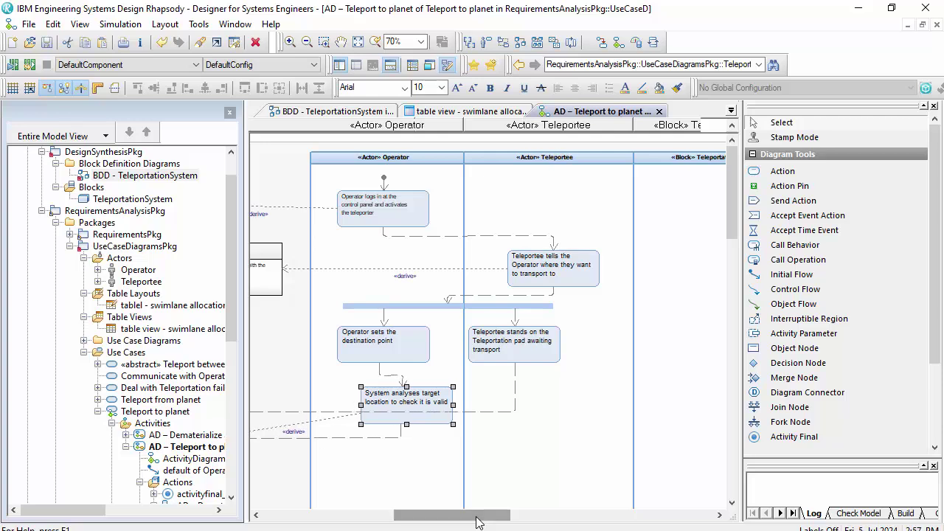
pyautogui.press('Right')
pyautogui.press('Right')
pyautogui.press('Right')
pyautogui.press('Right')
pyautogui.press('Right')
pyautogui.press('Right')
pyautogui.press('Right')
pyautogui.press('Right')
pyautogui.press('Right')
pyautogui.press('Right')
pyautogui.press('Right')
pyautogui.press('Right')
pyautogui.press('Right')
pyautogui.press('Right')
pyautogui.press('Right')
pyautogui.press('Right')
pyautogui.press('Right')
pyautogui.press('Right')
pyautogui.press('Right')
pyautogui.press('Right')
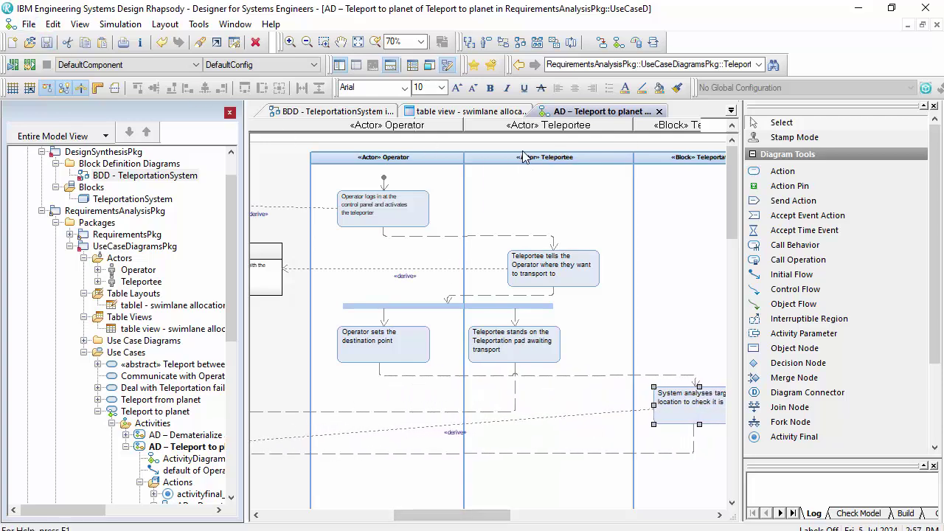
pyautogui.click(492, 118)
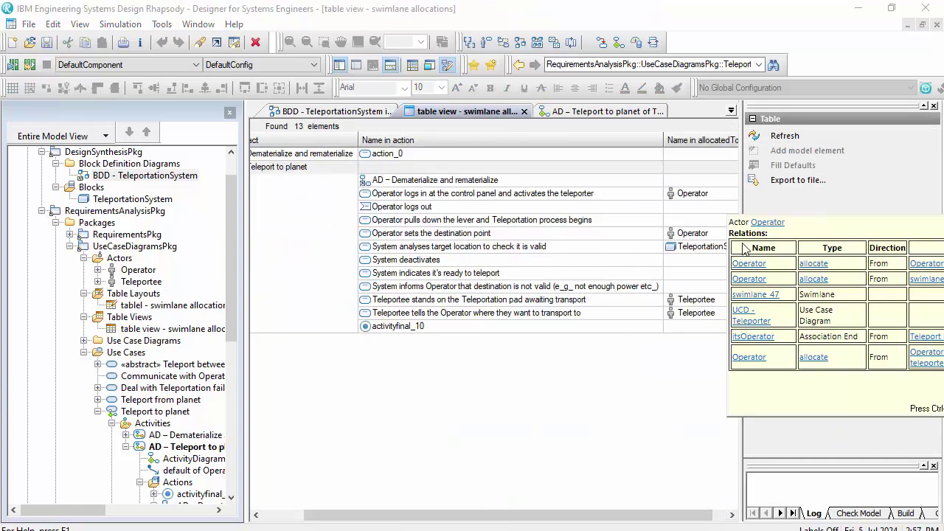
pyautogui.moveTo(742, 193); pyautogui.dragTo(820, 198)
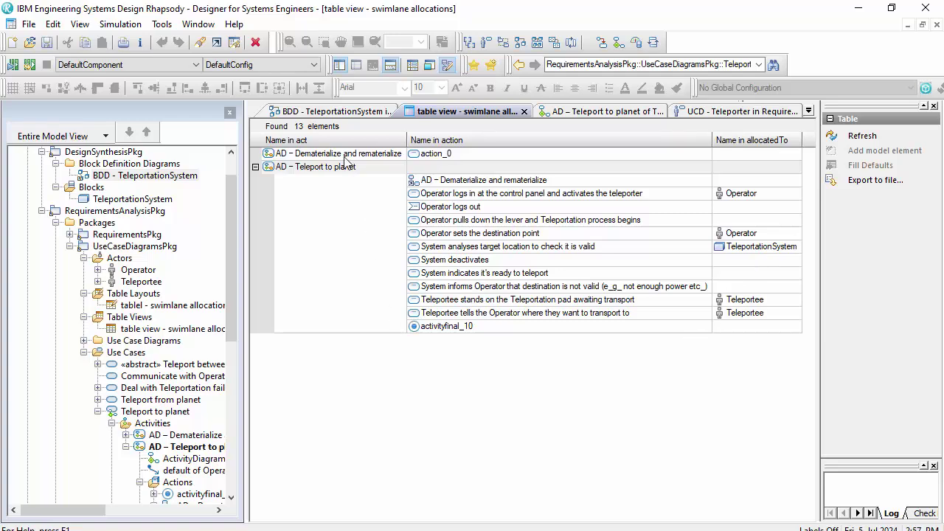
# Step: Replace the Value and Operation compartments of the TeleportationSystem block with an AllocatedFrom compartment on the BDD, and widen the block
pyautogui.click(344, 112)
pyautogui.rightClick(450, 236)
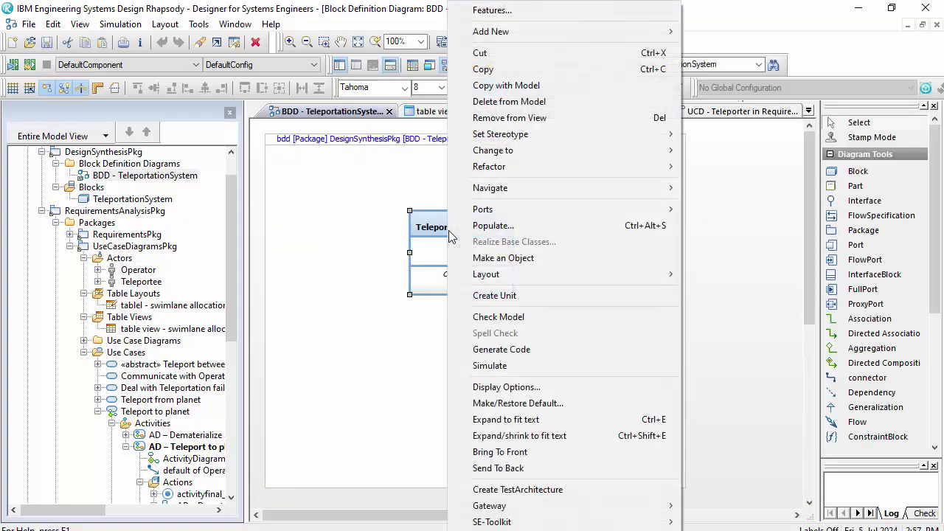
pyautogui.click(509, 387)
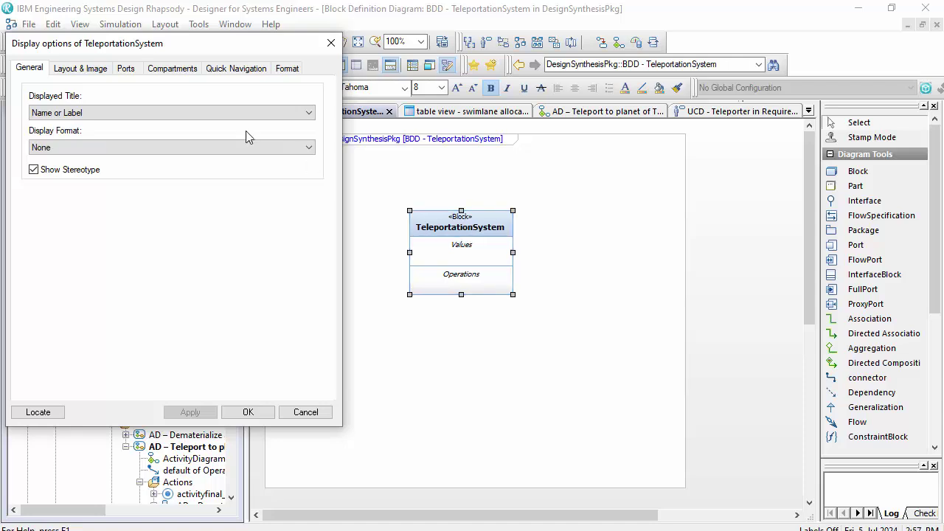
pyautogui.click(172, 68)
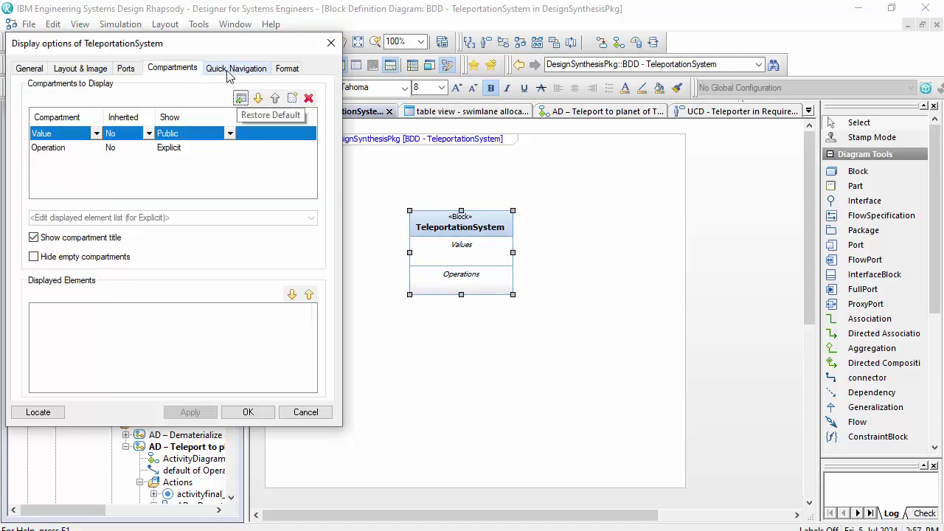
pyautogui.click(309, 98)
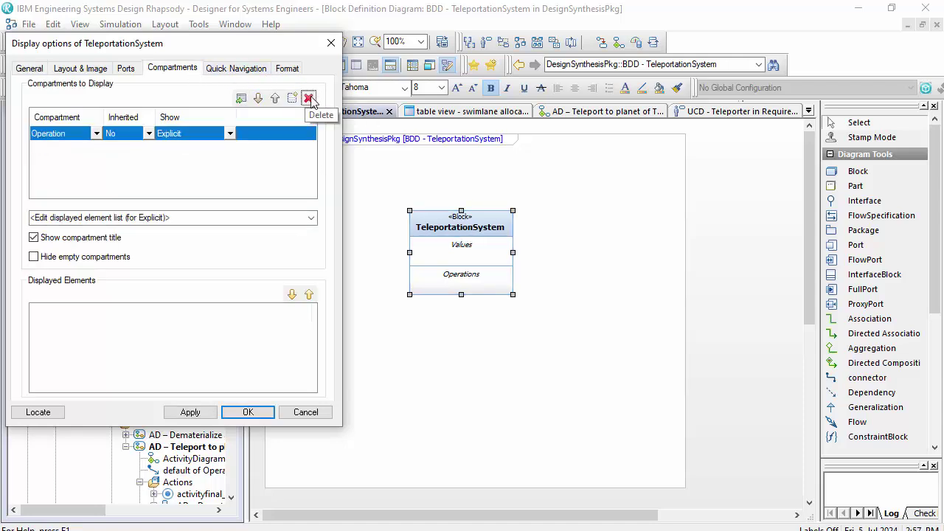
pyautogui.click(309, 98)
pyautogui.click(79, 143)
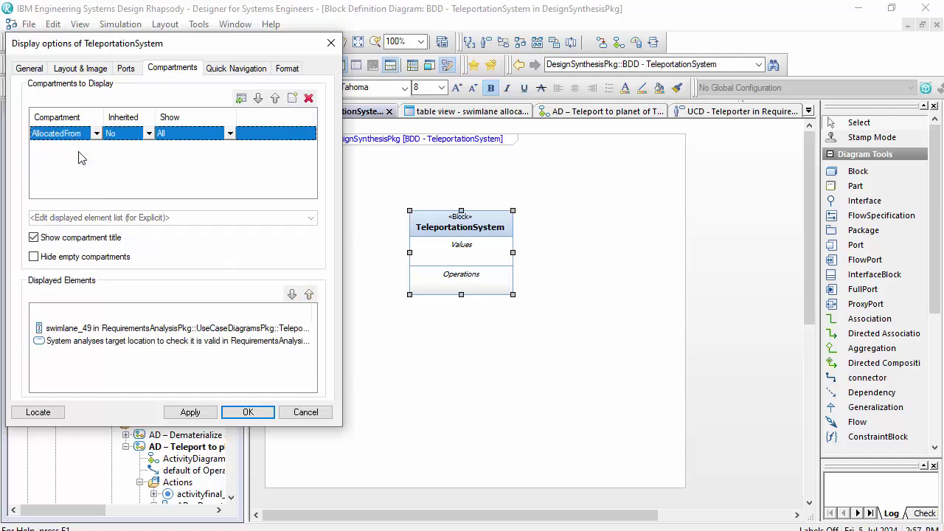
pyautogui.click(249, 413)
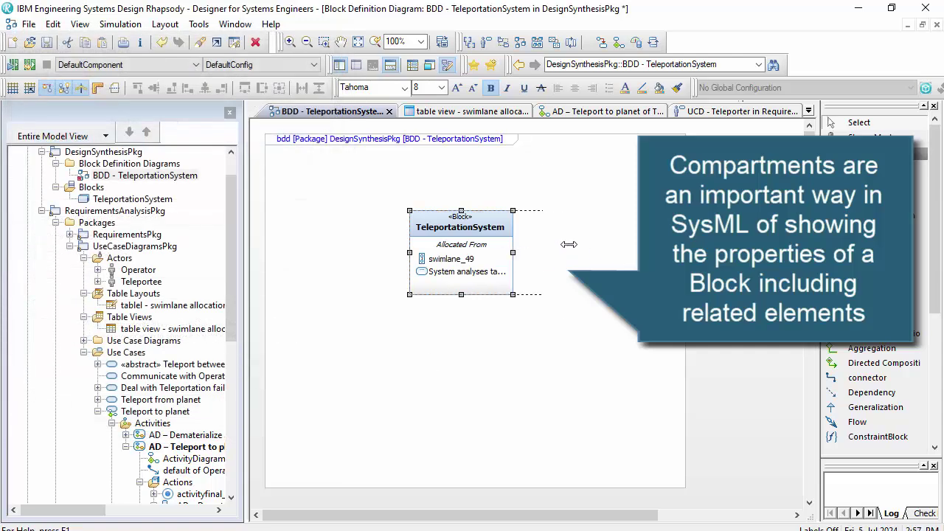
pyautogui.moveTo(568, 244); pyautogui.dragTo(570, 252)
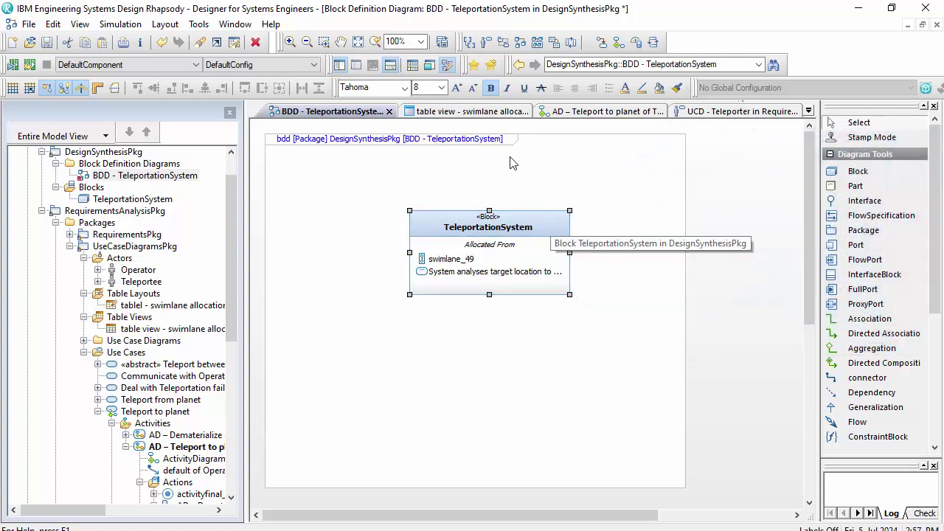
# Step: Review the display options of the "System analyses target location to check it is valid" action in AD – Teleport to planet without changing them
pyautogui.click(573, 117)
pyautogui.moveTo(533, 516); pyautogui.dragTo(608, 515)
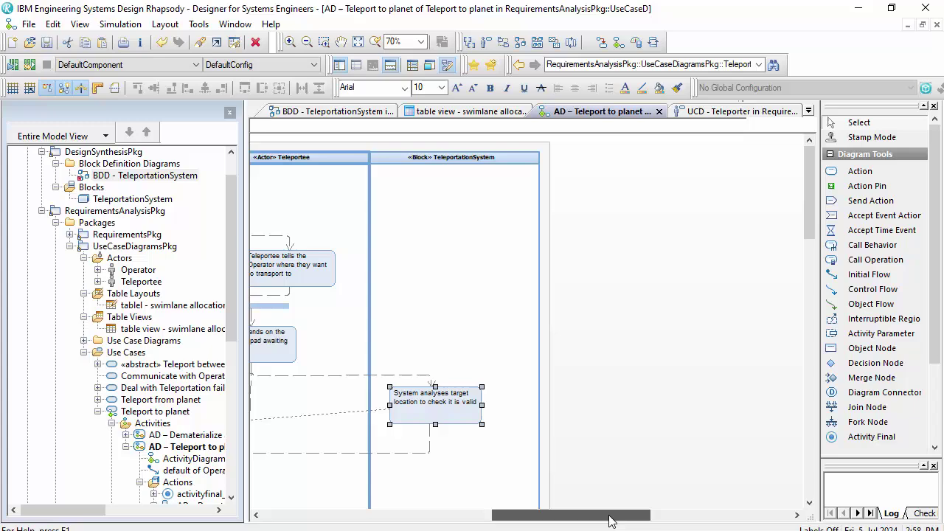
pyautogui.rightClick(458, 396)
pyautogui.click(542, 264)
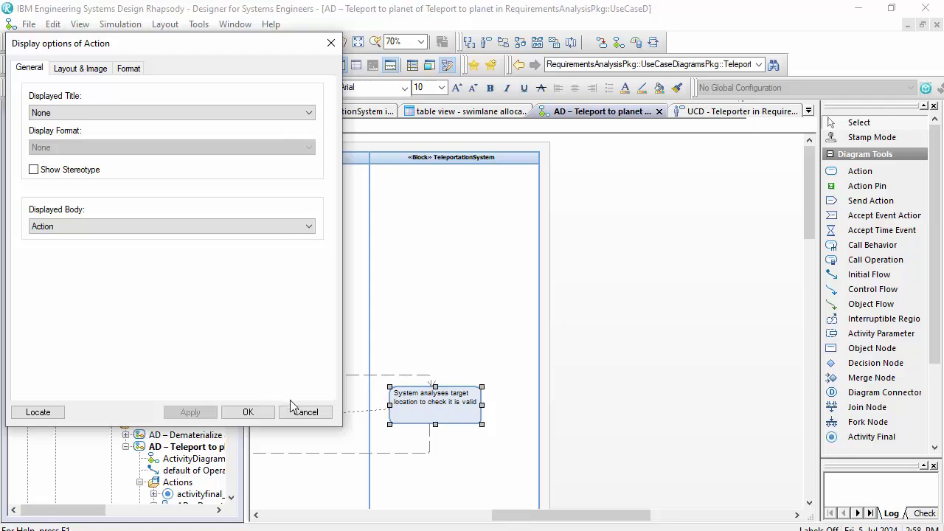
pyautogui.click(305, 412)
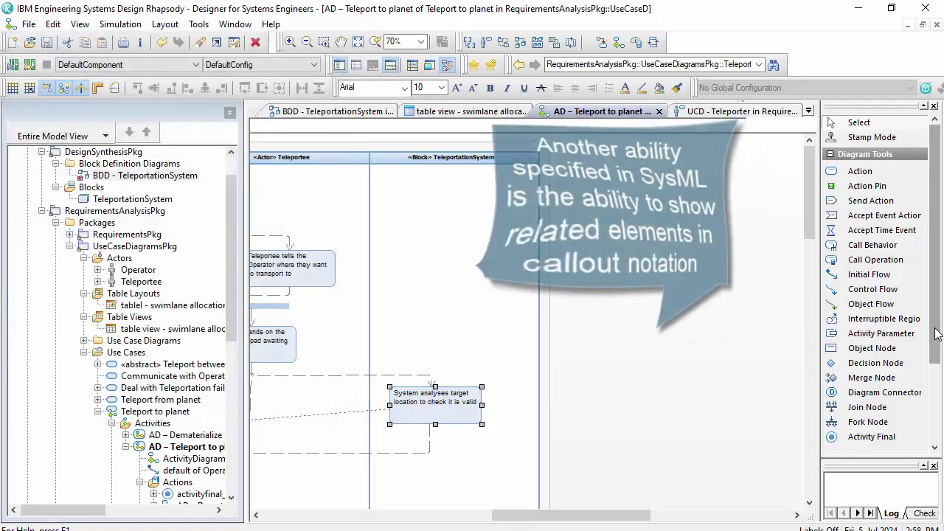
# Step: Place a callout outside the TeleportationSystem swimlane, beside the "System analyses target location to check it is valid" action
pyautogui.moveTo(935, 332); pyautogui.dragTo(933, 430)
pyautogui.click(889, 410)
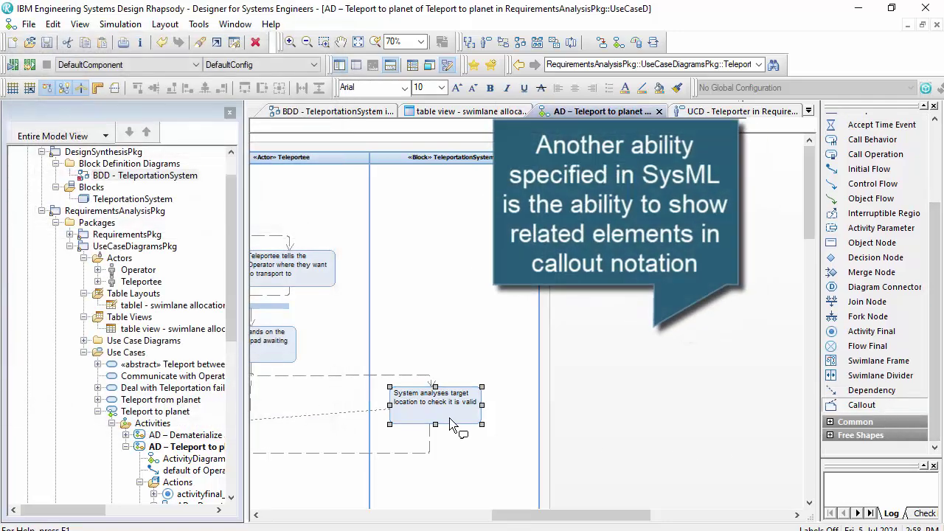
pyautogui.click(582, 398)
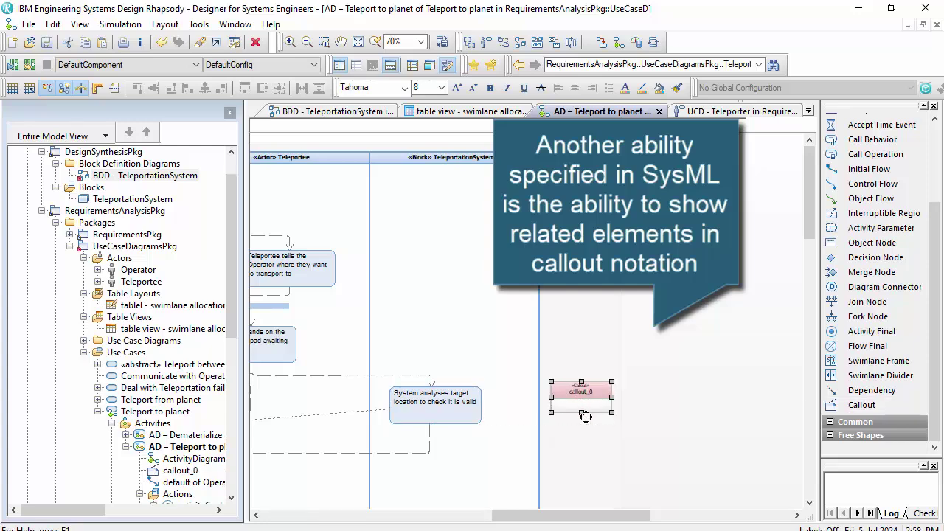
pyautogui.moveTo(585, 417); pyautogui.dragTo(586, 436)
# Step: Set the callout's displayed title to Anchored Info and switch Box Style off, keeping the Note Symbol layout
pyautogui.rightClick(590, 417)
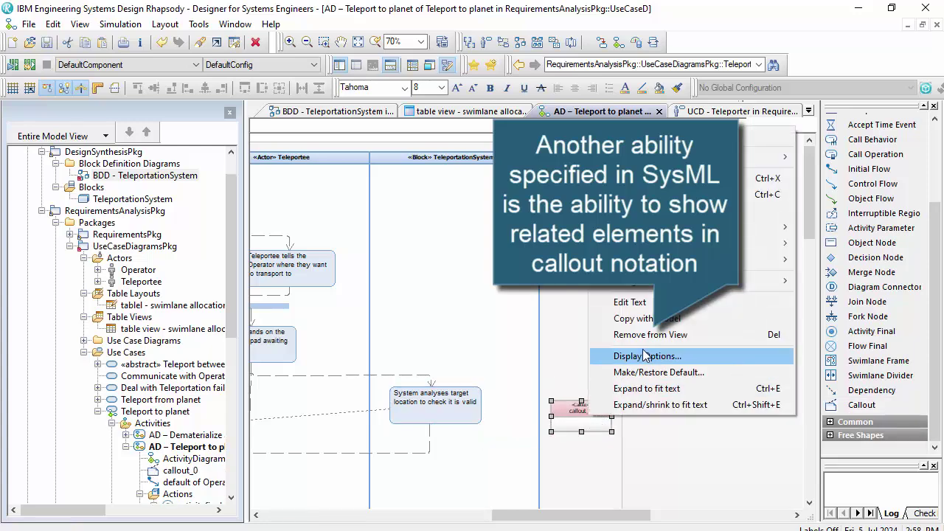
pyautogui.click(646, 356)
pyautogui.click(61, 114)
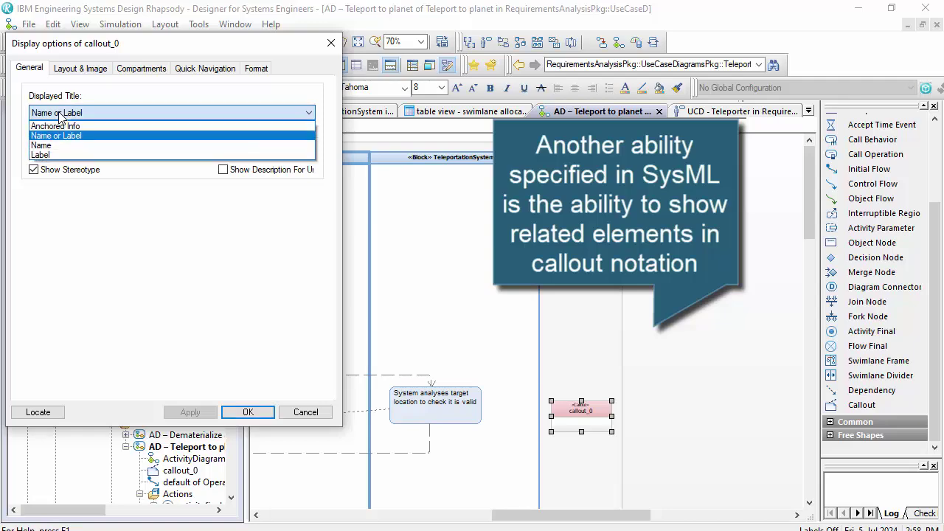
pyautogui.click(63, 126)
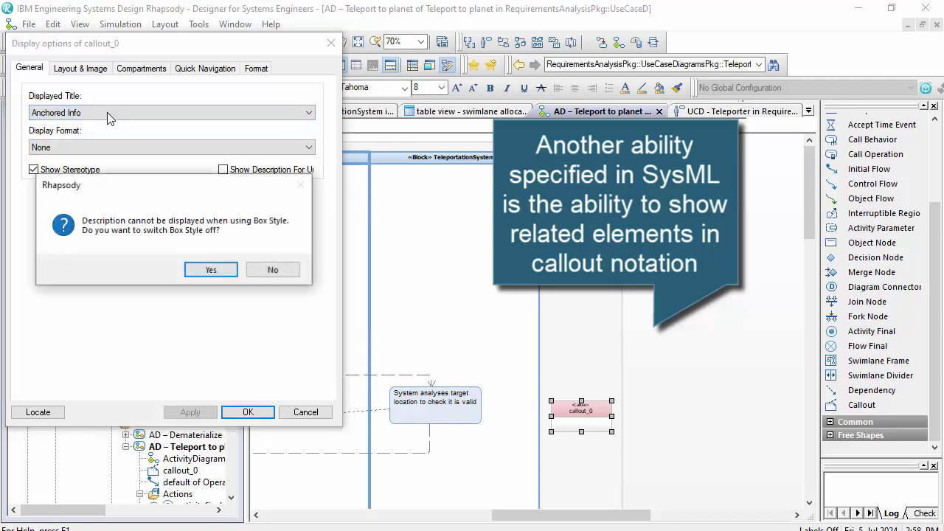
pyautogui.click(211, 270)
pyautogui.click(87, 68)
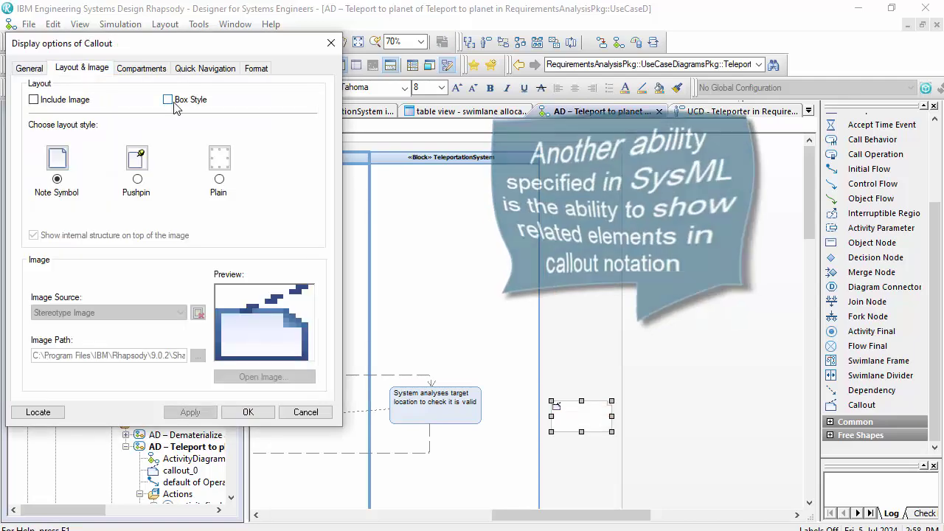
pyautogui.click(247, 412)
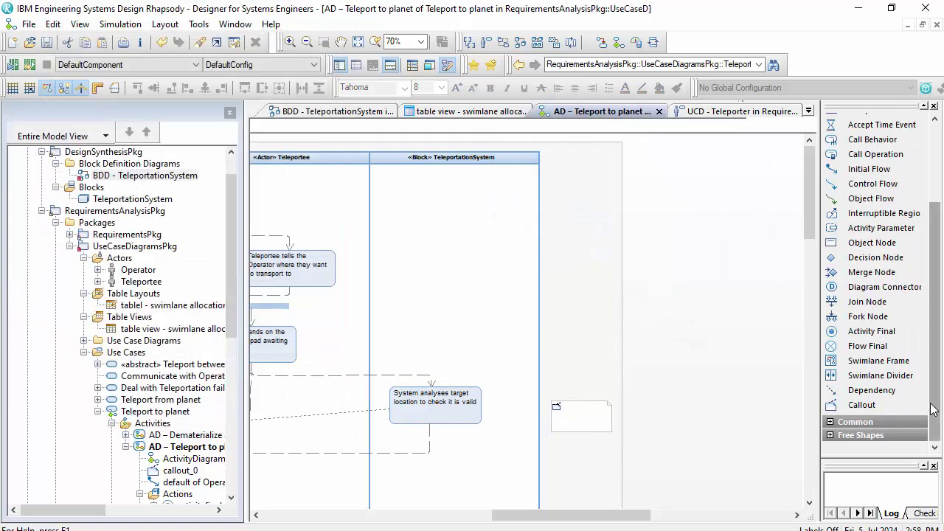
# Step: Anchor the "System analyses target location to check it is valid" action to the callout
pyautogui.click(860, 421)
pyautogui.scroll(-1, 866, 438)
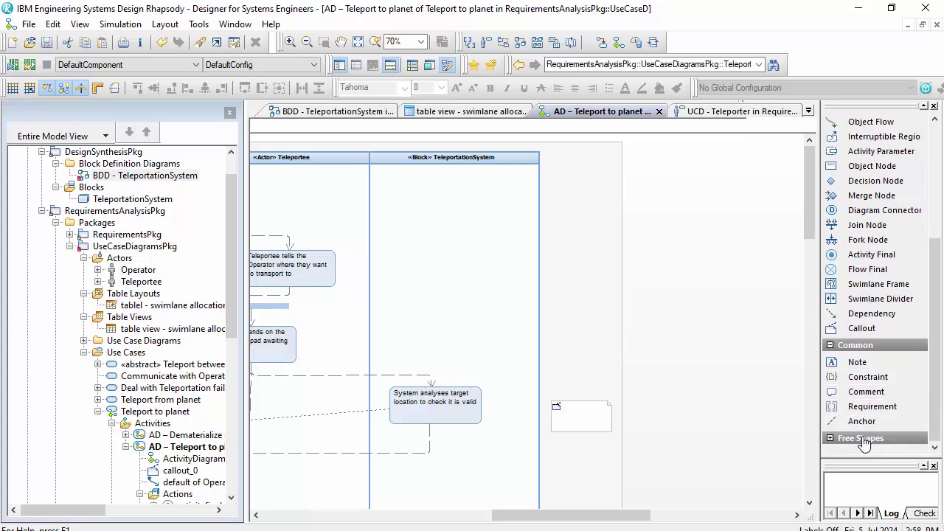
pyautogui.click(861, 421)
pyautogui.click(429, 406)
pyautogui.click(557, 405)
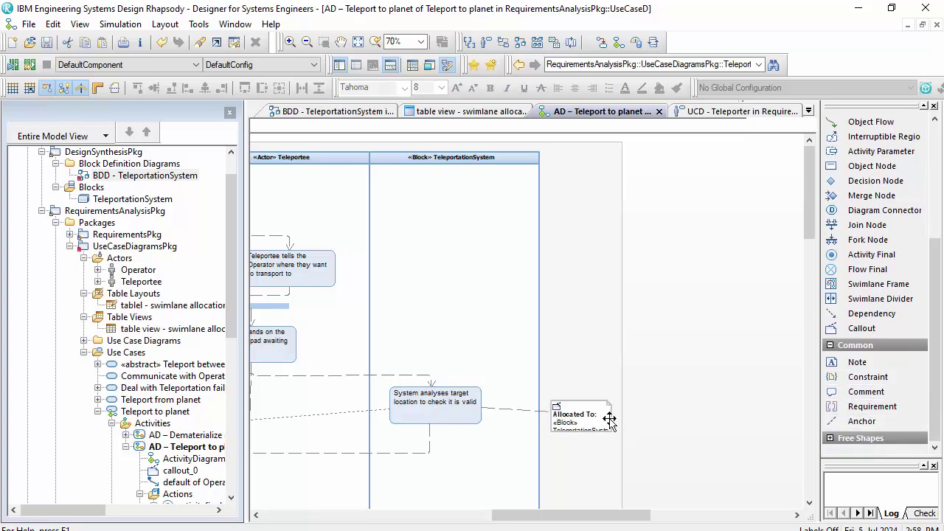
# Step: Move the callout level with its anchored action and enlarge it to fit the Allocated To text
pyautogui.moveTo(612, 406); pyautogui.dragTo(612, 403)
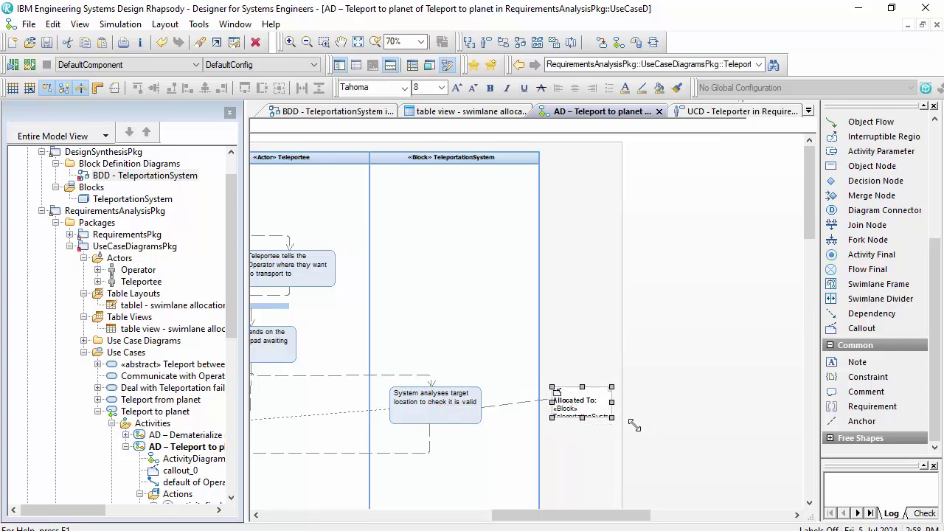
pyautogui.click(661, 443)
pyautogui.keyDown('ctrl'); pyautogui.scroll(2, 622, 428); pyautogui.keyUp('ctrl')
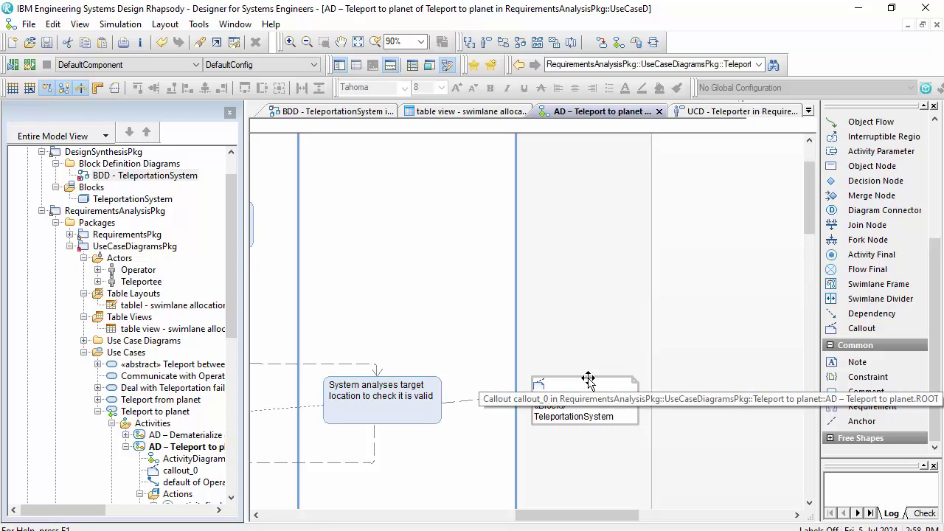
pyautogui.scroll(1, 228, 201)
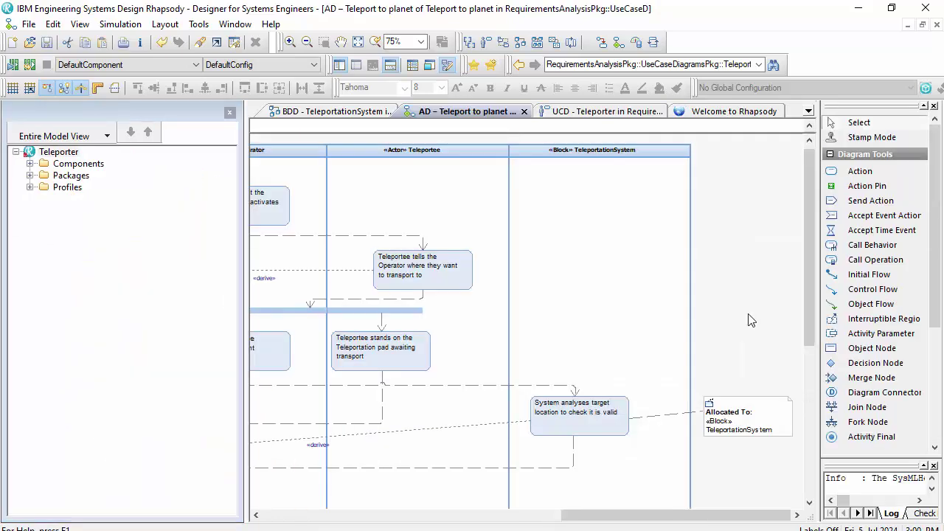
# Step: Move the AD – Dematerialize and rematerialize call behavior together with its activity final into the TeleportationSystem swimlane
pyautogui.moveTo(664, 515); pyautogui.dragTo(332, 515)
pyautogui.scroll(-5, 458, 402)
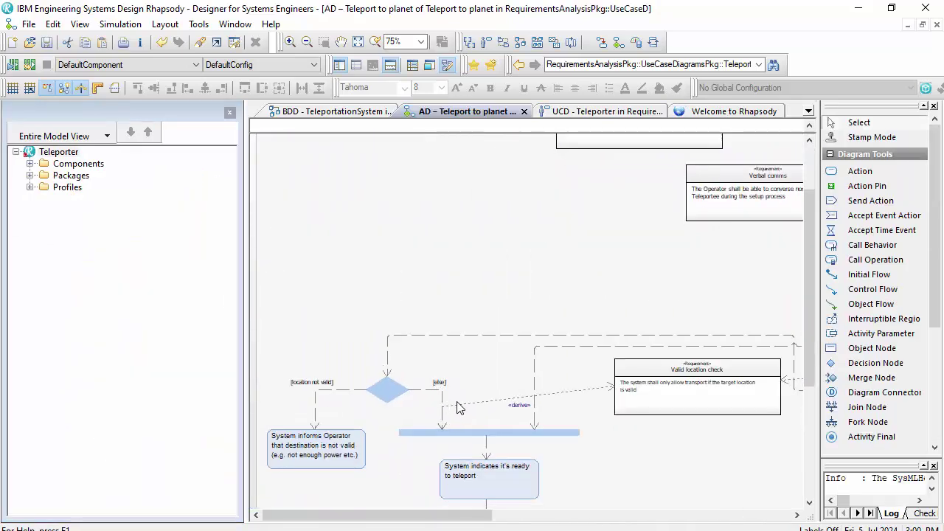
pyautogui.scroll(-3, 458, 402)
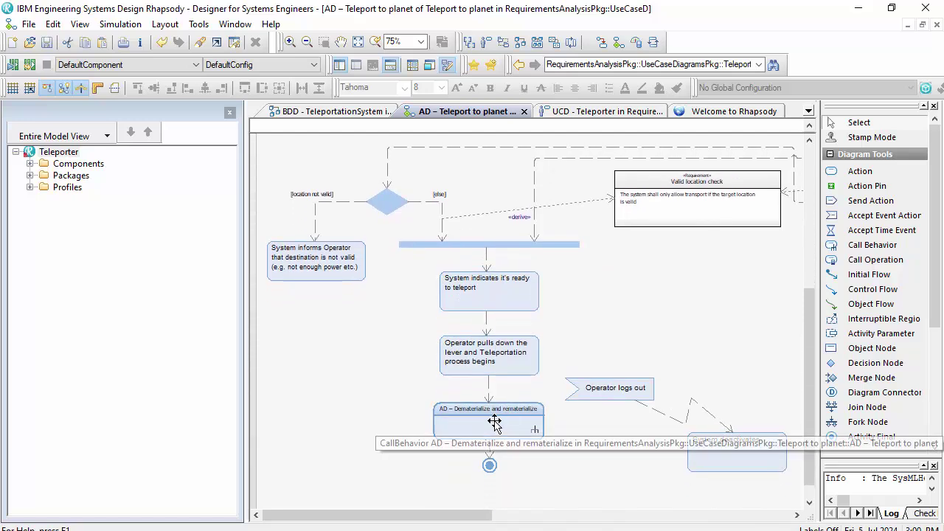
pyautogui.click(493, 426)
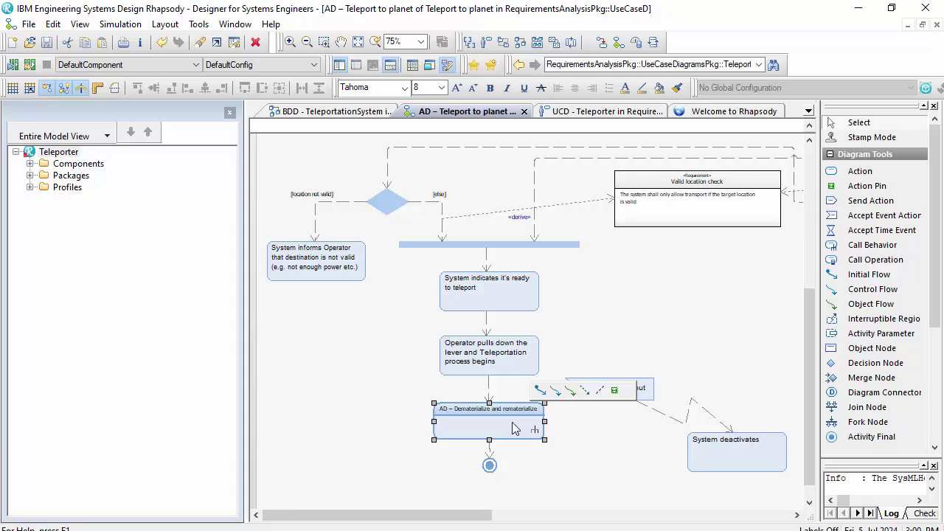
pyautogui.moveTo(519, 488); pyautogui.dragTo(424, 407)
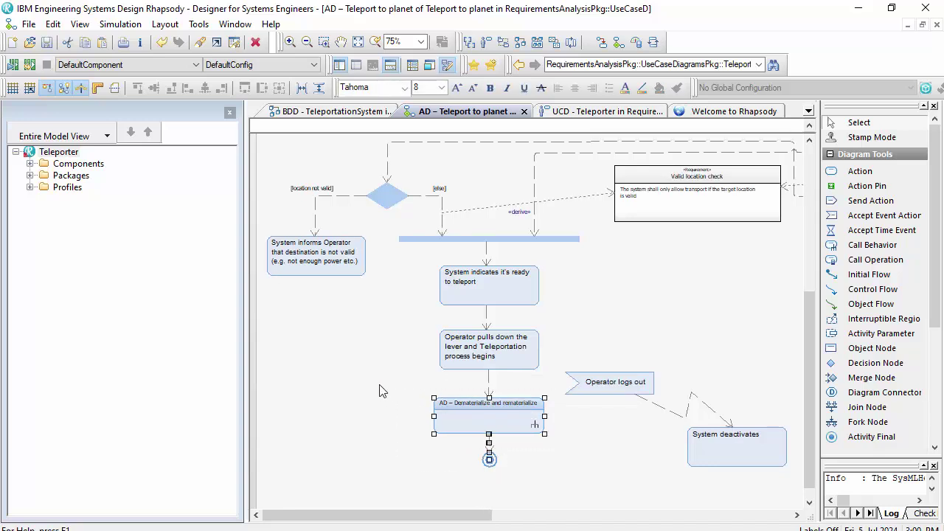
pyautogui.press('Right')
pyautogui.press('Right')
pyautogui.press('Right')
pyautogui.press('Right')
pyautogui.press('Right')
pyautogui.press('Right')
pyautogui.press('Right')
pyautogui.press('Right')
pyautogui.press('Right')
pyautogui.press('Right')
pyautogui.press('Right')
pyautogui.press('Right')
pyautogui.press('Right')
pyautogui.press('Right')
pyautogui.press('Right')
pyautogui.press('Right')
pyautogui.press('Right')
pyautogui.press('Right')
pyautogui.press('Right')
pyautogui.press('Right')
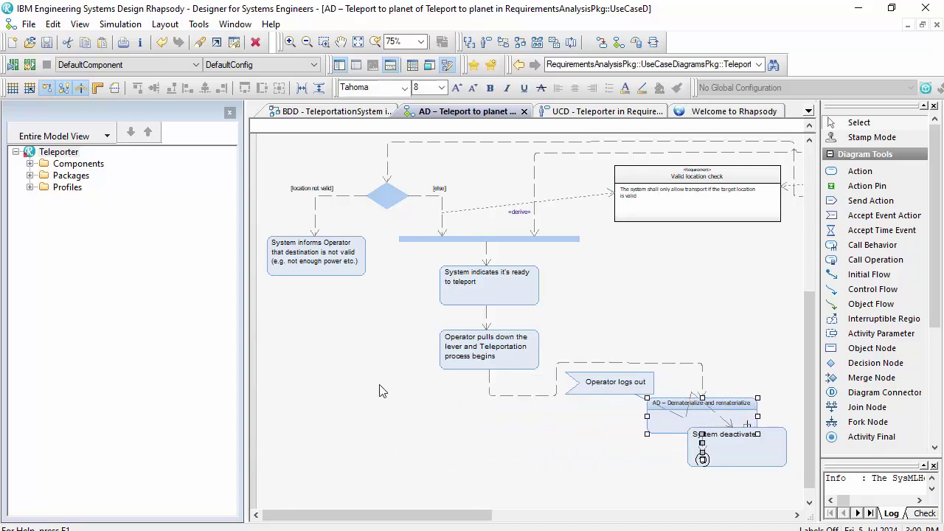
pyautogui.press('Right')
pyautogui.press('Right')
pyautogui.press('Right')
pyautogui.press('Right')
pyautogui.press('Right')
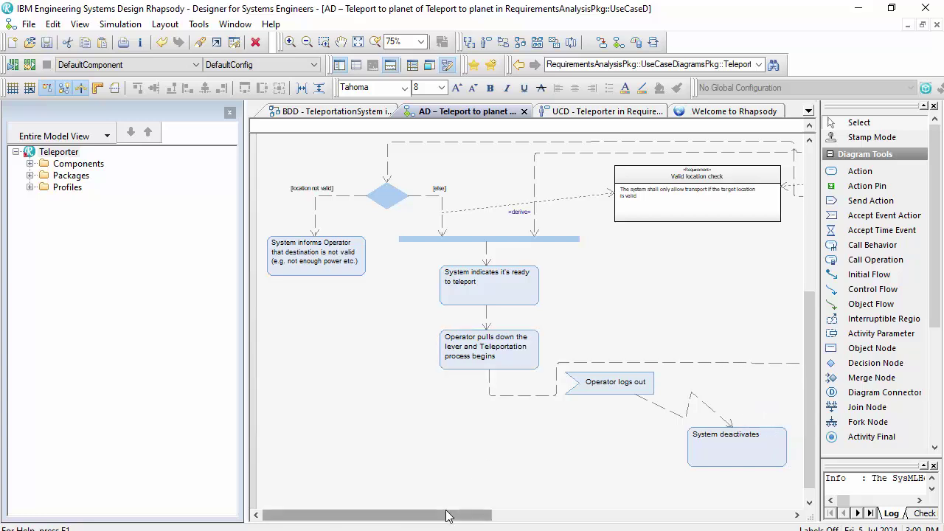
pyautogui.moveTo(447, 515); pyautogui.dragTo(716, 515)
pyautogui.press('Right')
pyautogui.press('Right')
pyautogui.press('Right')
pyautogui.press('Right')
pyautogui.press('Right')
pyautogui.press('Right')
pyautogui.press('Right')
pyautogui.press('Right')
pyautogui.press('Right')
pyautogui.press('Right')
pyautogui.press('Right')
pyautogui.press('Right')
pyautogui.press('Right')
pyautogui.press('Right')
pyautogui.press('Right')
pyautogui.press('Right')
pyautogui.press('Right')
pyautogui.press('Right')
pyautogui.press('Right')
pyautogui.press('Right')
pyautogui.press('Right')
pyautogui.press('Right')
pyautogui.press('Right')
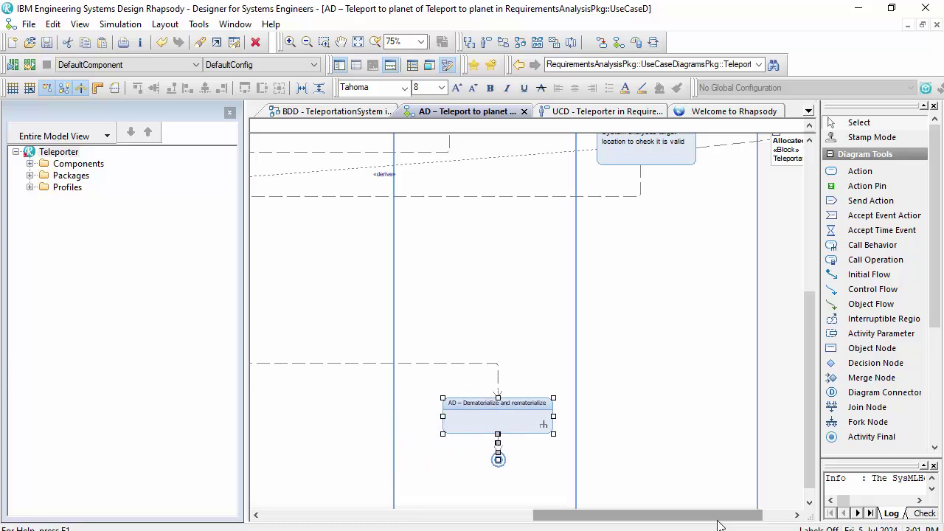
pyautogui.click(774, 458)
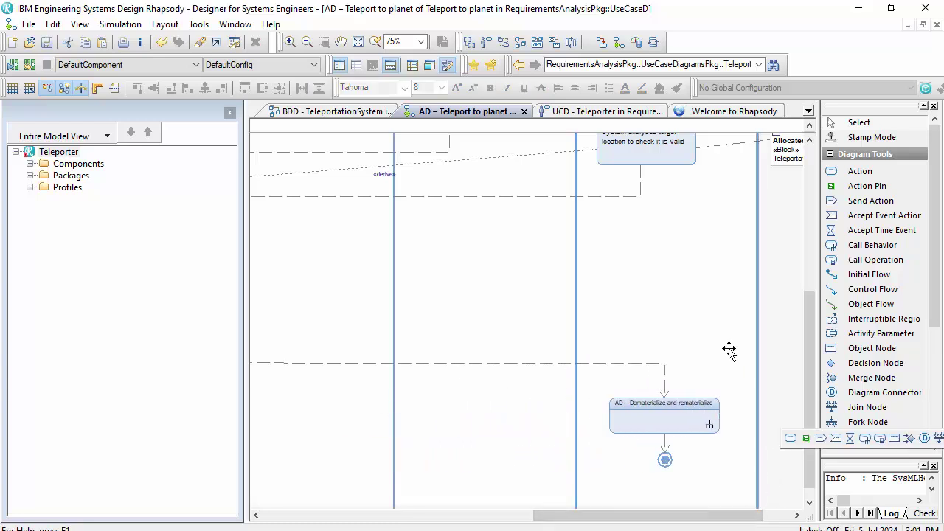
# Step: Open the activity referenced by the AD – Dematerialize and rematerialize call behavior, and return to the swimlanes of AD – Teleport to planet
pyautogui.rightClick(670, 410)
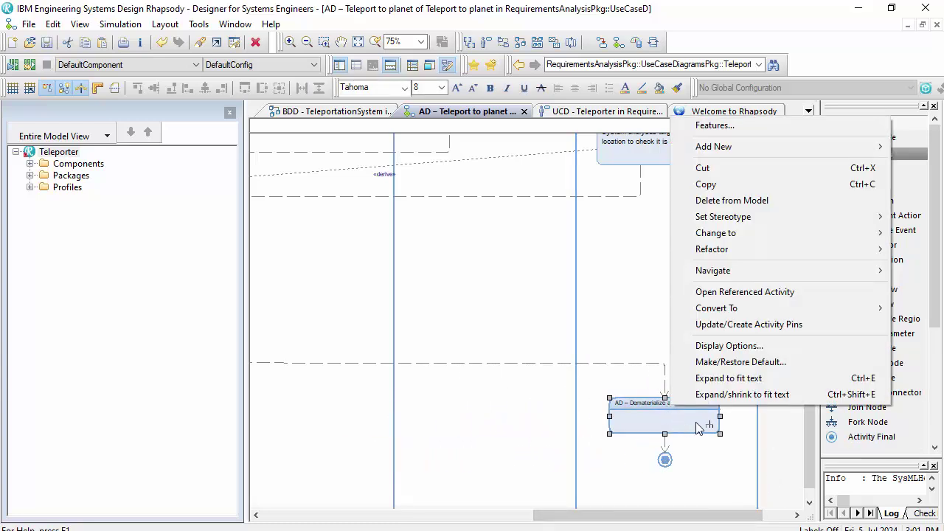
pyautogui.moveTo(769, 270)
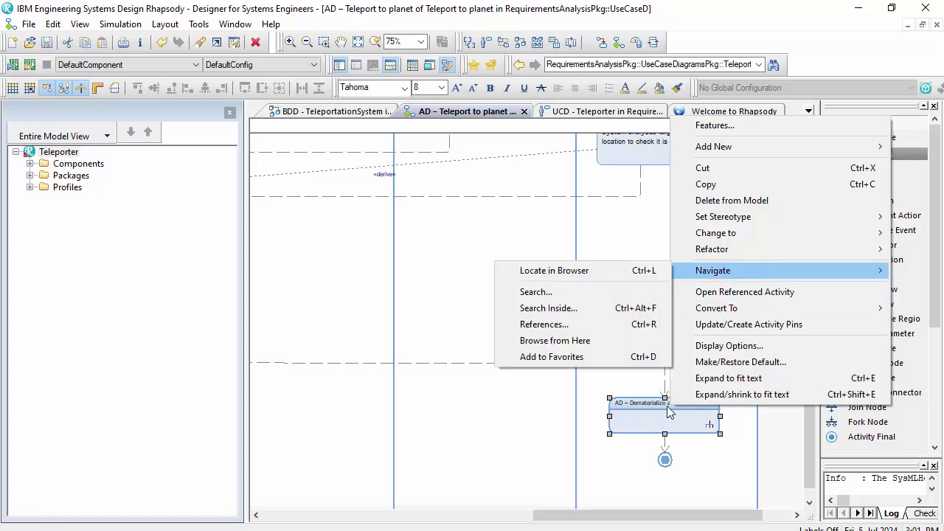
pyautogui.click(761, 294)
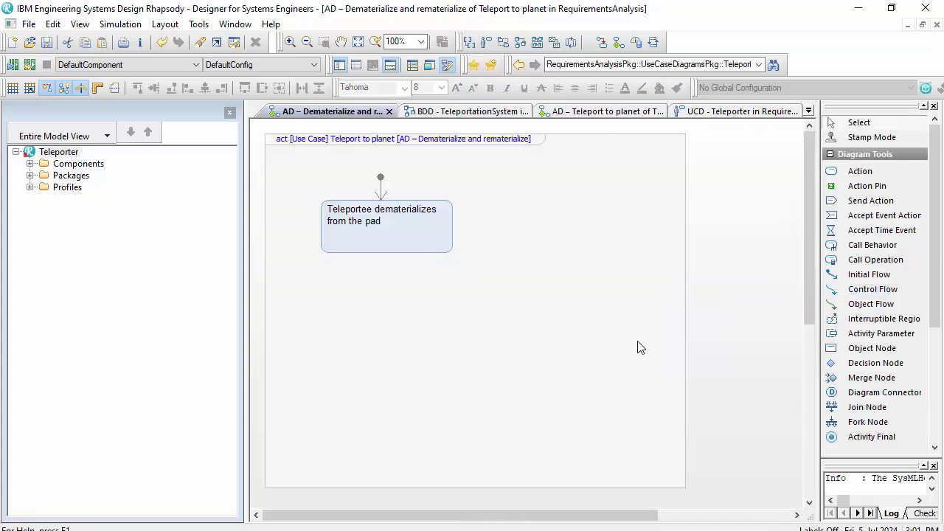
pyautogui.click(518, 66)
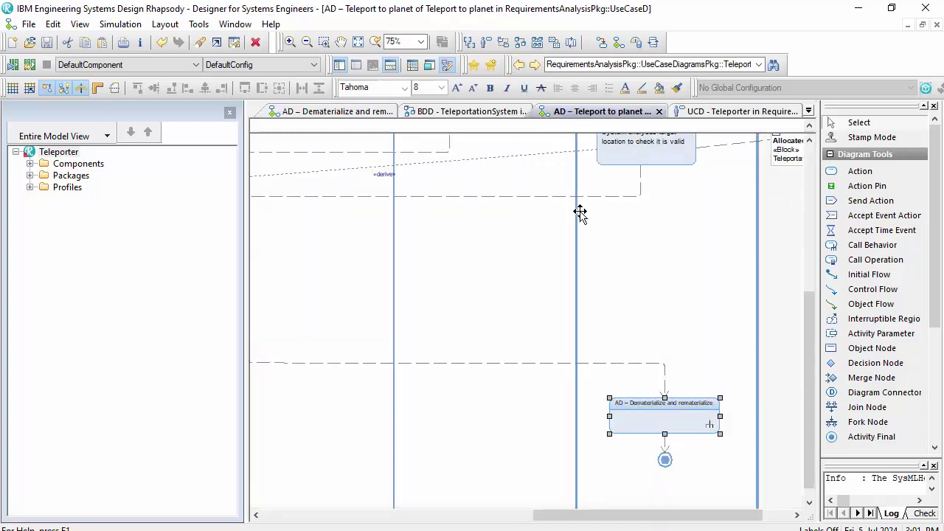
pyautogui.scroll(3, 627, 230)
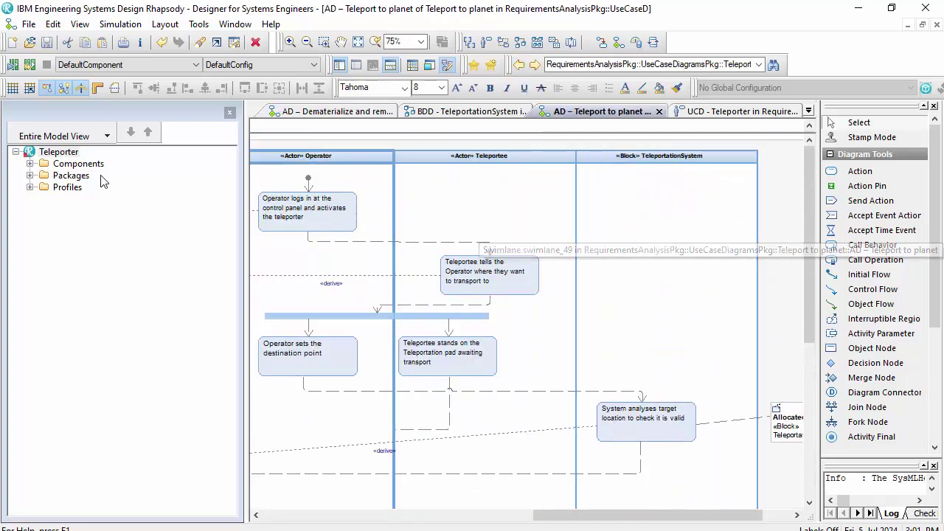
# Step: Expand the model packages down to the TeleportationSystem block and the Teleport to planet use case in UseCaseDiagramsPkg
pyautogui.click(29, 175)
pyautogui.click(43, 187)
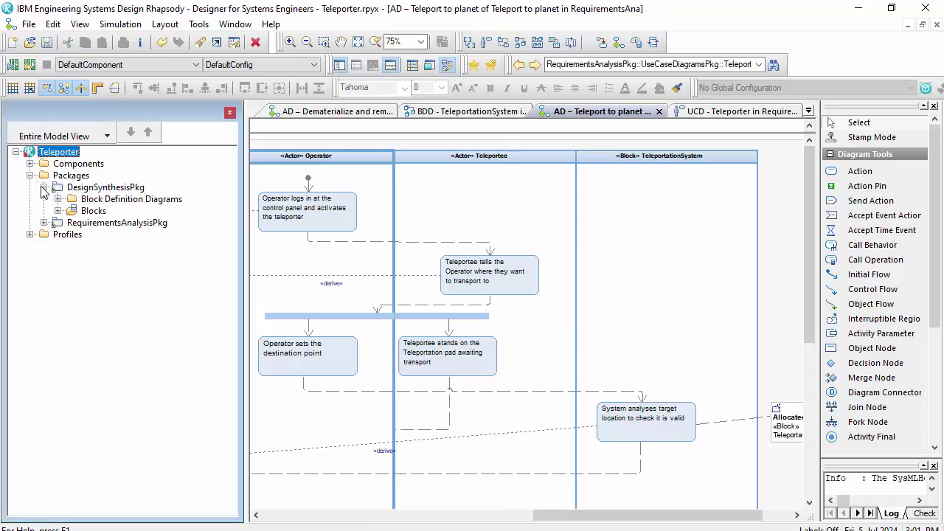
pyautogui.click(58, 211)
pyautogui.click(43, 235)
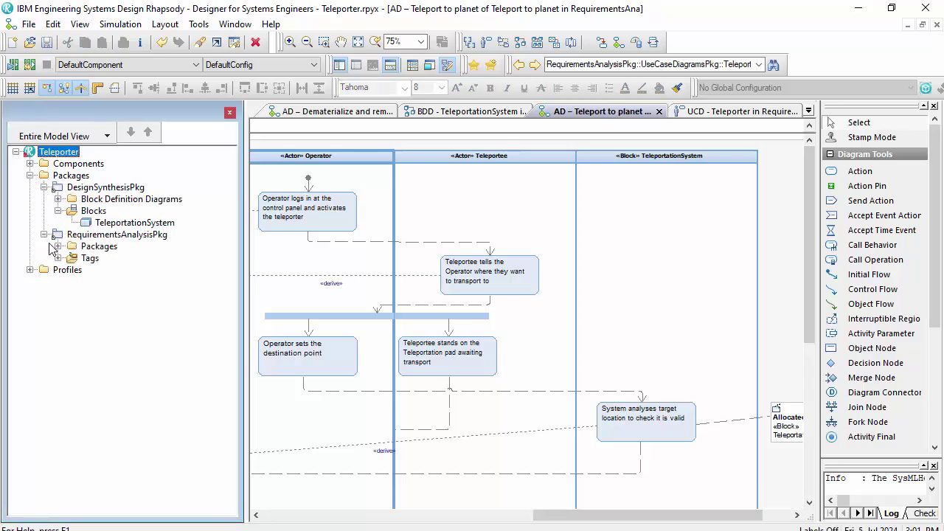
pyautogui.click(58, 246)
pyautogui.click(71, 270)
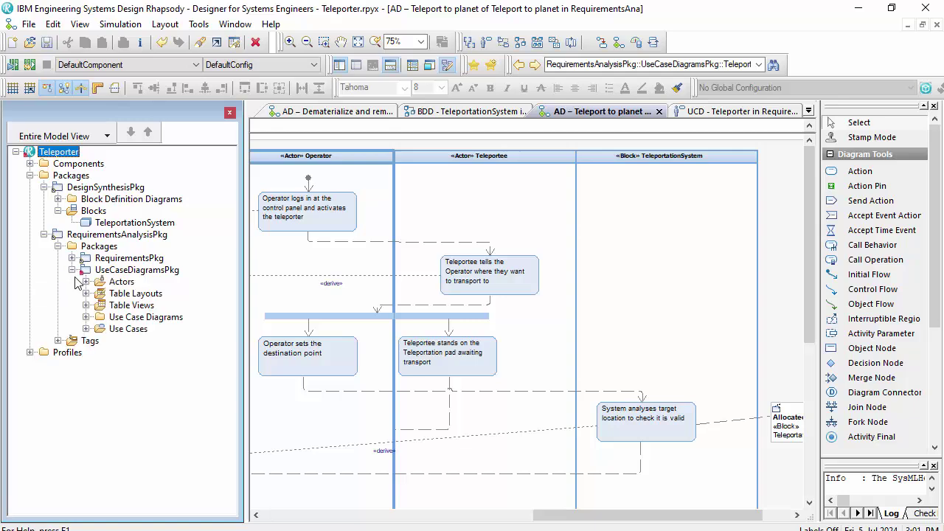
pyautogui.click(86, 329)
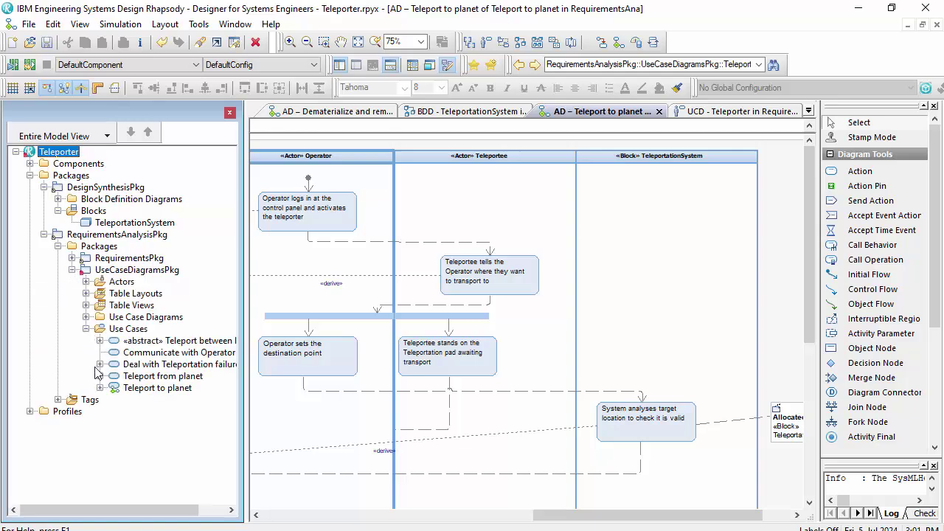
pyautogui.click(99, 388)
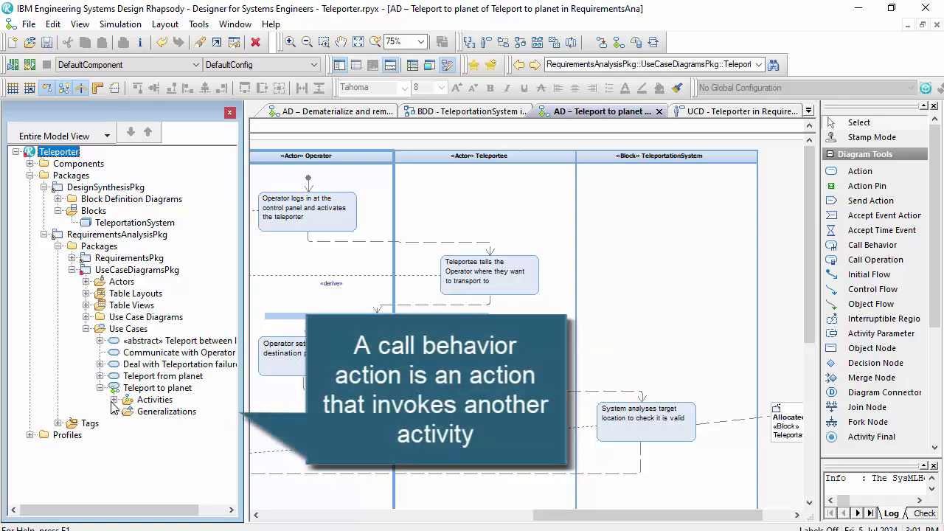
# Step: Reveal the use case's two activities and the actions owned by AD – Teleport to planet in the model tree
pyautogui.click(113, 400)
pyautogui.click(127, 423)
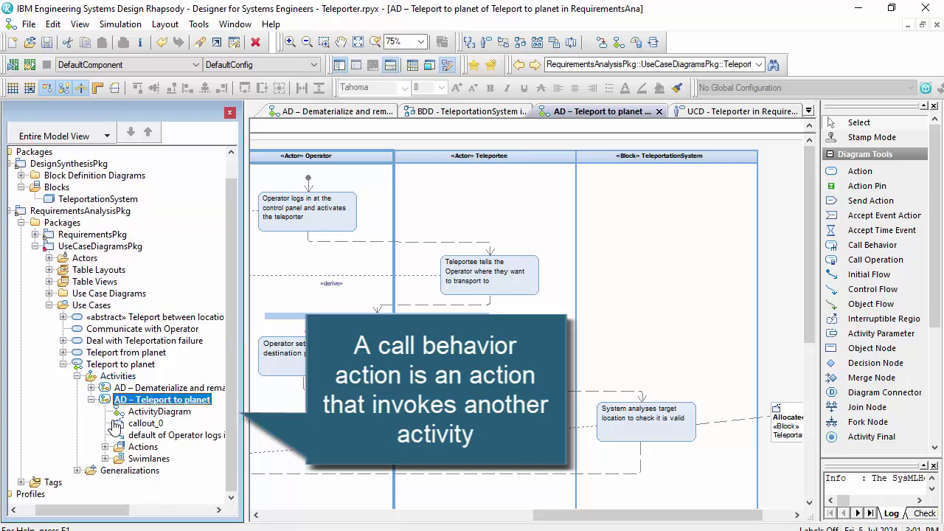
pyautogui.moveTo(121, 417)
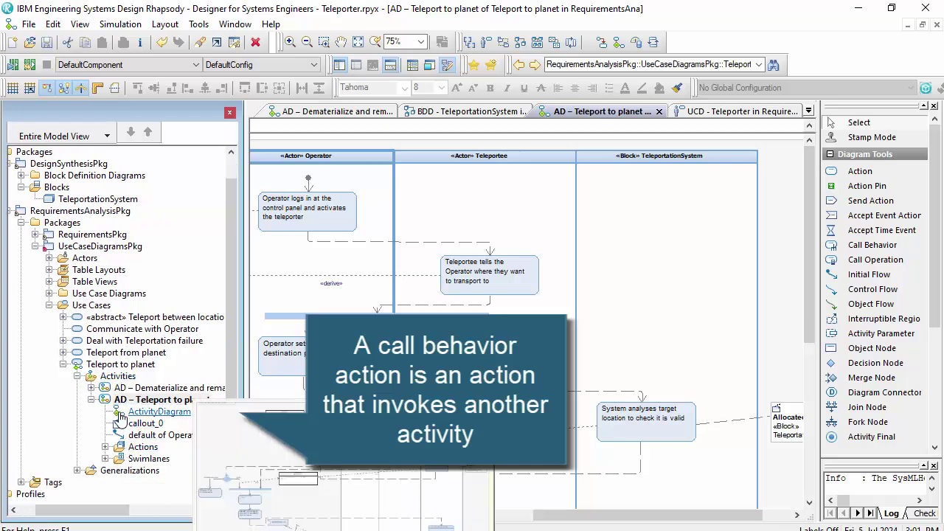
pyautogui.moveTo(141, 391)
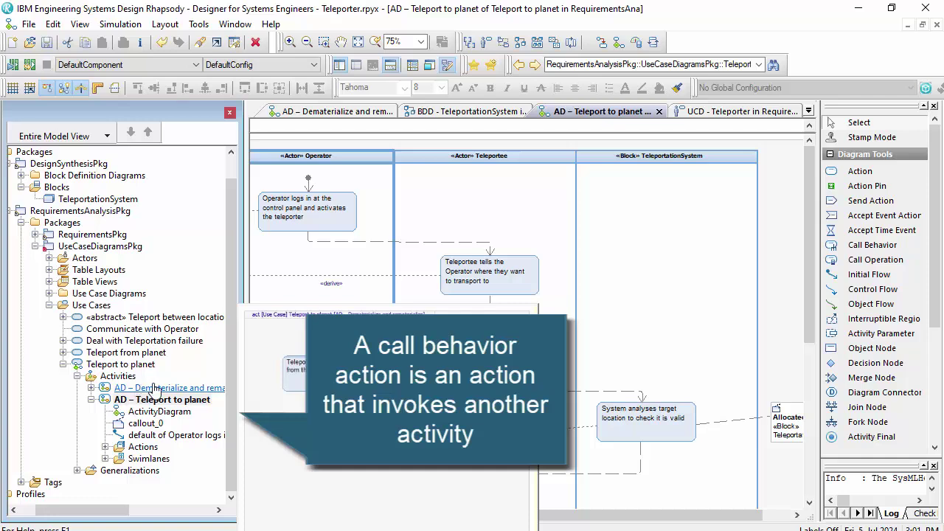
pyautogui.click(104, 447)
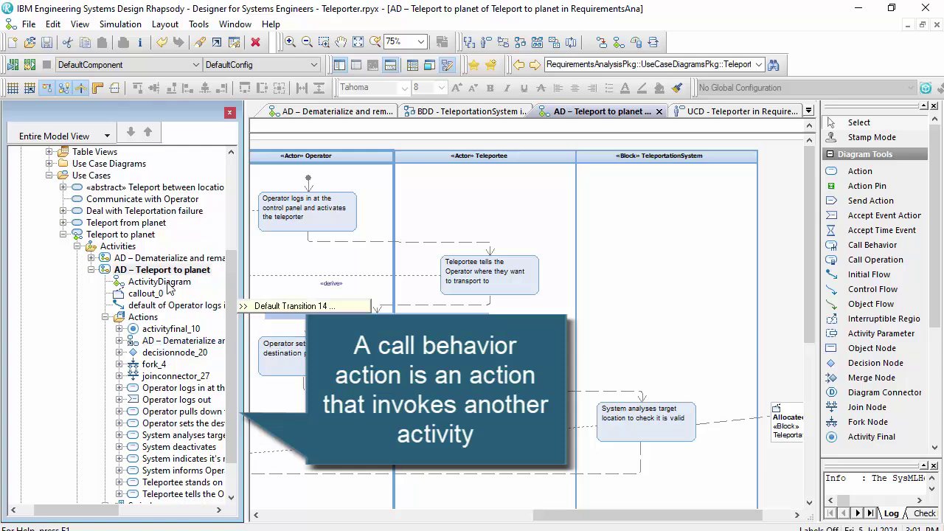
pyautogui.moveTo(163, 274)
pyautogui.moveTo(144, 263)
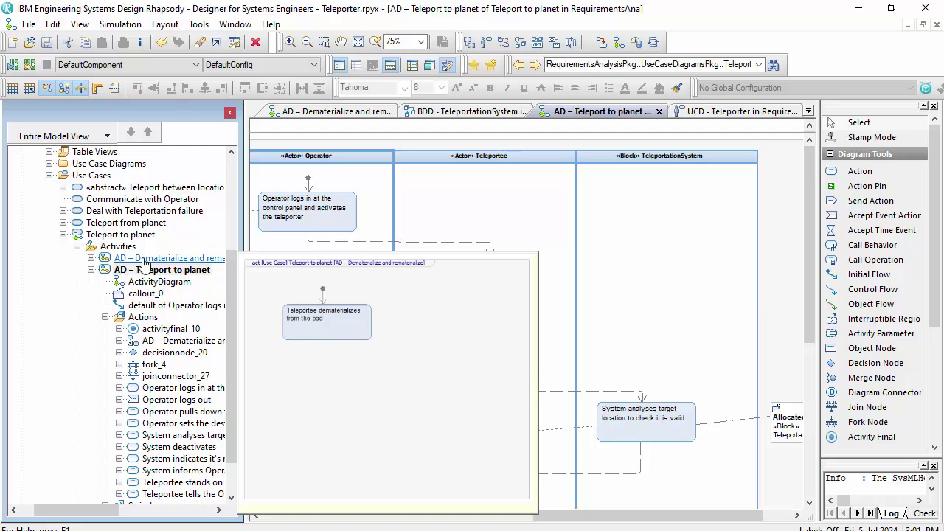
# Step: Add a dependency from the AD – Dematerialize and rematerialize activity to the TeleportationSystem block in DesignSynthesisPkg
pyautogui.rightClick(145, 260)
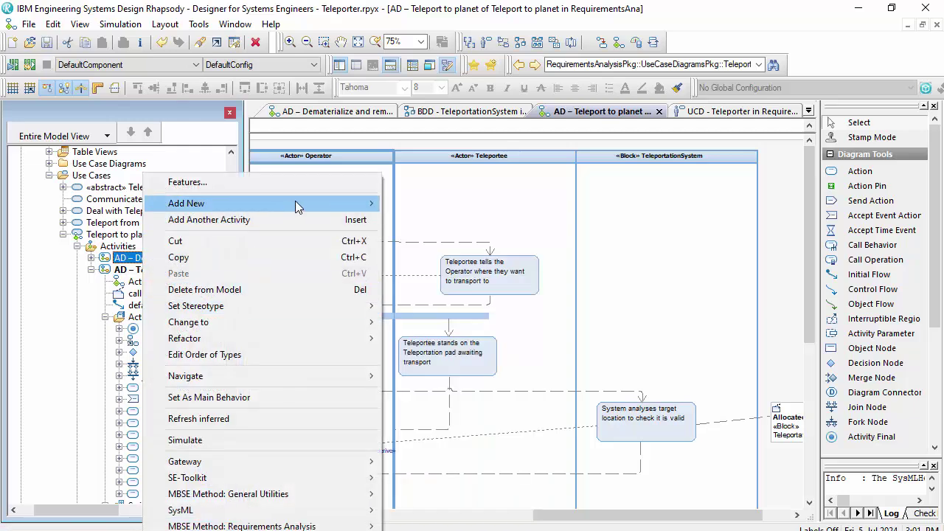
pyautogui.moveTo(296, 201)
pyautogui.moveTo(458, 207)
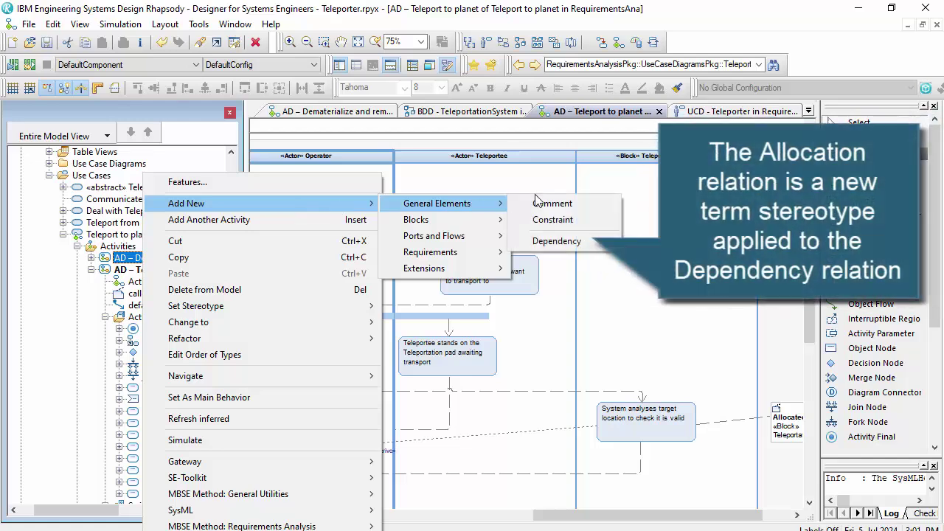
pyautogui.click(557, 241)
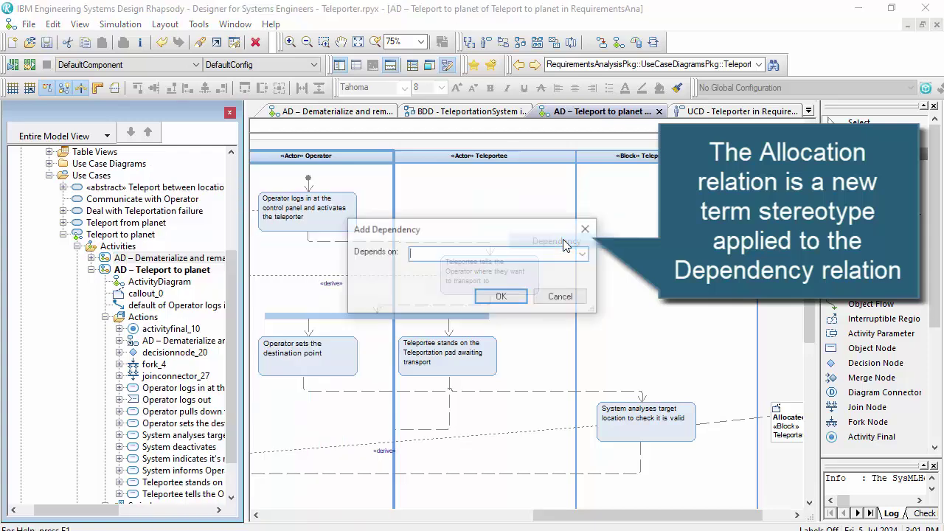
pyautogui.click(583, 255)
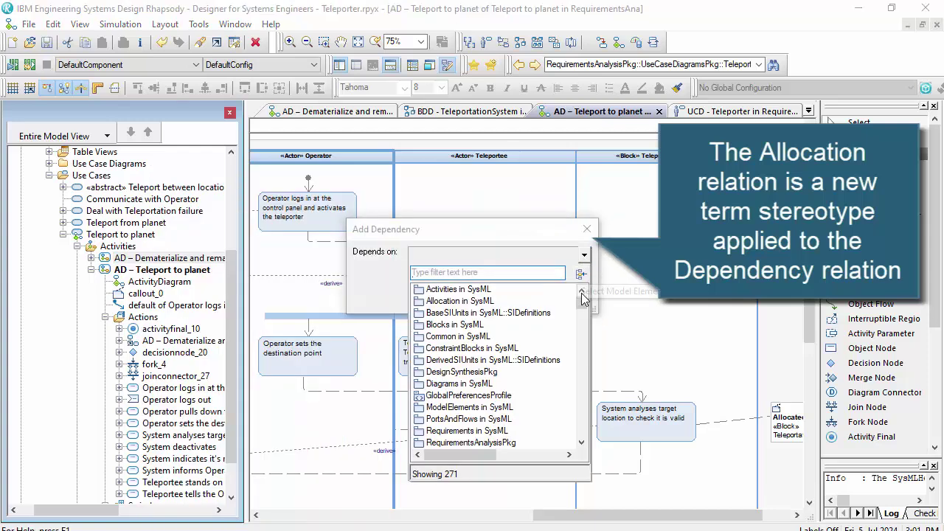
pyautogui.click(581, 274)
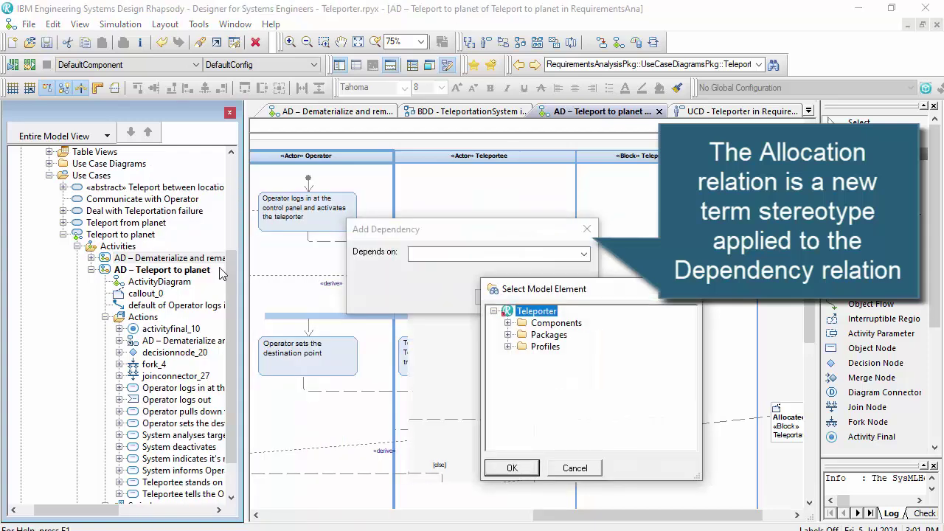
pyautogui.click(508, 335)
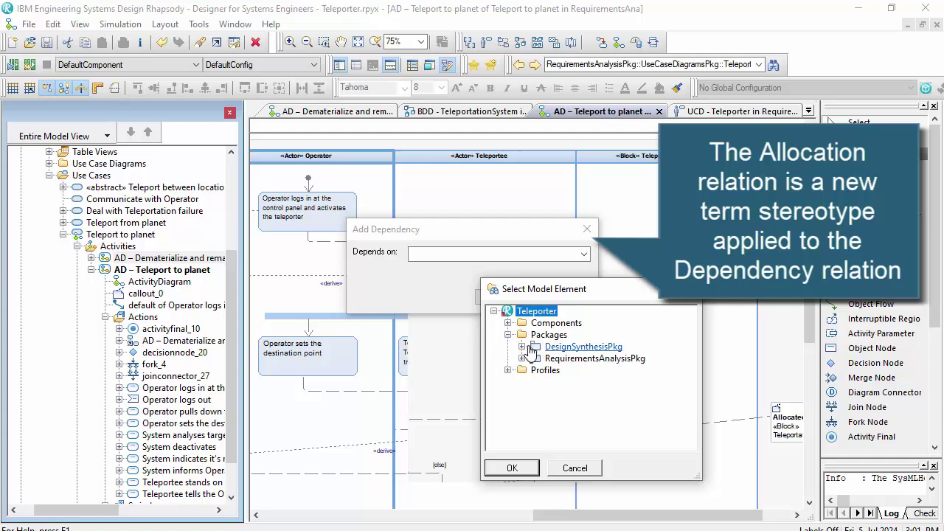
pyautogui.click(521, 346)
pyautogui.click(535, 370)
pyautogui.click(612, 383)
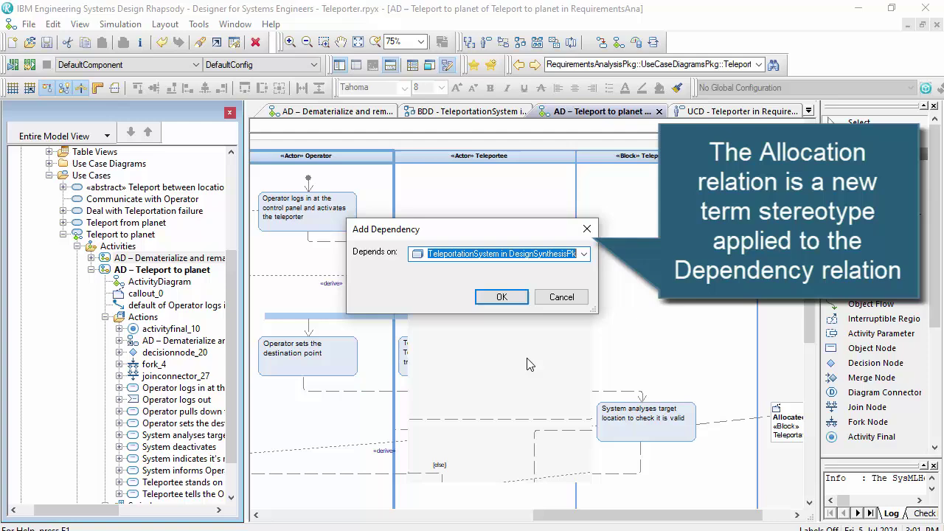
pyautogui.click(501, 297)
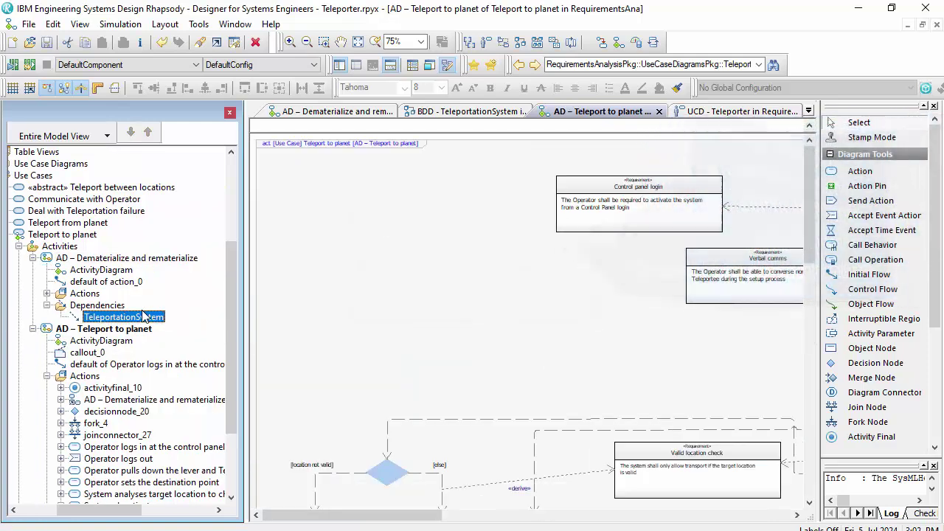
# Step: Change the activity's dependency on TeleportationSystem into an Allocation
pyautogui.rightClick(118, 323)
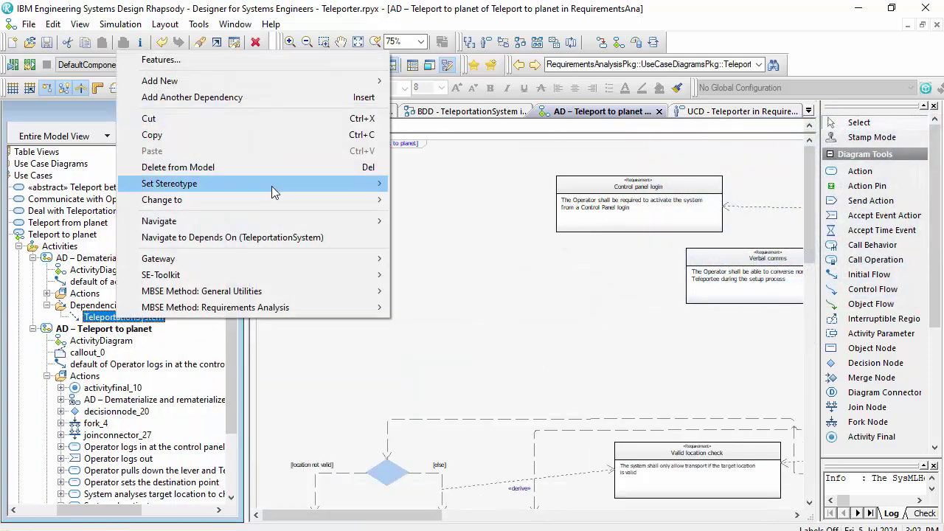
pyautogui.moveTo(328, 200)
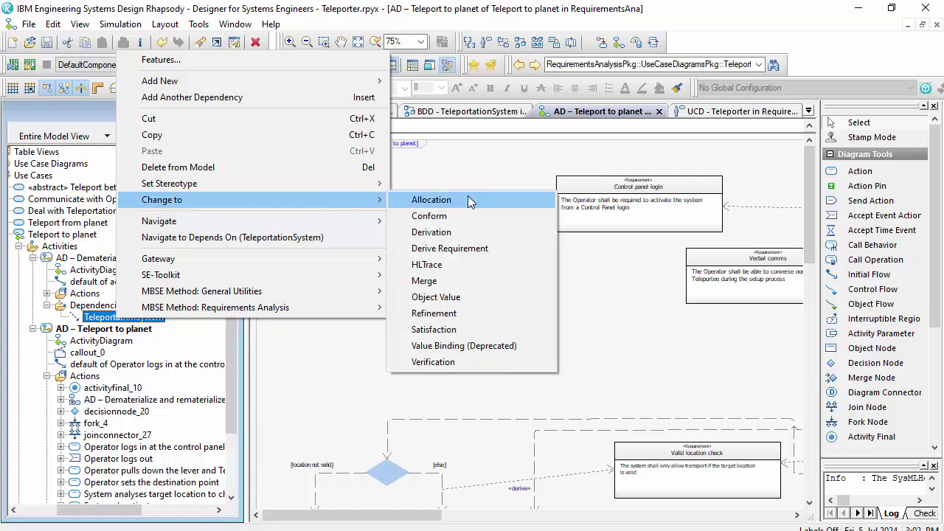
pyautogui.click(471, 202)
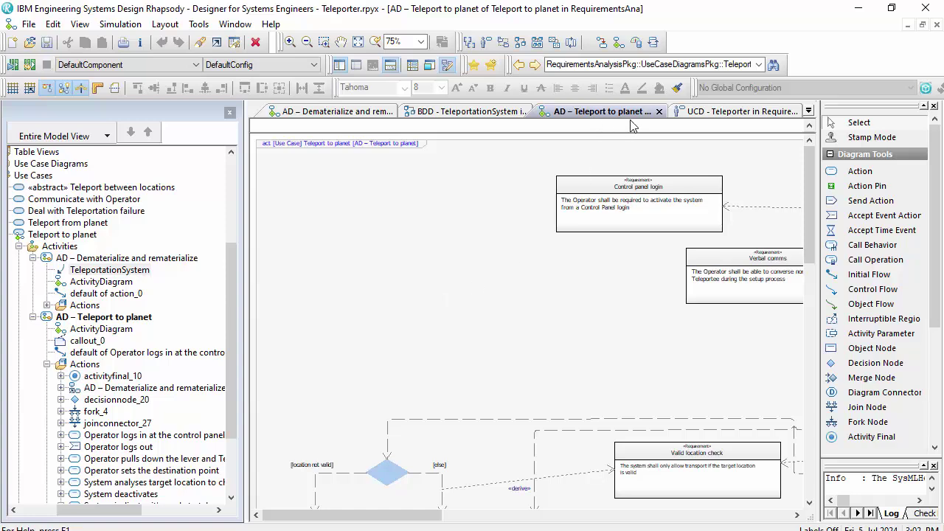
# Step: On BDD - TeleportationSystem, move the TeleportationSystem block up slightly and enlarge it to show more of its Allocated From entries
pyautogui.click(478, 113)
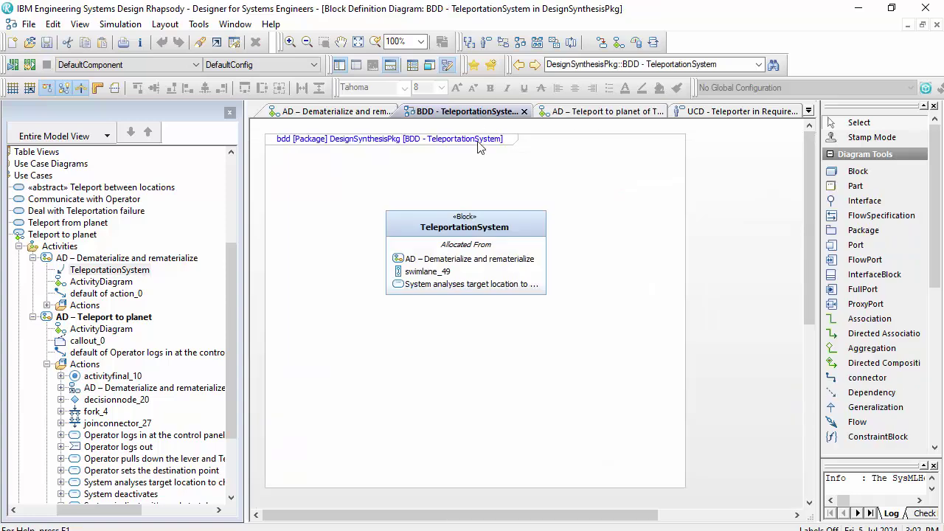
pyautogui.moveTo(479, 226); pyautogui.dragTo(478, 214)
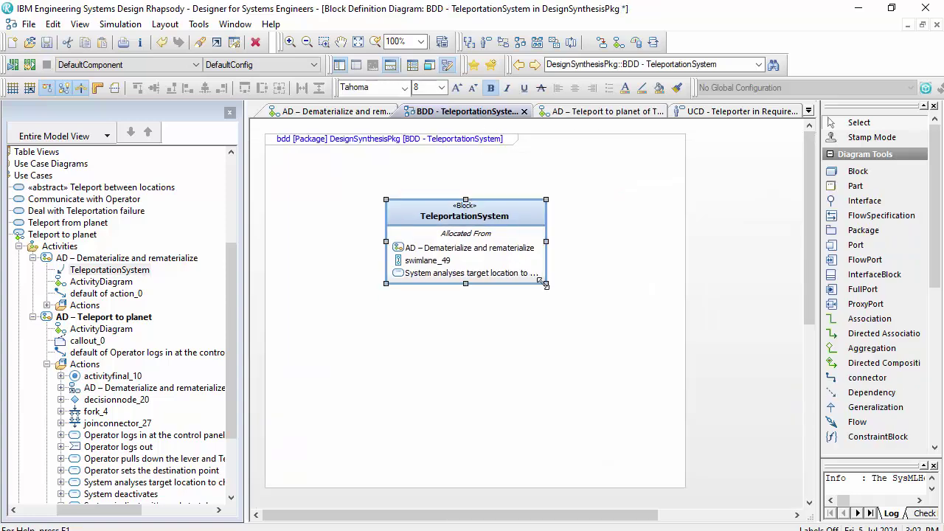
pyautogui.moveTo(544, 285); pyautogui.dragTo(573, 295)
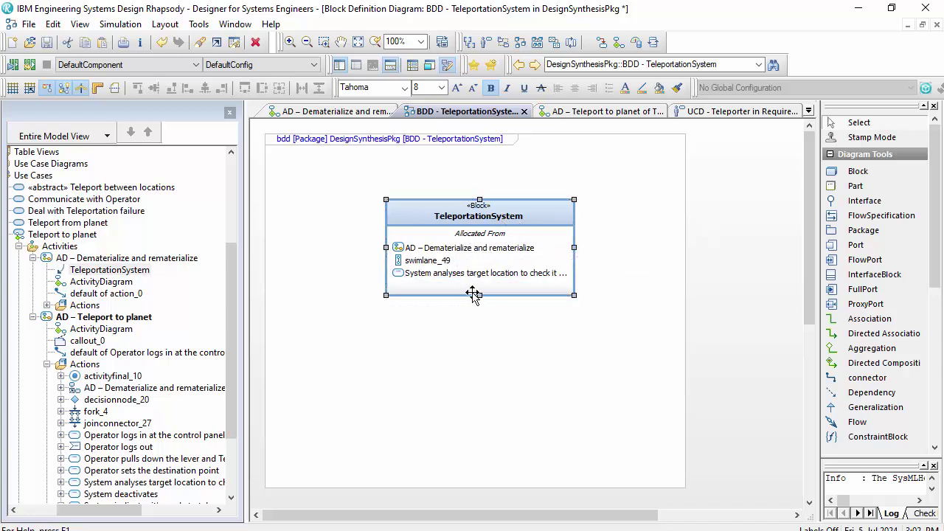
pyautogui.click(477, 340)
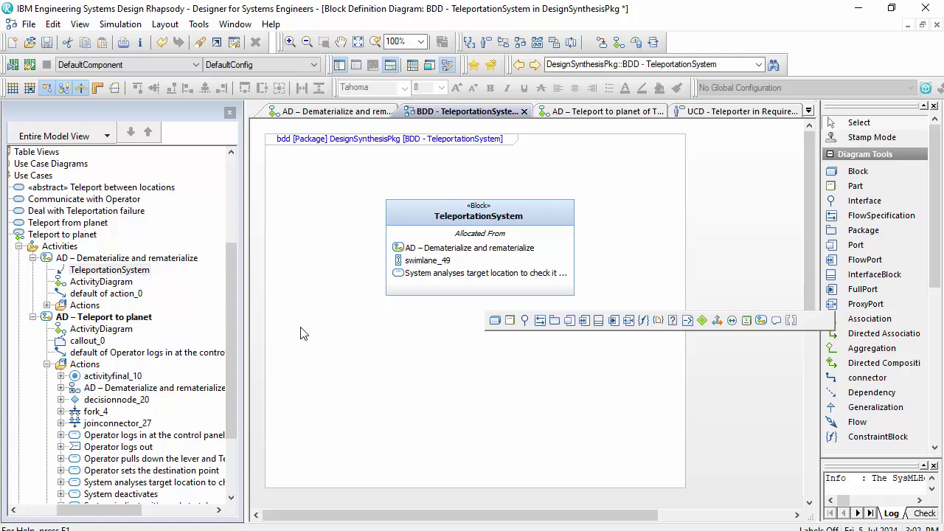
# Step: Place the activity's TeleportationSystem allocation from the model tree onto the block definition diagram, below the block
pyautogui.moveTo(109, 270); pyautogui.dragTo(231, 270)
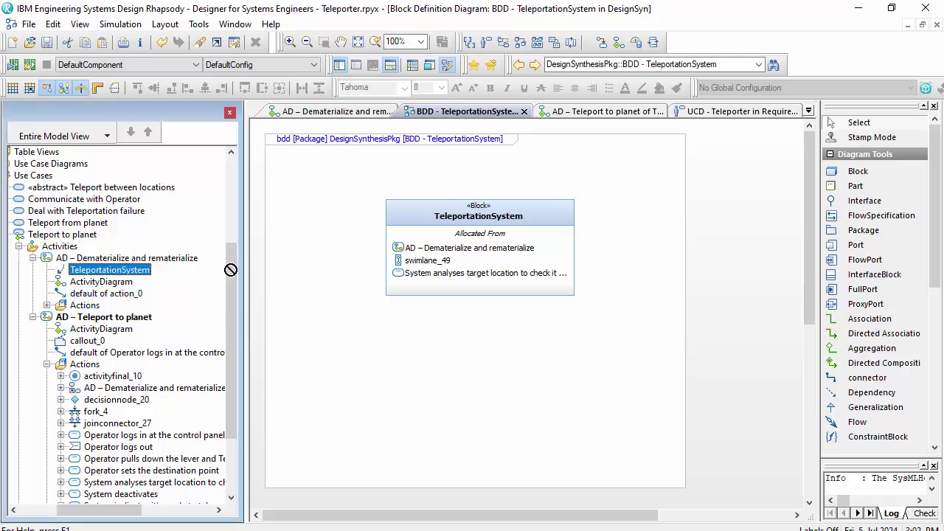
pyautogui.moveTo(438, 345); pyautogui.dragTo(429, 362)
# Step: Show the AllocatedTo compartment on the AD – Dematerialize and rematerialize activity and make the activity box taller
pyautogui.rightClick(466, 360)
pyautogui.rightClick(436, 362)
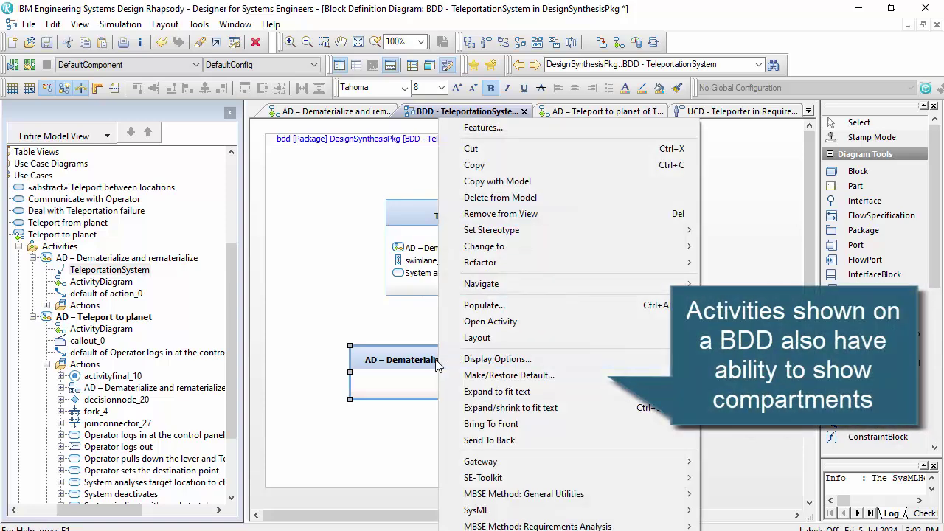
pyautogui.click(498, 360)
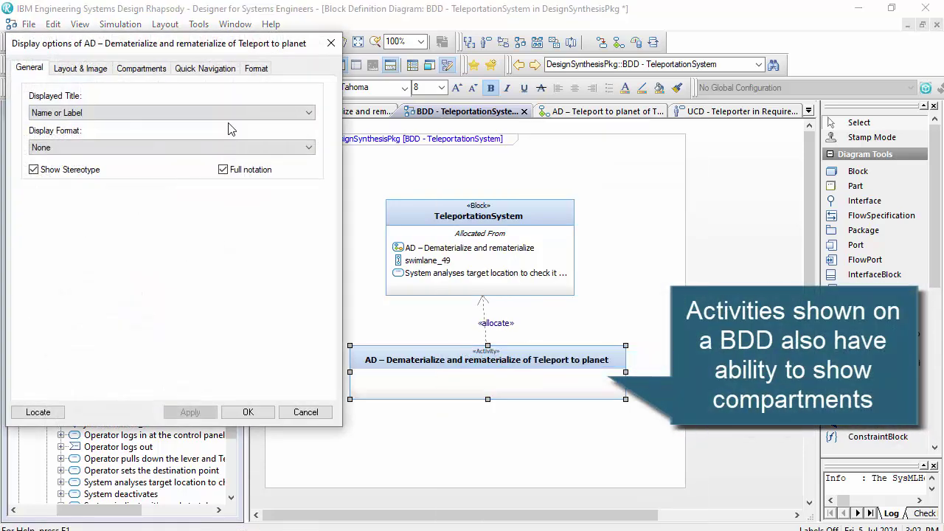
pyautogui.click(134, 68)
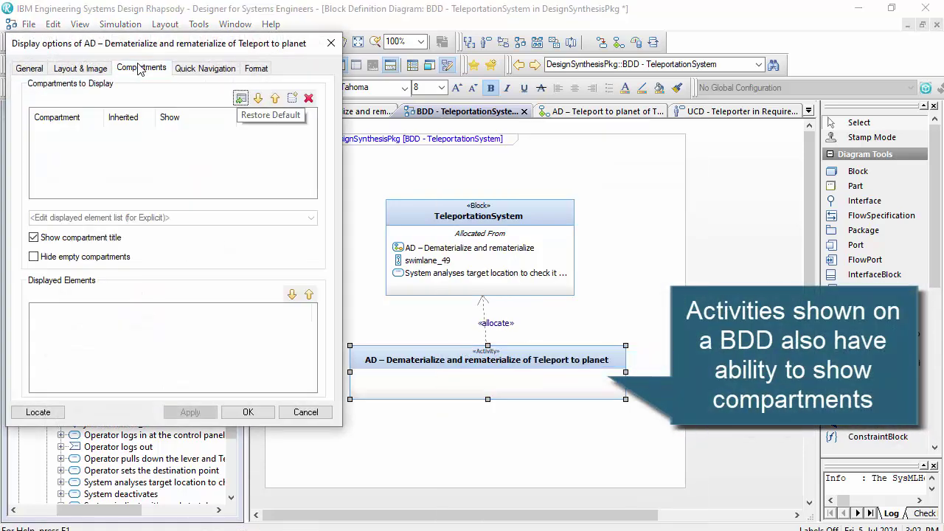
pyautogui.click(292, 98)
pyautogui.click(76, 157)
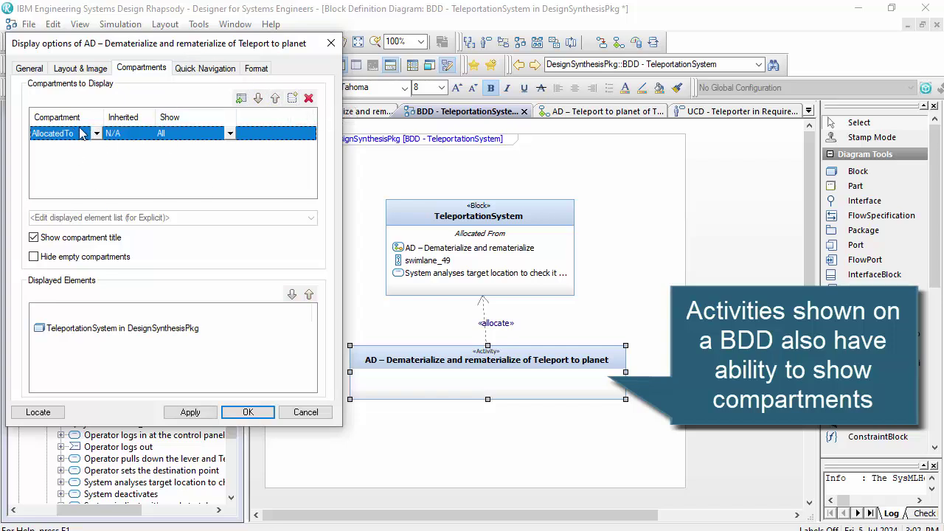
pyautogui.click(247, 411)
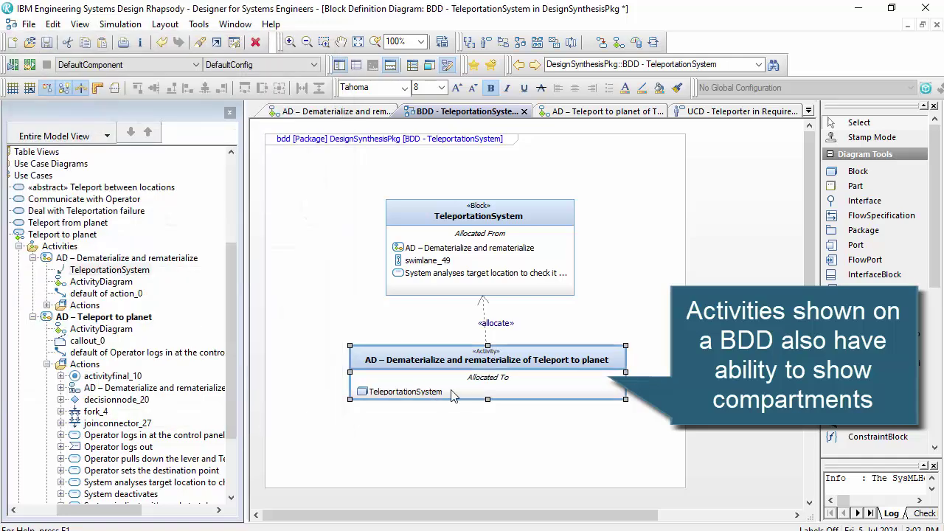
pyautogui.moveTo(487, 399); pyautogui.dragTo(486, 423)
pyautogui.click(478, 454)
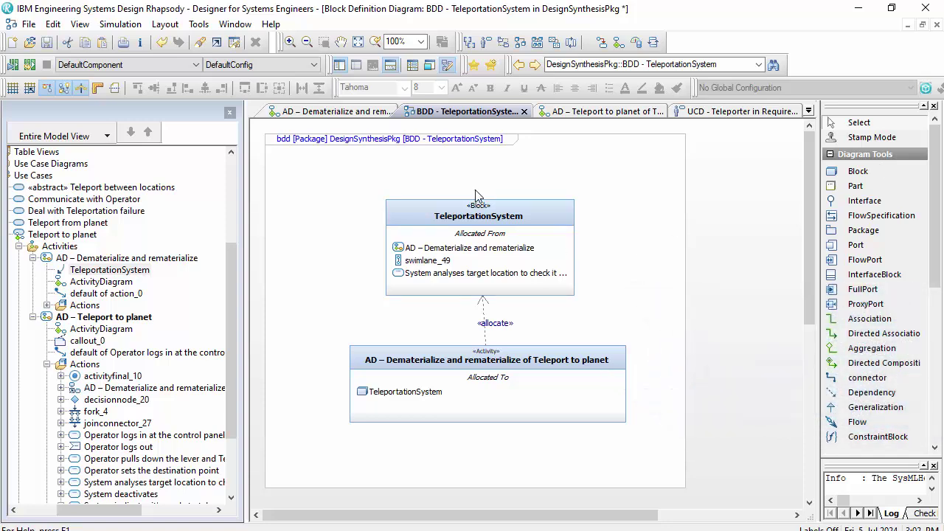
# Step: Return to the swimlanes of AD – Teleport to planet and examine its actions and the allocated activity in the model tree
pyautogui.click(581, 112)
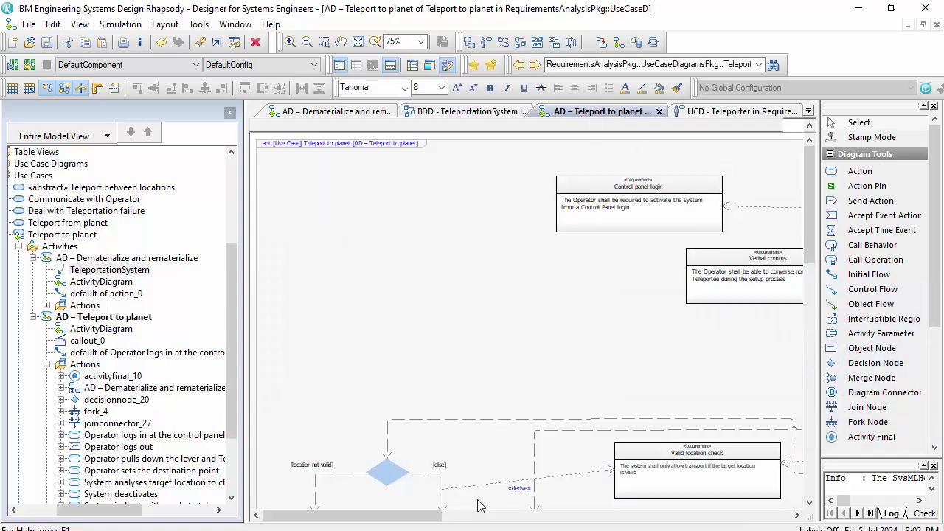
pyautogui.moveTo(415, 517); pyautogui.dragTo(614, 517)
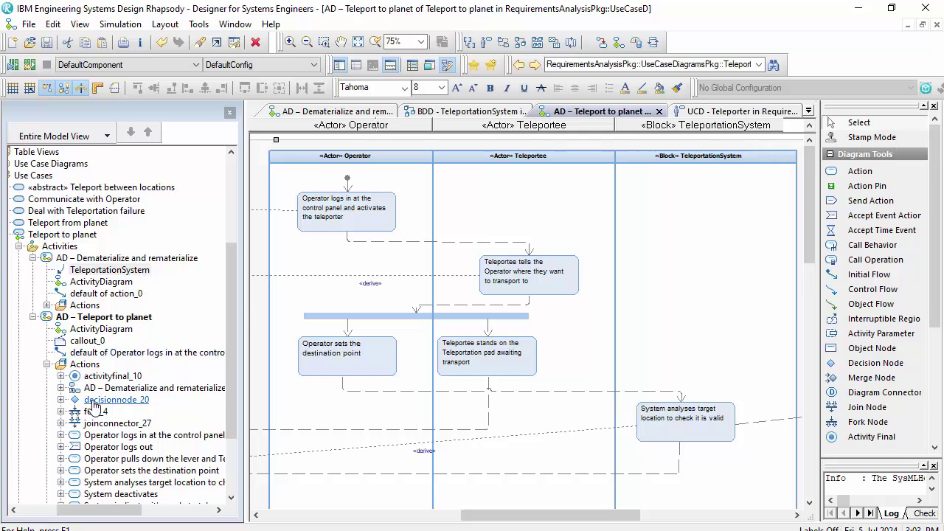
pyautogui.scroll(-3, 106, 404)
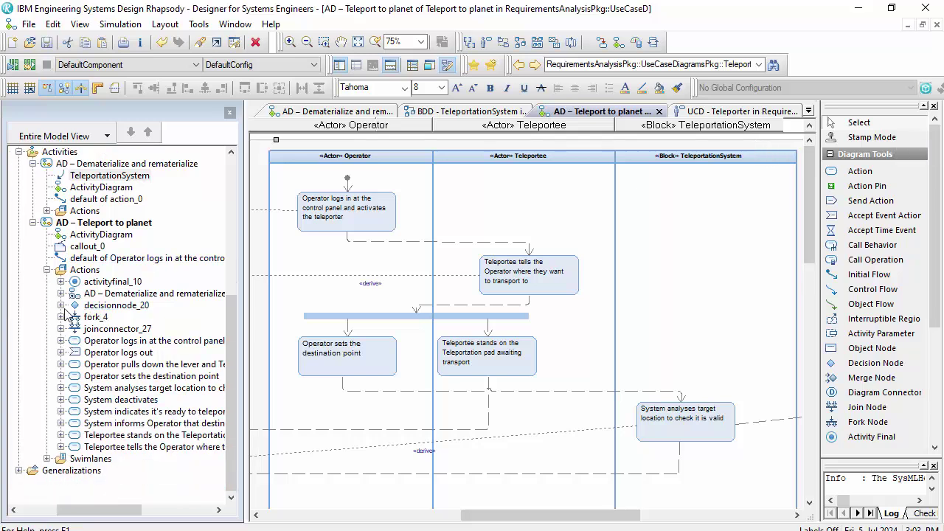
pyautogui.moveTo(83, 171)
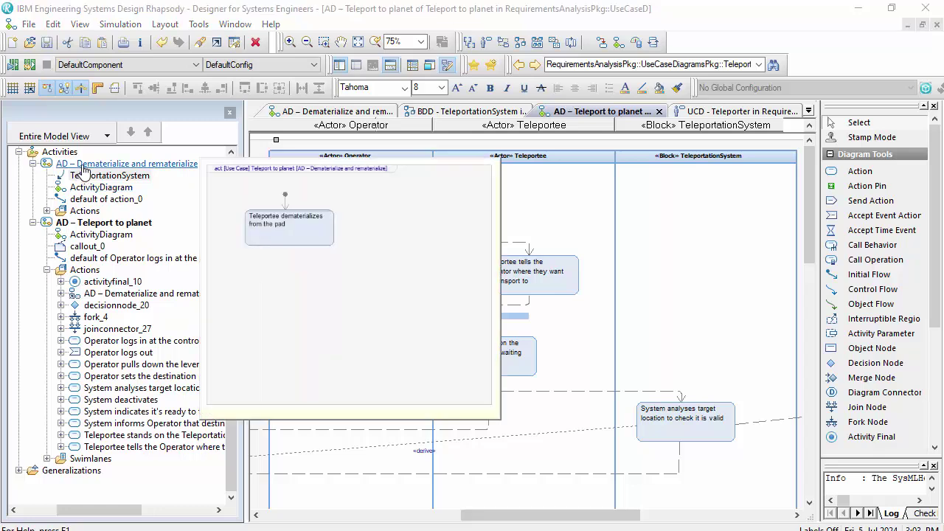